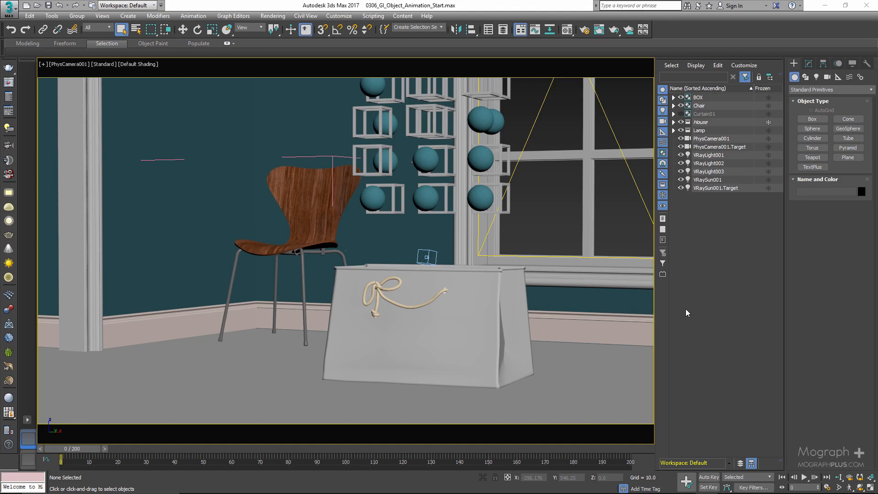
# - Play the scene animation in the camera view, stop it and move the current time to frame 120
pyautogui.click(806, 477)
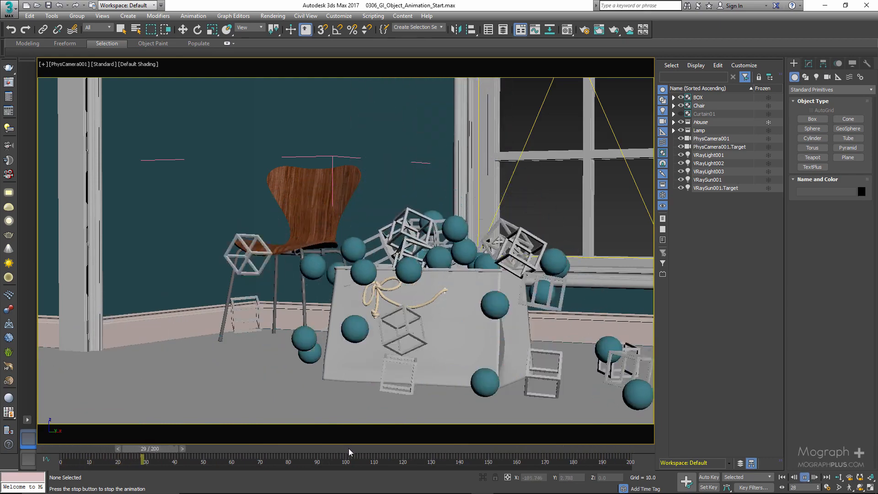
pyautogui.click(805, 477)
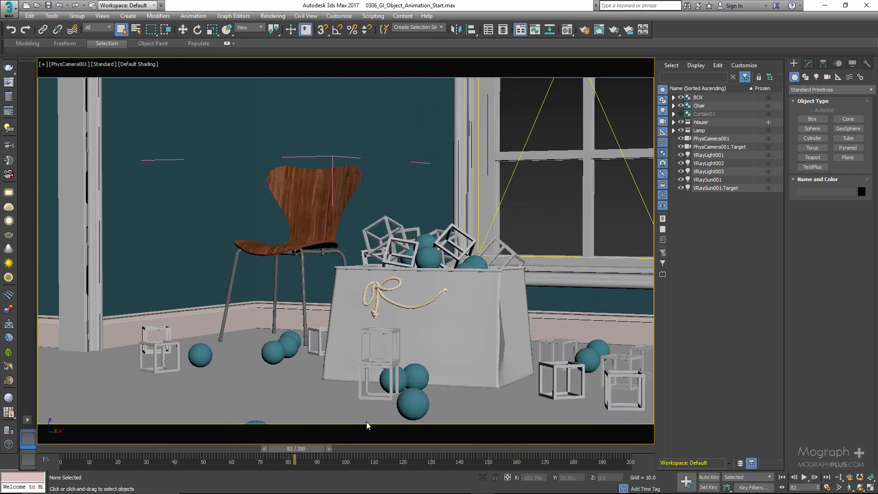
pyautogui.moveTo(285, 448); pyautogui.dragTo(400, 463)
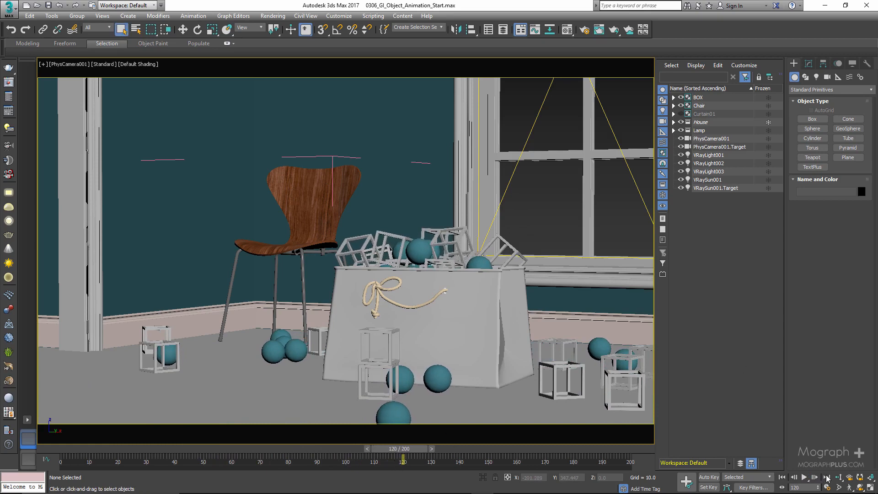
# - Set the animation start time to frame 120 in the time configuration
pyautogui.click(828, 489)
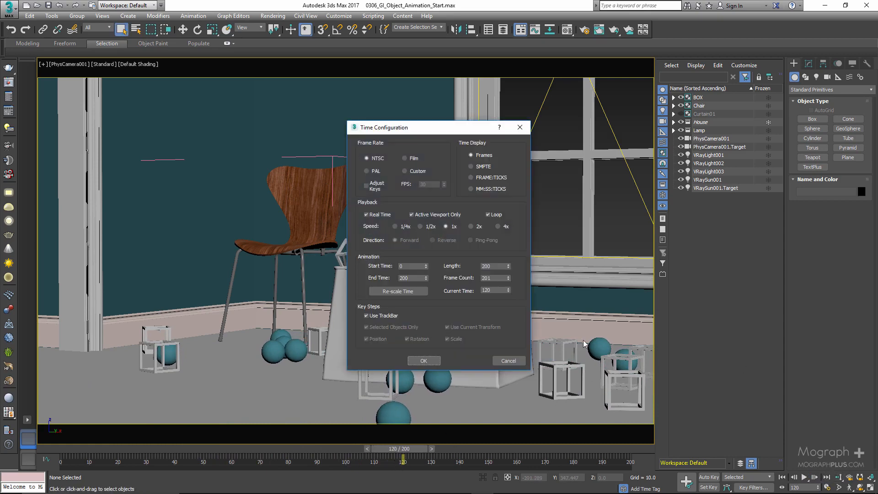
pyautogui.doubleClick(403, 267)
pyautogui.write('120')
pyautogui.click(430, 361)
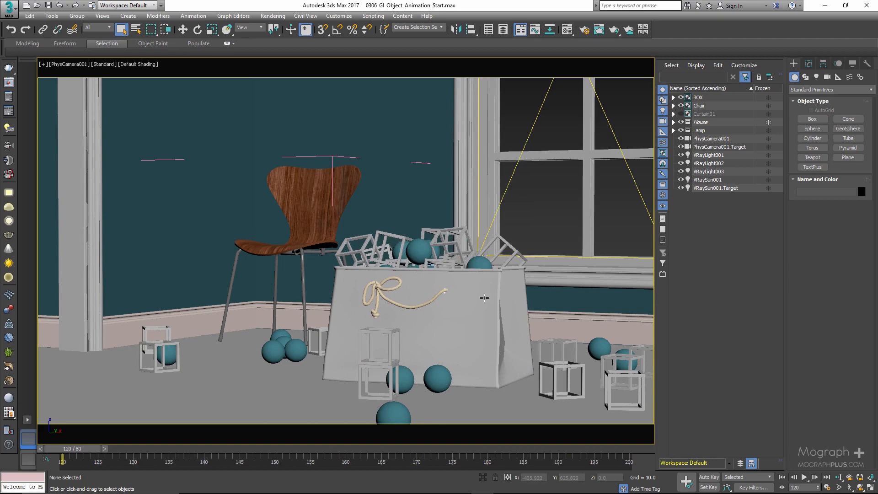
# - Play the shortened animation range, stop it and return to frame 120
pyautogui.click(805, 478)
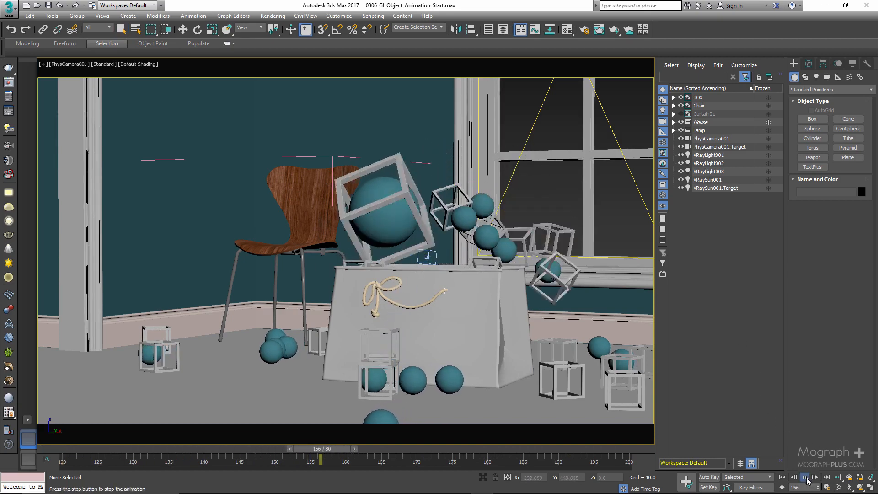
pyautogui.click(806, 478)
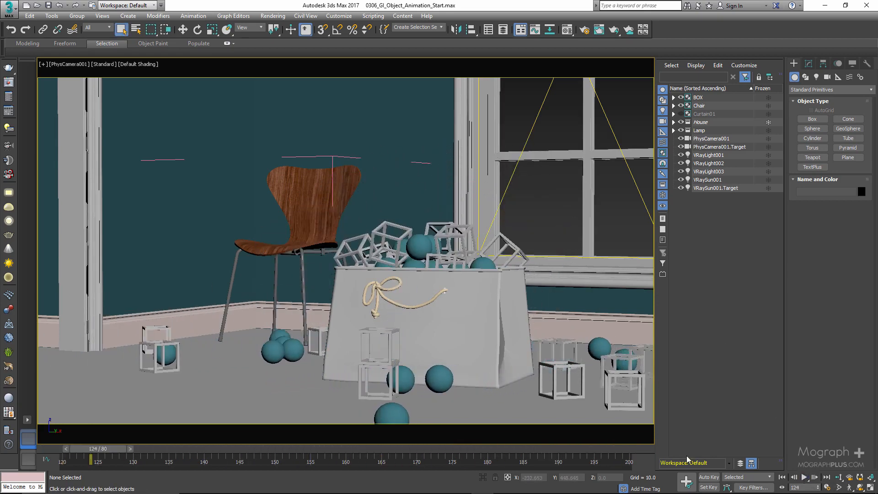
pyautogui.moveTo(114, 451); pyautogui.dragTo(89, 452)
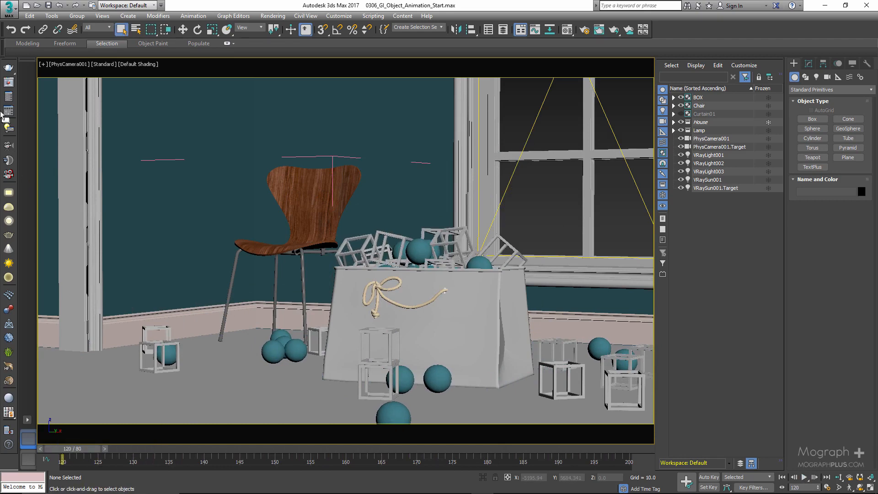
# - Open the render setup and use Irradiance map as the primary and Light cache as the secondary GI engine
pyautogui.press('F10')
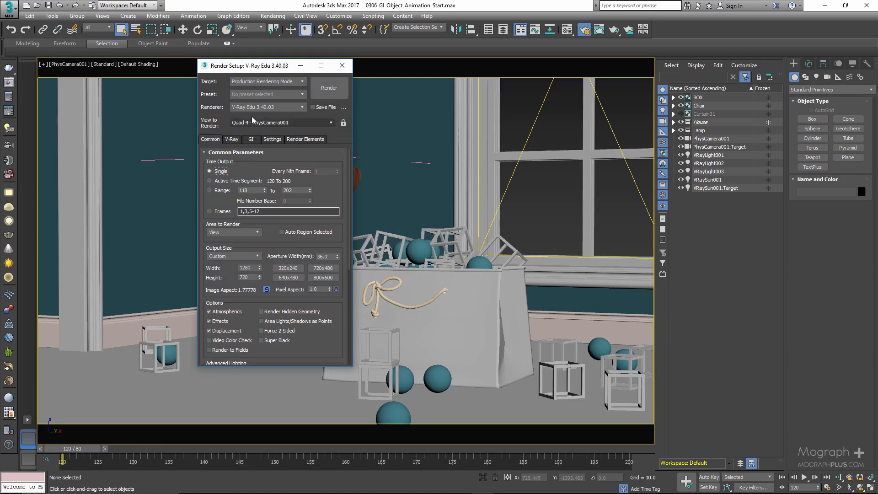
pyautogui.click(253, 139)
pyautogui.click(274, 184)
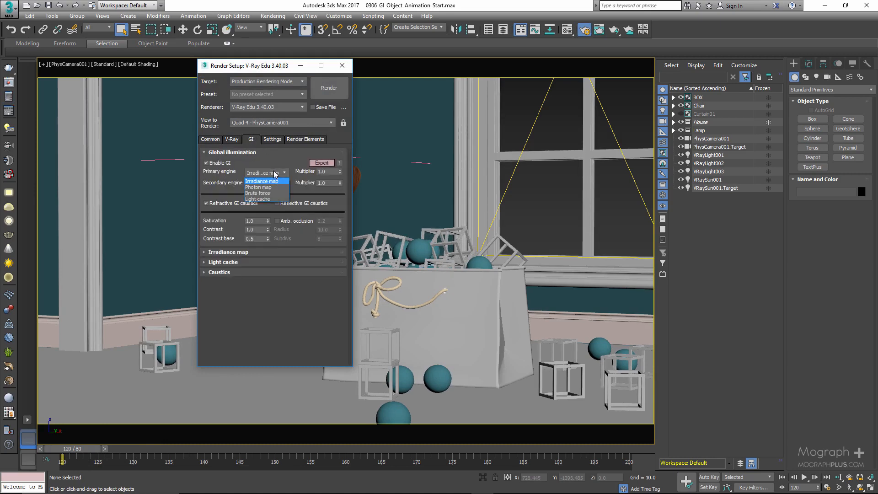
pyautogui.click(273, 184)
pyautogui.click(274, 183)
pyautogui.click(274, 184)
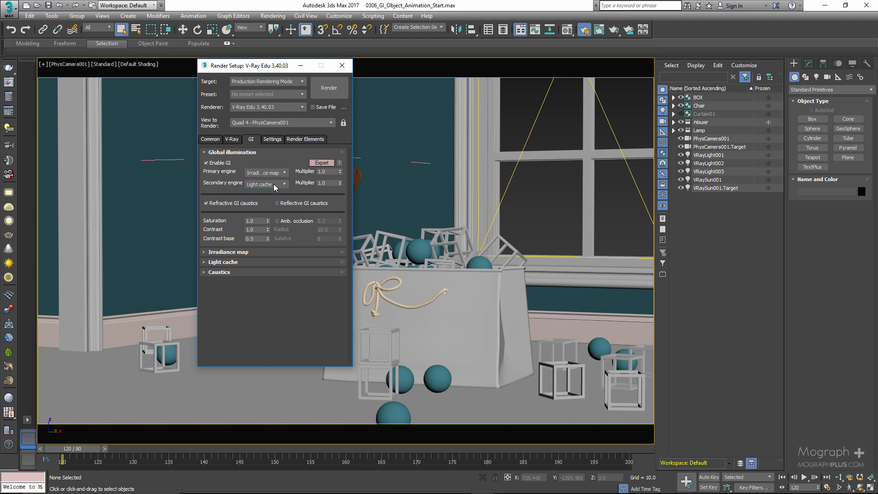
# - Set the irradiance map preset to Medium and show the global illumination settings above it
pyautogui.click(234, 153)
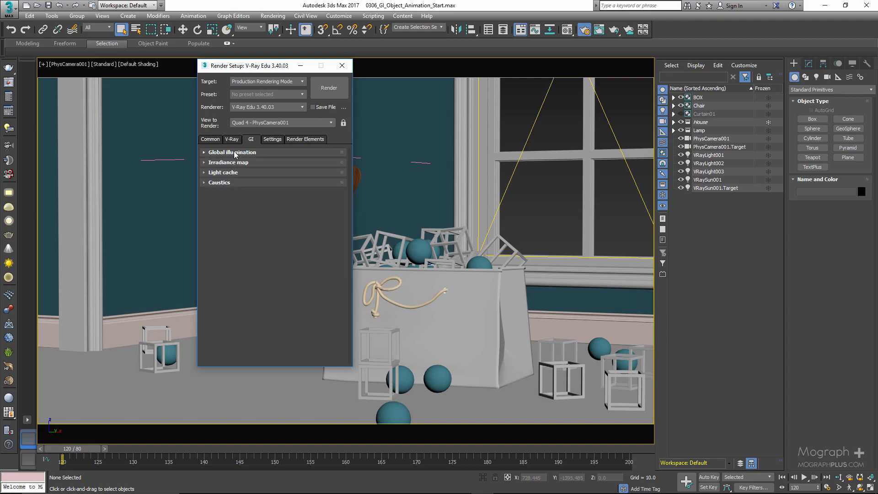
pyautogui.click(238, 160)
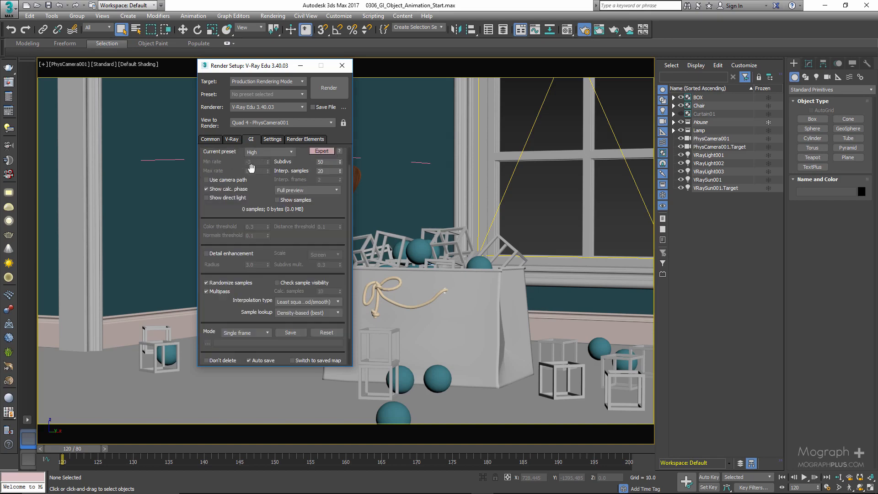
pyautogui.scroll(1, 249, 167)
pyautogui.click(269, 174)
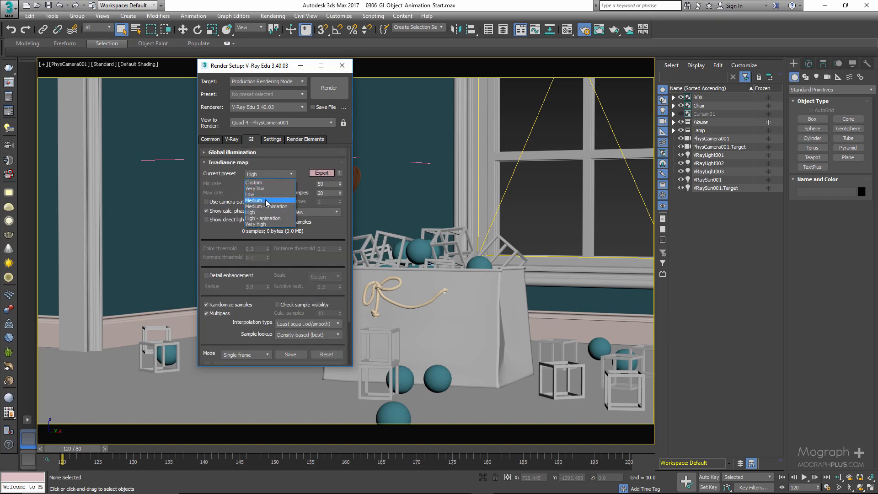
pyautogui.click(256, 200)
pyautogui.click(241, 153)
# - Add the VRayGlobalIllumination and VRayLighting render elements to the render setup
pyautogui.click(304, 139)
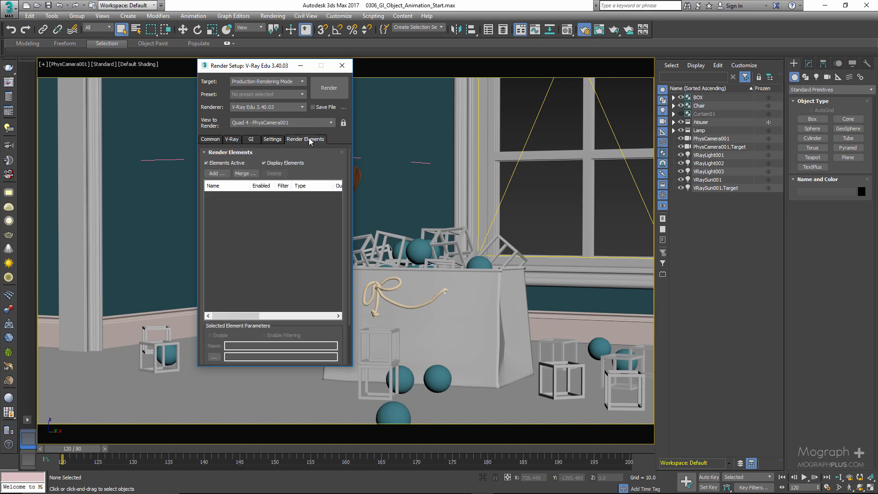
pyautogui.click(212, 166)
pyautogui.click(249, 203)
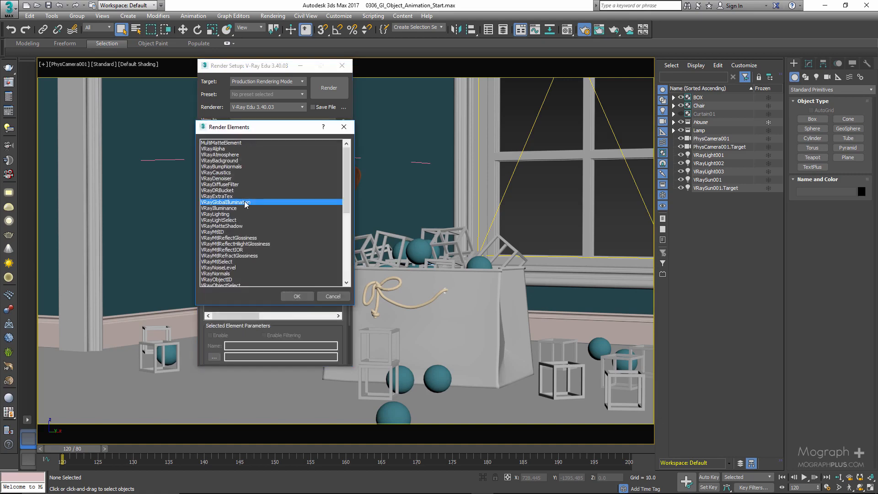
pyautogui.keyDown('ctrl'); pyautogui.click(236, 214); pyautogui.keyUp('ctrl')
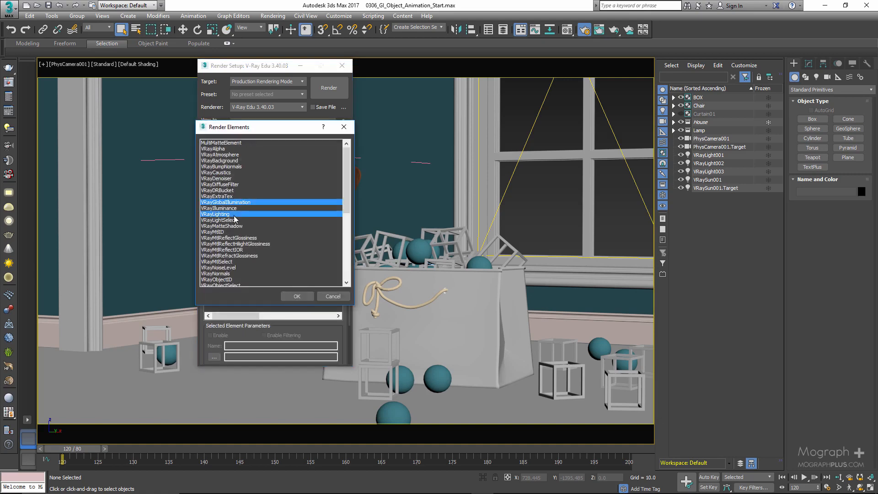
pyautogui.click(303, 296)
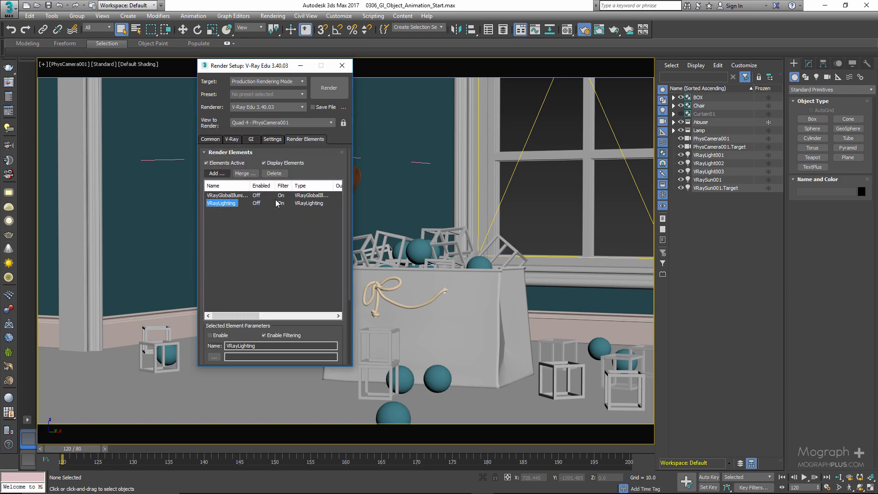
# - Move the render setup window aside and enlarge it to show the GI engine and irradiance map settings
pyautogui.moveTo(272, 71); pyautogui.dragTo(97, 79)
pyautogui.click(77, 148)
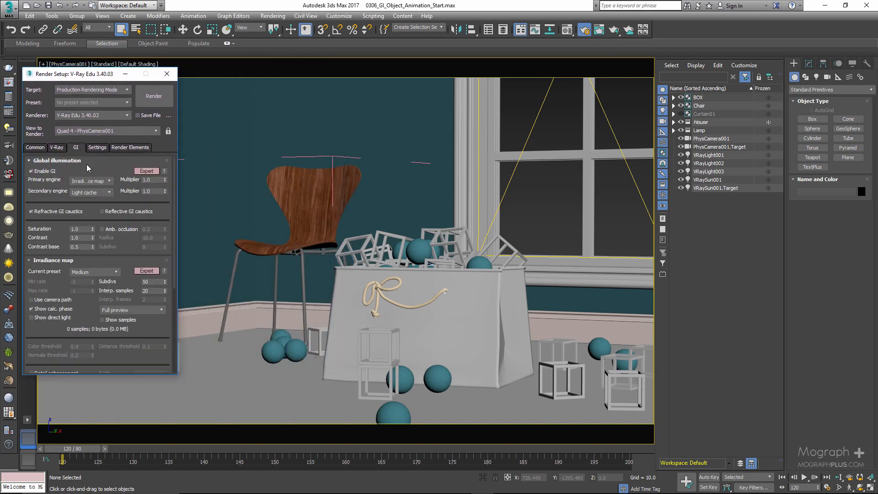
pyautogui.scroll(-1, 87, 165)
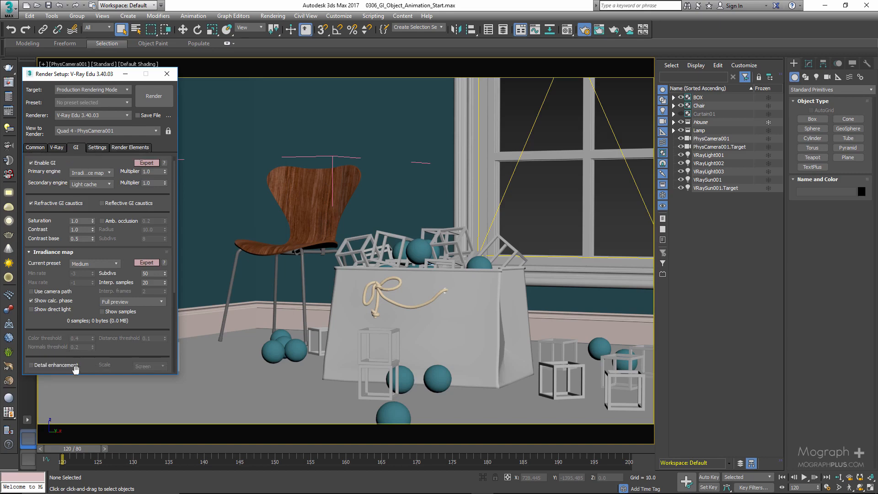
pyautogui.moveTo(76, 374); pyautogui.dragTo(76, 492)
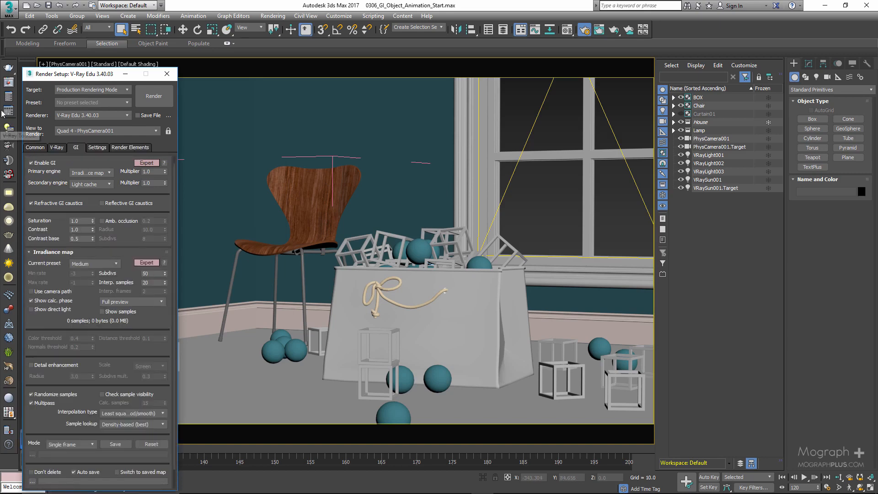
# - Open the V-Ray frame buffer and examine the irradiance map and light cache render up close
pyautogui.click(9, 96)
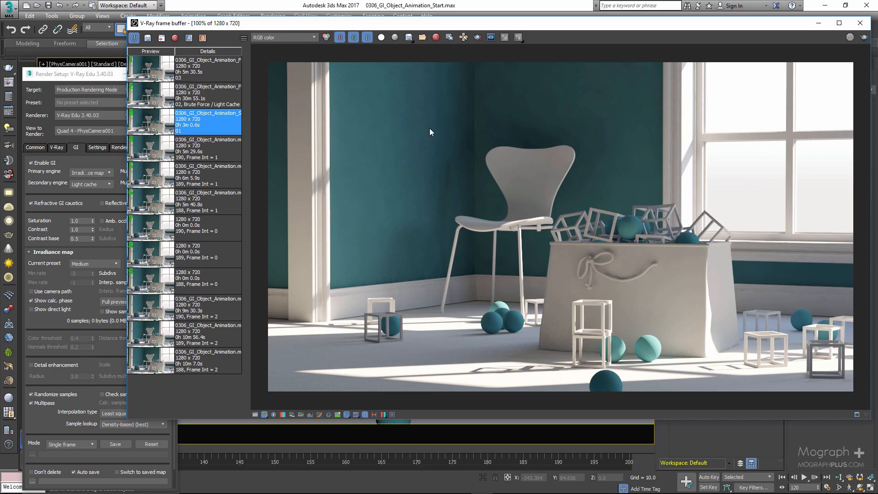
pyautogui.scroll(2, 428, 138)
pyautogui.scroll(-2, 437, 143)
# - Examine the render's VRayGlobalIllumination and VRayLighting elements in the frame buffer and return to the RGB color channel
pyautogui.click(282, 38)
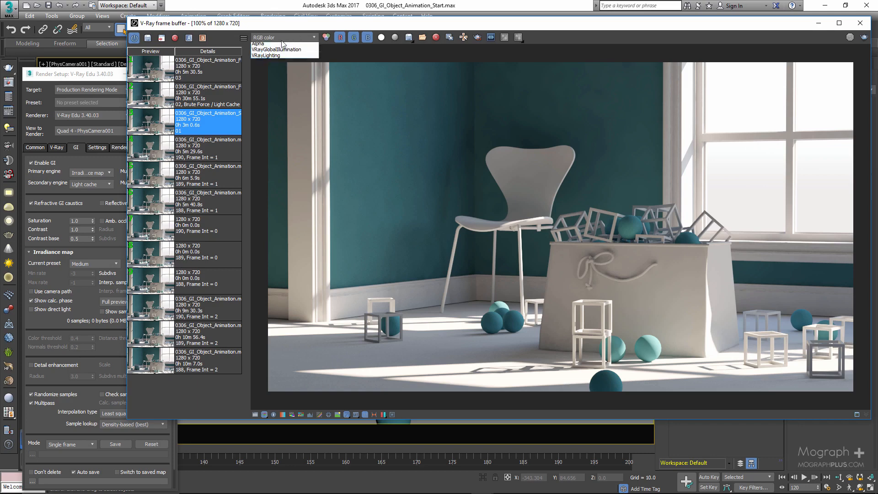
pyautogui.click(279, 50)
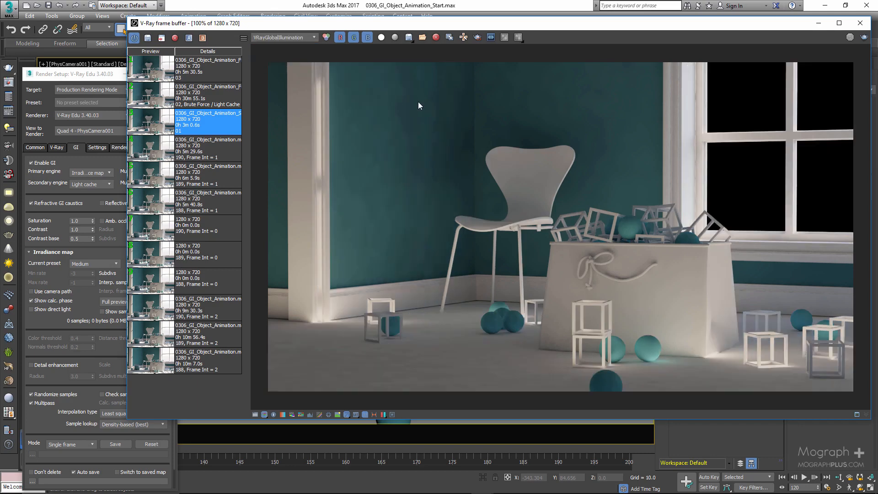
pyautogui.click(292, 39)
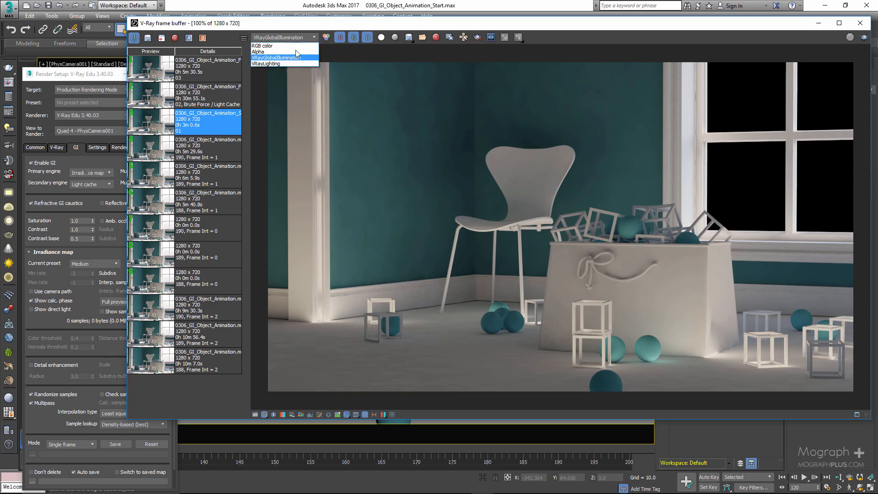
pyautogui.click(296, 61)
pyautogui.scroll(1, 466, 189)
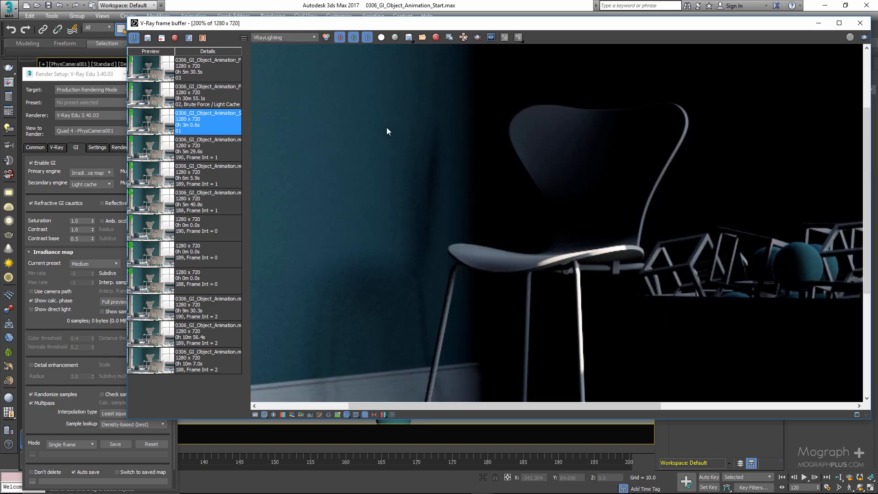
pyautogui.scroll(-1, 475, 140)
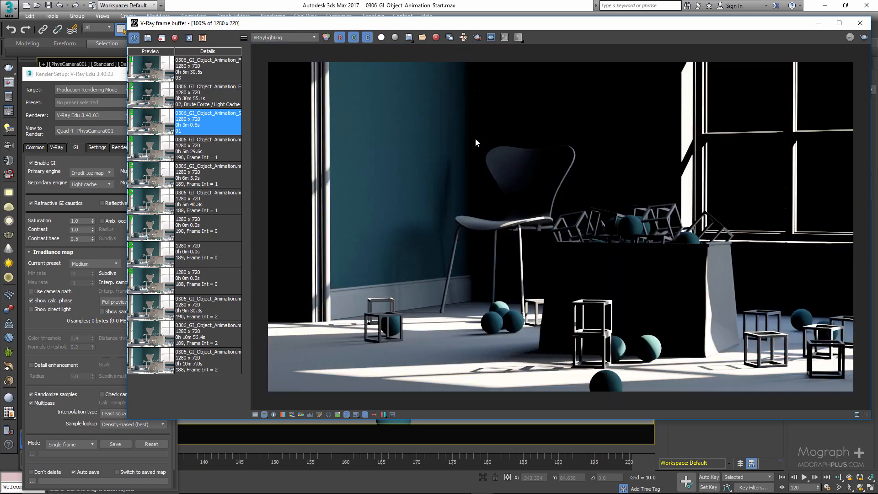
pyautogui.click(293, 38)
pyautogui.click(295, 44)
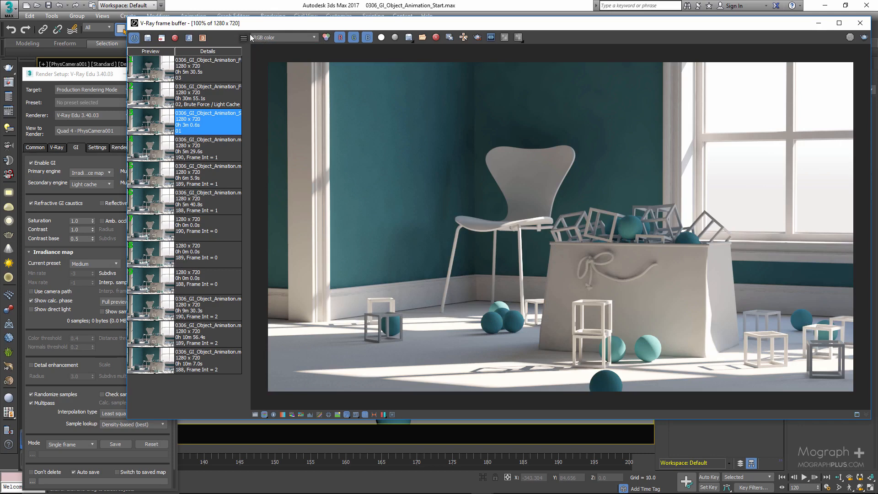
# - Arrange the frame buffer and render setup windows side by side so they do not overlap
pyautogui.moveTo(264, 26); pyautogui.dragTo(310, 31)
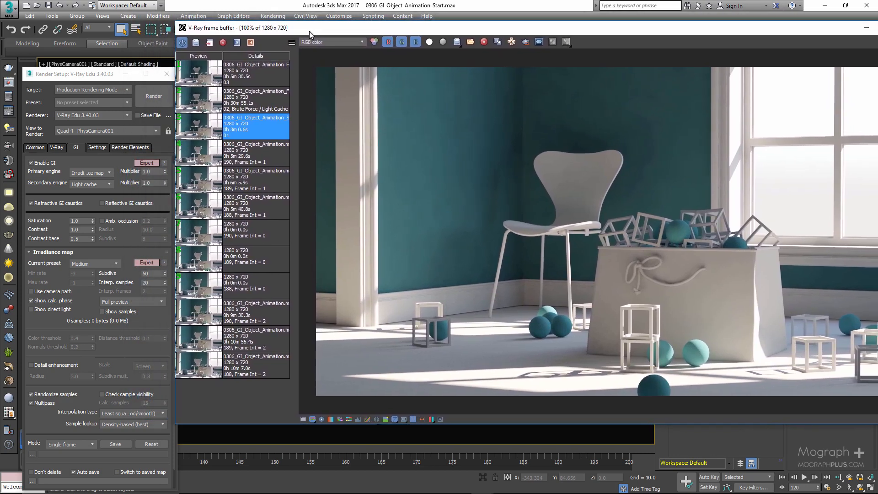
pyautogui.click(75, 75)
pyautogui.moveTo(76, 75); pyautogui.dragTo(68, 74)
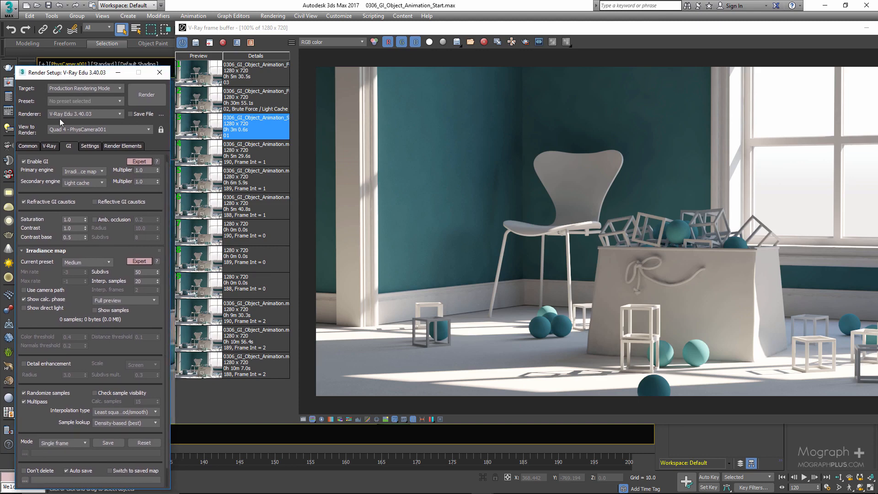
# - Set both the primary and secondary GI engines to Brute force and expand the Brute force GI settings
pyautogui.click(73, 175)
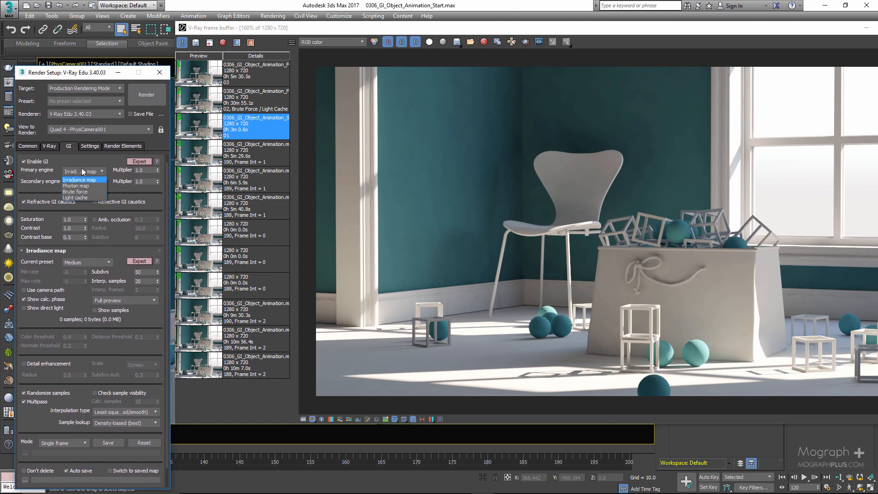
pyautogui.click(94, 193)
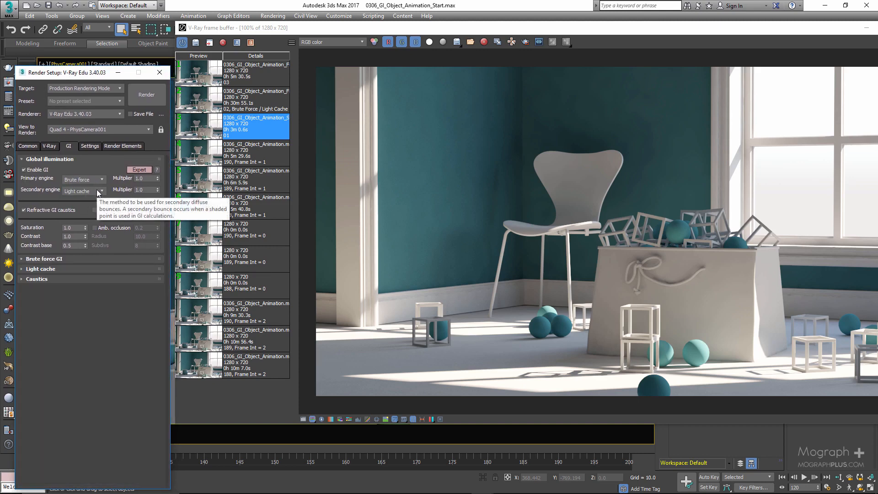
pyautogui.click(76, 259)
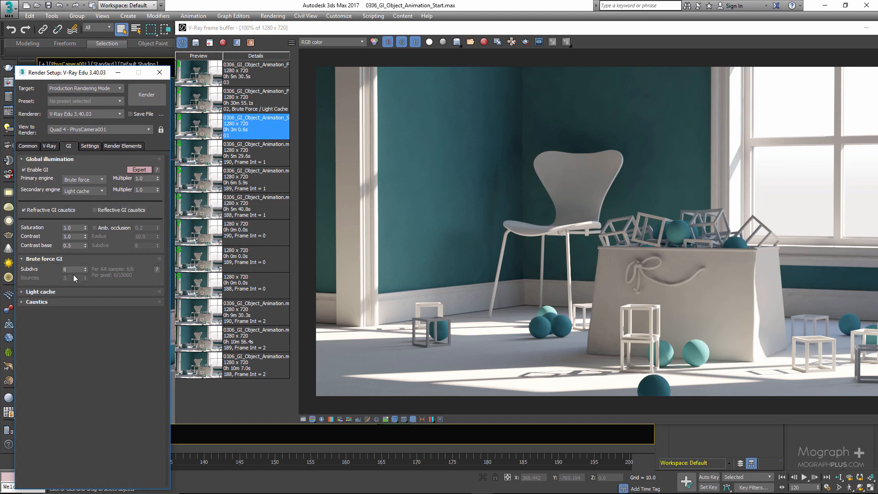
pyautogui.click(95, 194)
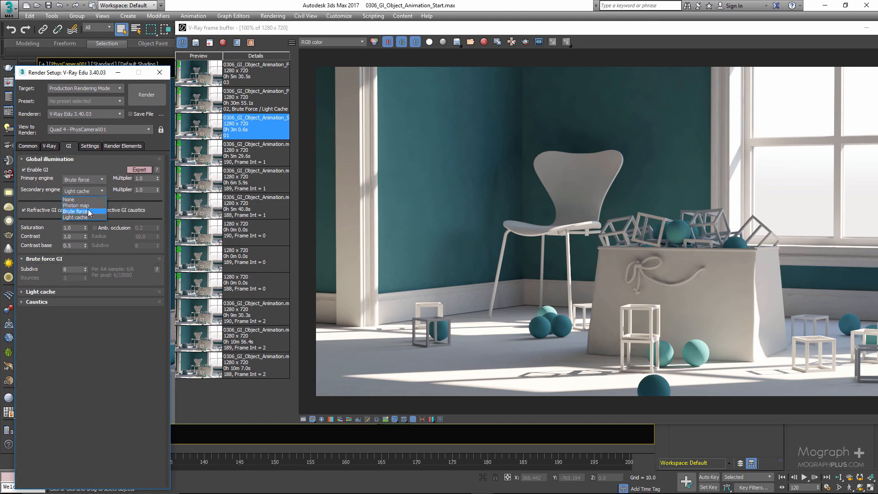
pyautogui.click(90, 211)
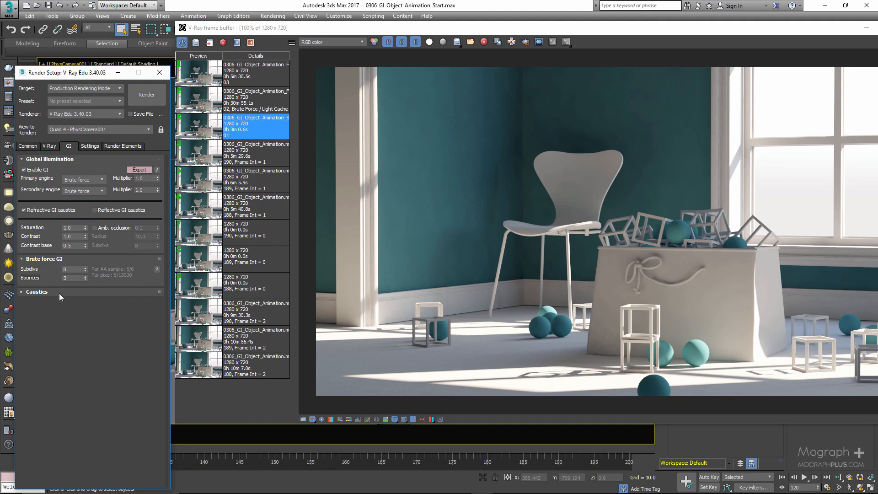
# - Set the secondary GI engine to Light cache and expand the Light cache settings alongside the Brute force GI settings
pyautogui.click(70, 270)
pyautogui.click(89, 190)
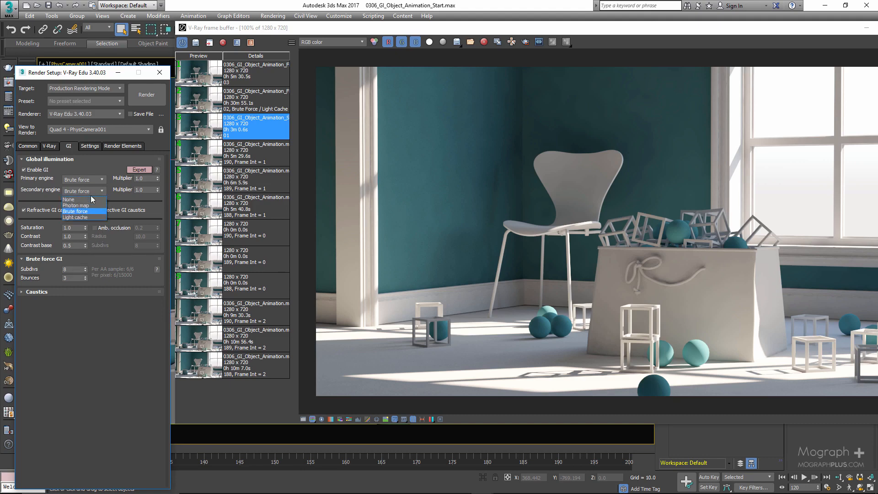
pyautogui.click(92, 218)
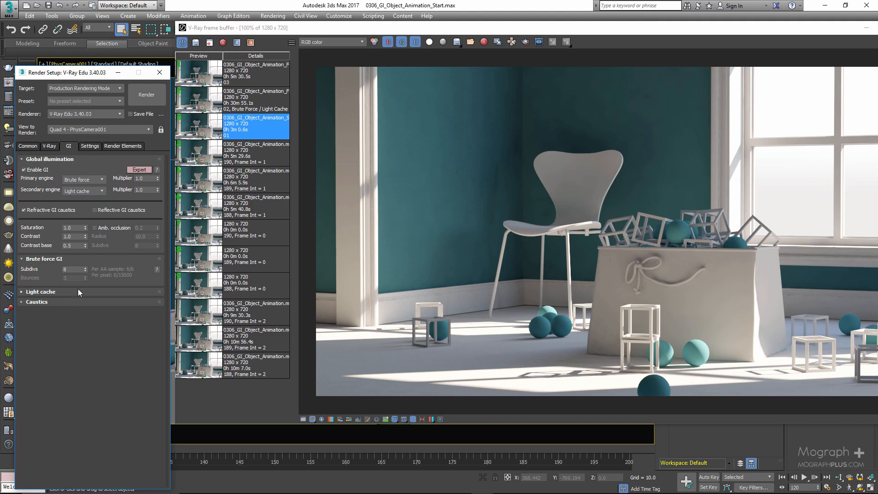
pyautogui.click(78, 290)
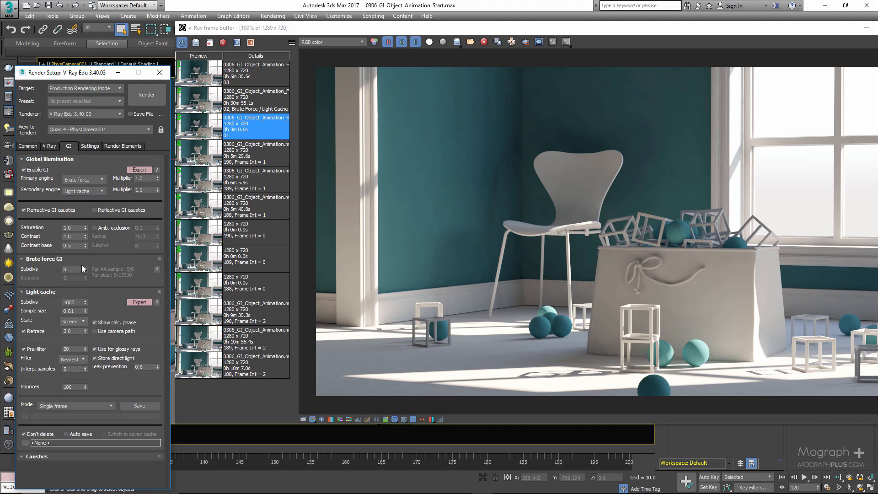
pyautogui.click(55, 259)
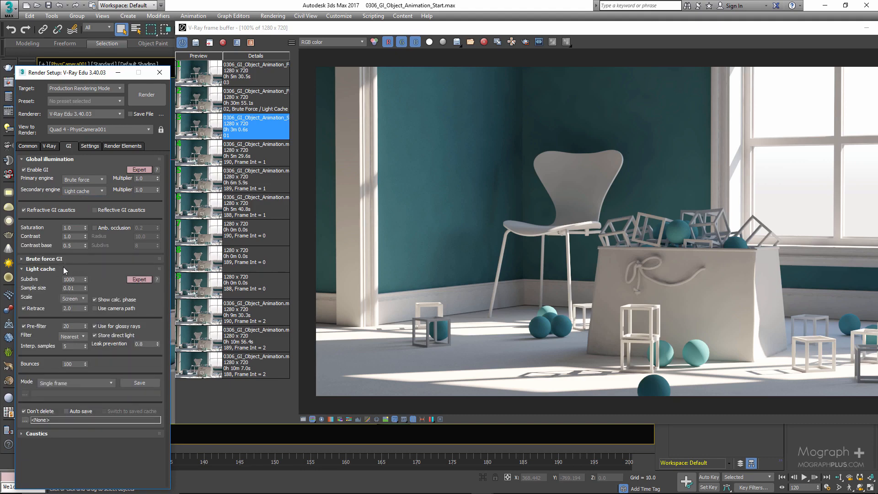
pyautogui.click(62, 259)
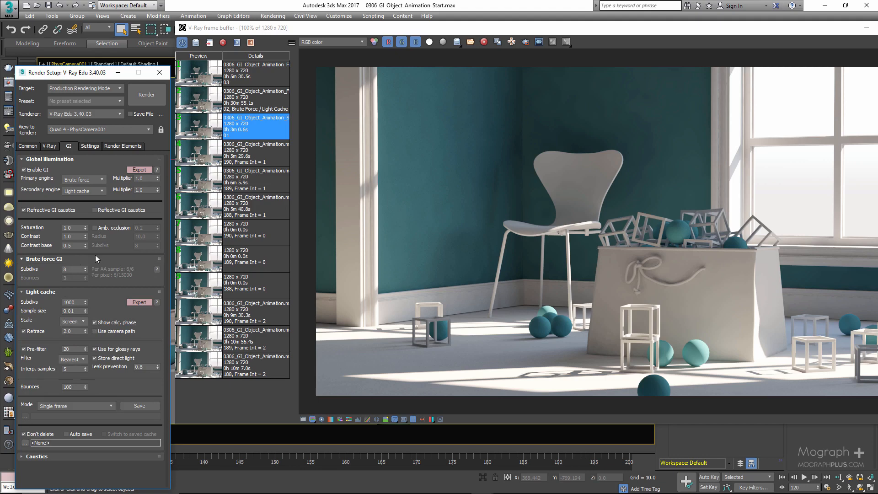
# - Compare the Brute Force / Light Cache render with render 01 in the frame buffer history and examine the former's wall shading up close
pyautogui.click(202, 106)
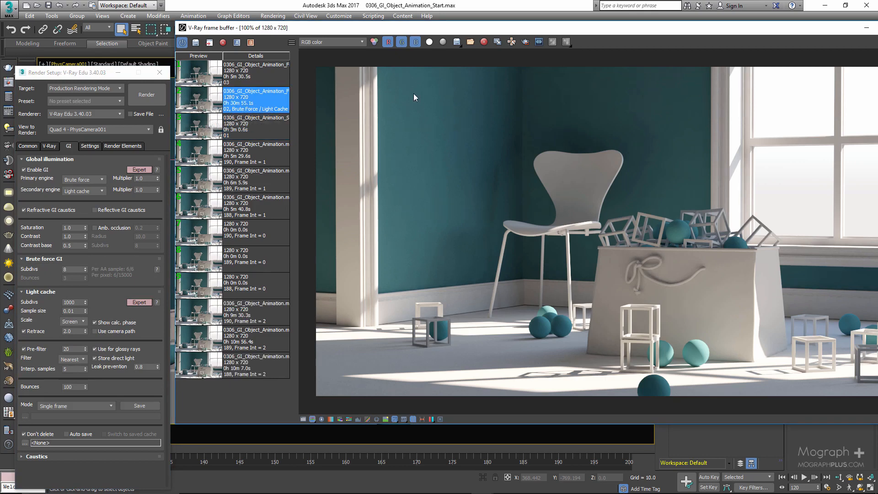
pyautogui.click(211, 132)
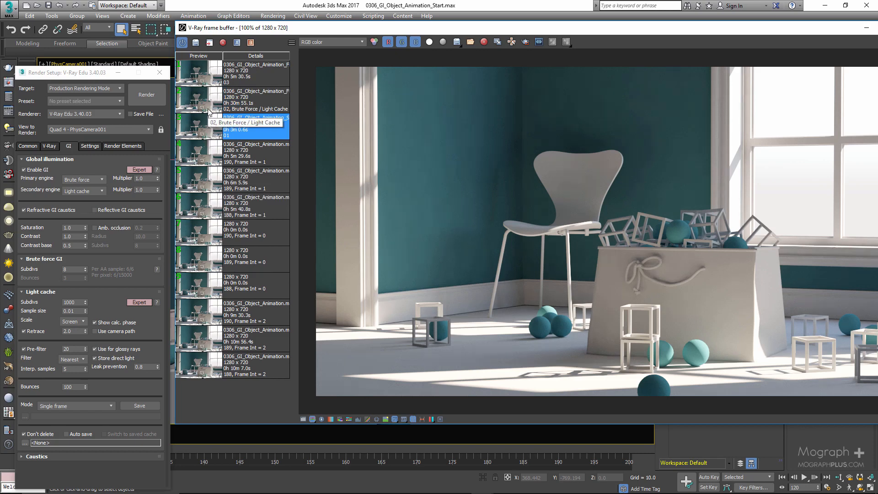
pyautogui.click(212, 108)
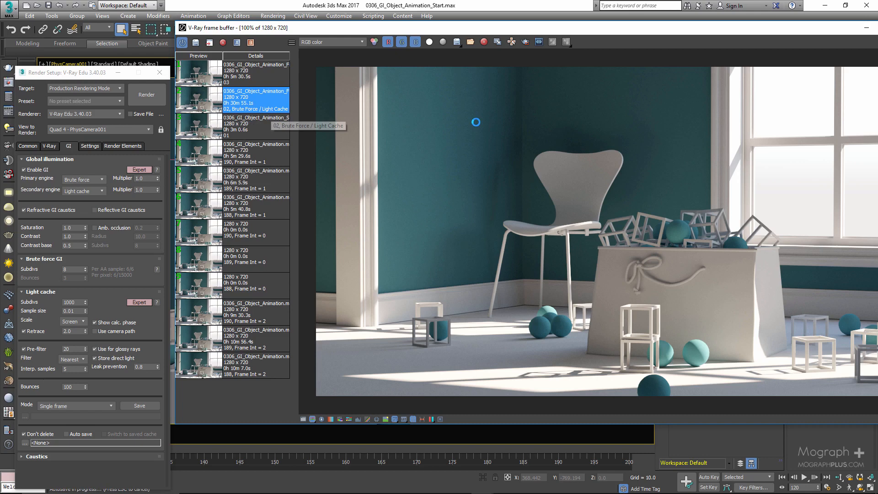
pyautogui.scroll(1, 476, 122)
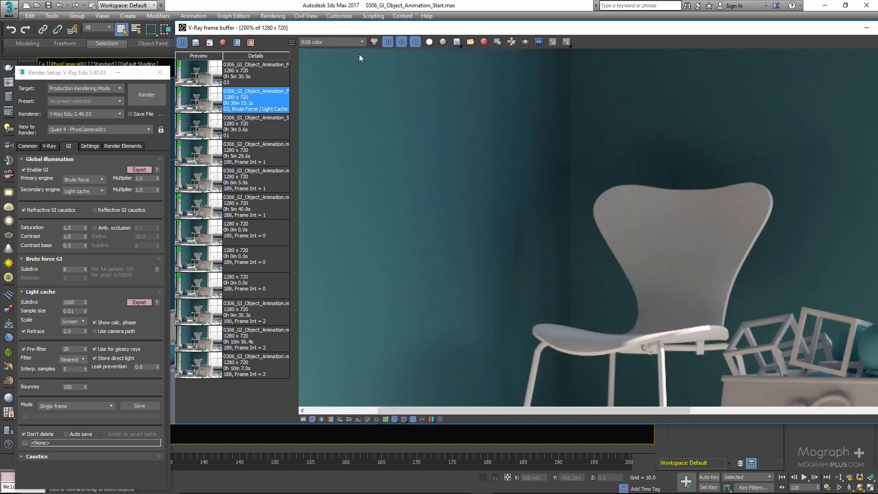
pyautogui.click(340, 43)
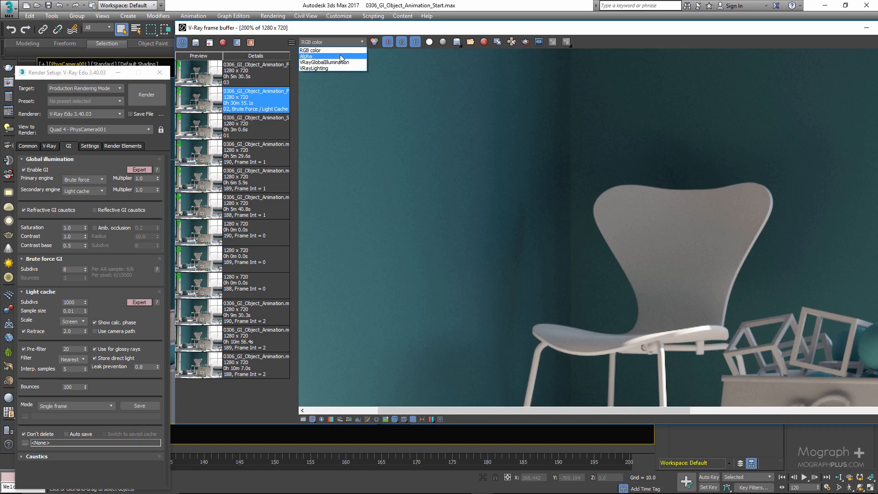
pyautogui.press('Escape')
pyautogui.scroll(-1, 419, 78)
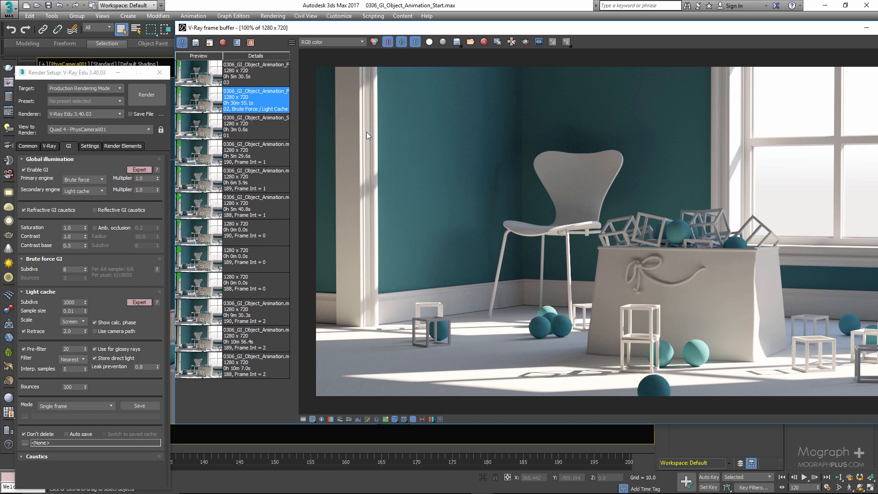
# - Set the primary GI engine to Irradiance map, collapse the Global illumination settings and expand the Irradiance map settings
pyautogui.click(78, 180)
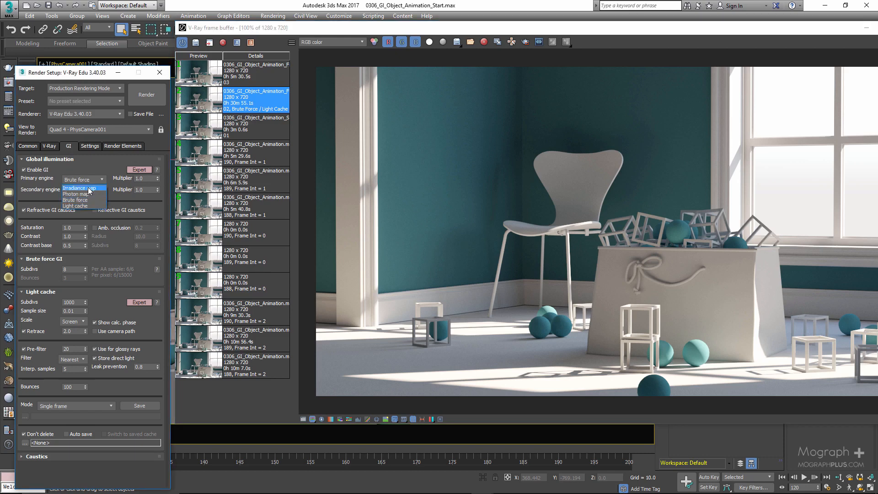
pyautogui.click(87, 187)
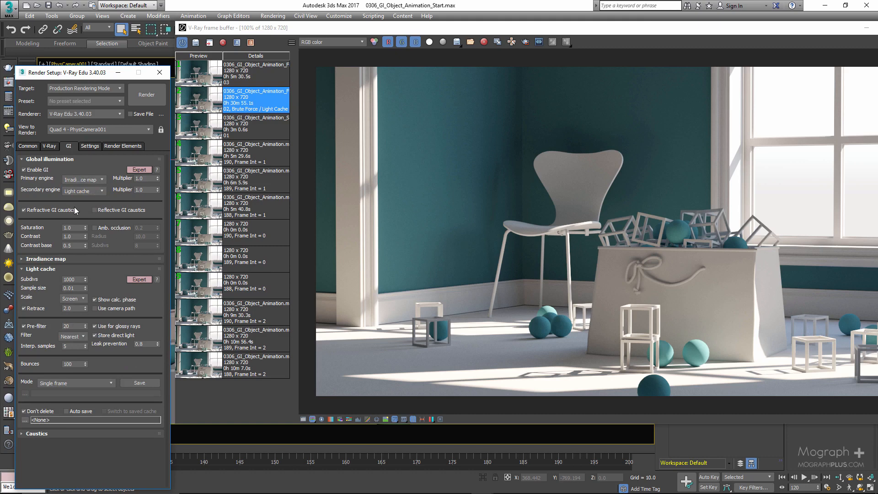
pyautogui.click(104, 159)
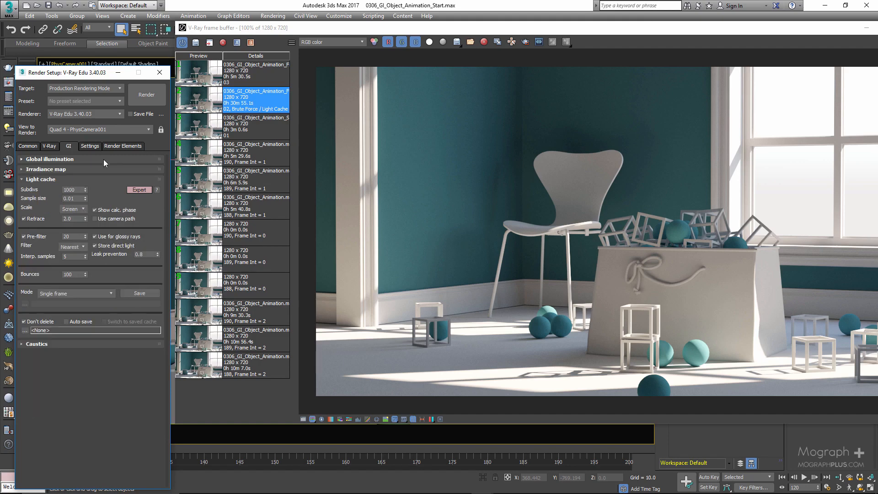
pyautogui.click(93, 169)
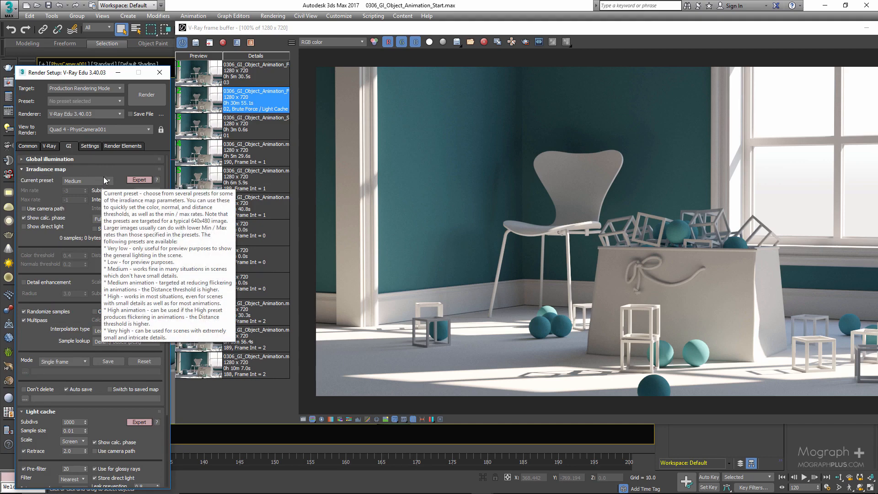
# - Set the irradiance map to the High - animation preset with 90 subdivs and 25 interpolation samples
pyautogui.click(102, 181)
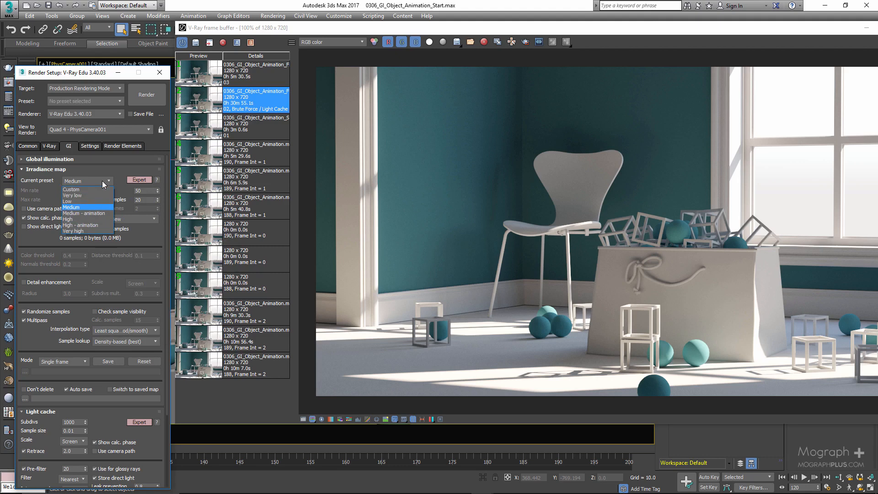
pyautogui.click(97, 225)
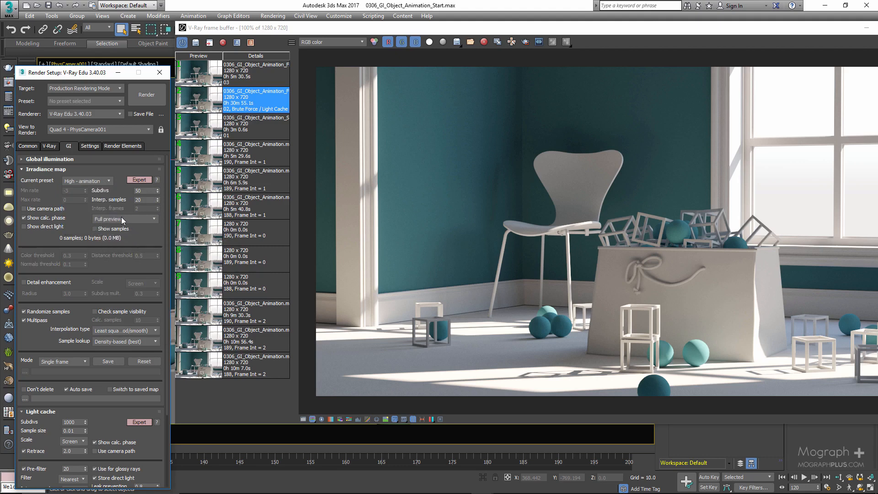
pyautogui.doubleClick(148, 192)
pyautogui.write('90')
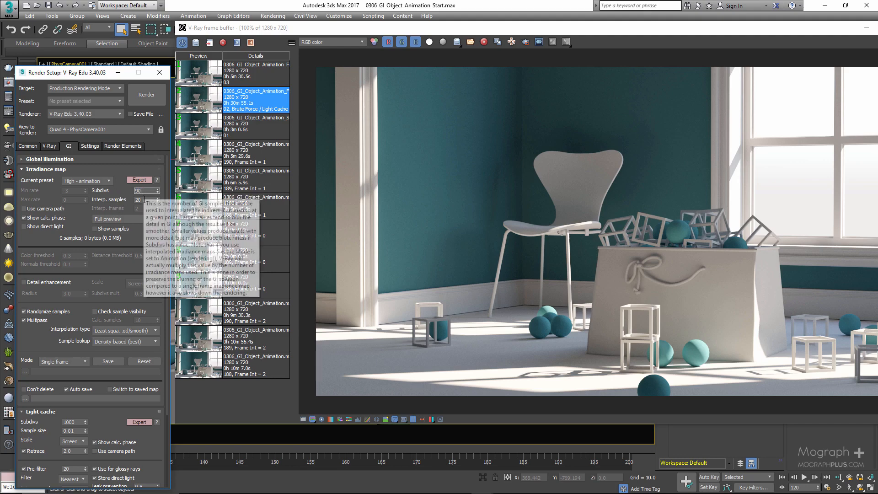
pyautogui.press('Tab')
pyautogui.write('25')
pyautogui.press('BackSpace')
pyautogui.press('BackSpace')
pyautogui.press('BackSpace')
pyautogui.press('BackSpace')
pyautogui.write('25')
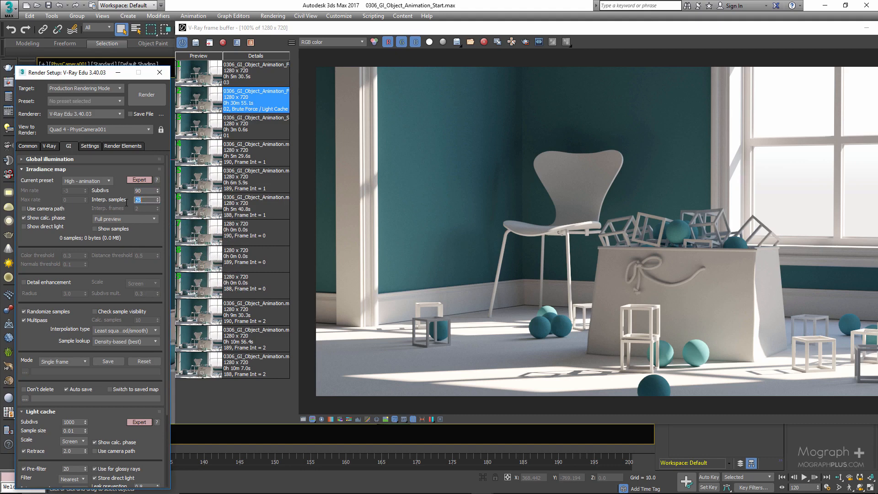
pyautogui.press('Return')
# - Set the light cache subdivs to 1200 and retrace to 8.0, and redisplay the irradiance map settings
pyautogui.scroll(-1, 78, 202)
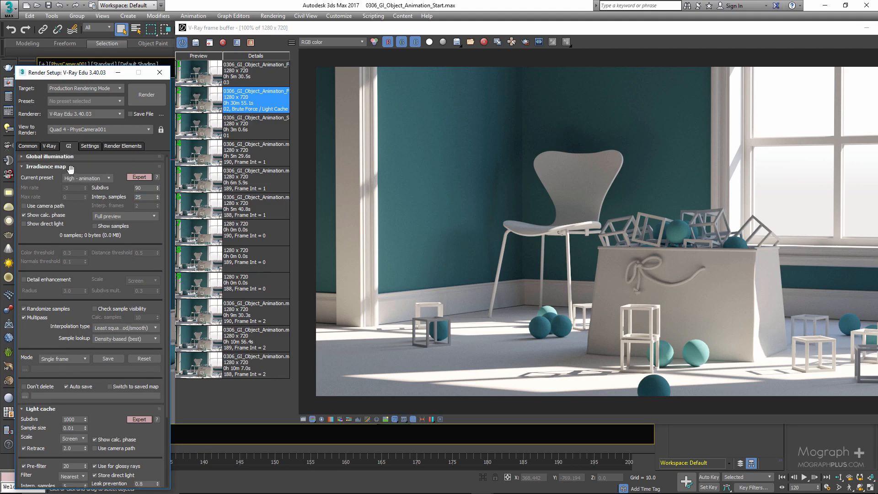
pyautogui.click(71, 168)
pyautogui.doubleClick(69, 189)
pyautogui.write('120')
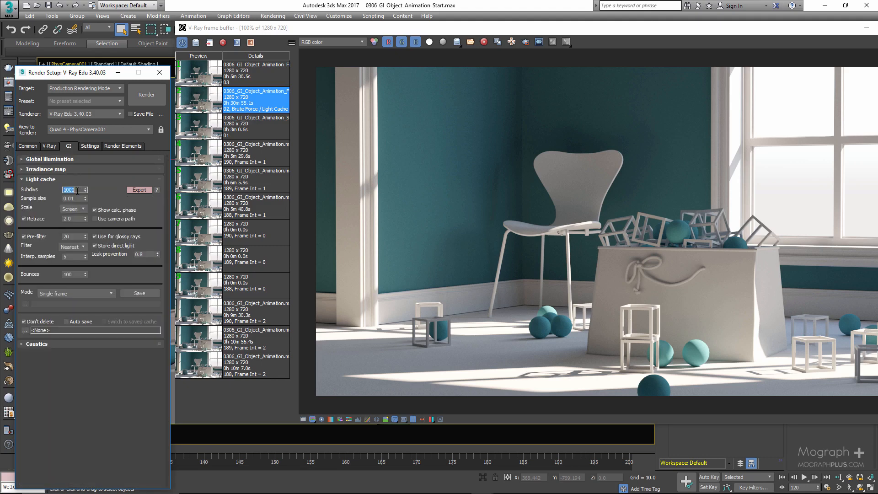
pyautogui.write('0')
pyautogui.press('Return')
pyautogui.doubleClick(73, 219)
pyautogui.click(64, 169)
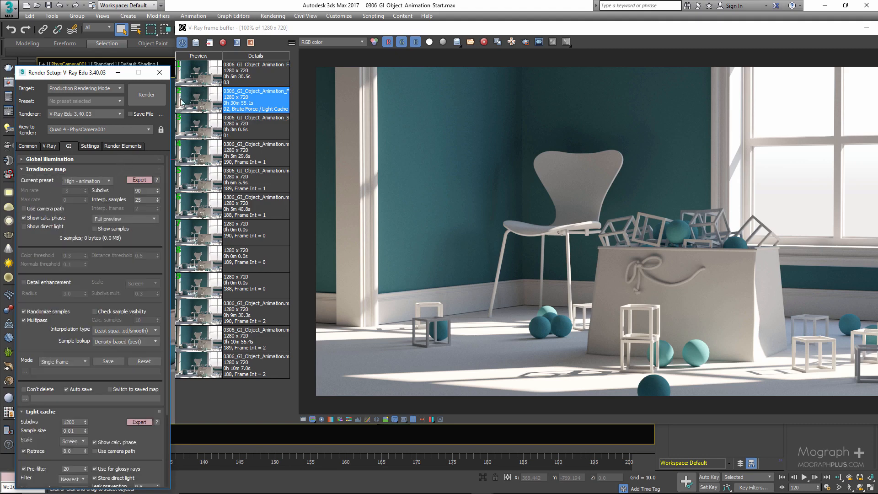
# - Load render 03 from the frame buffer history and compare it repeatedly with render 01
pyautogui.doubleClick(197, 82)
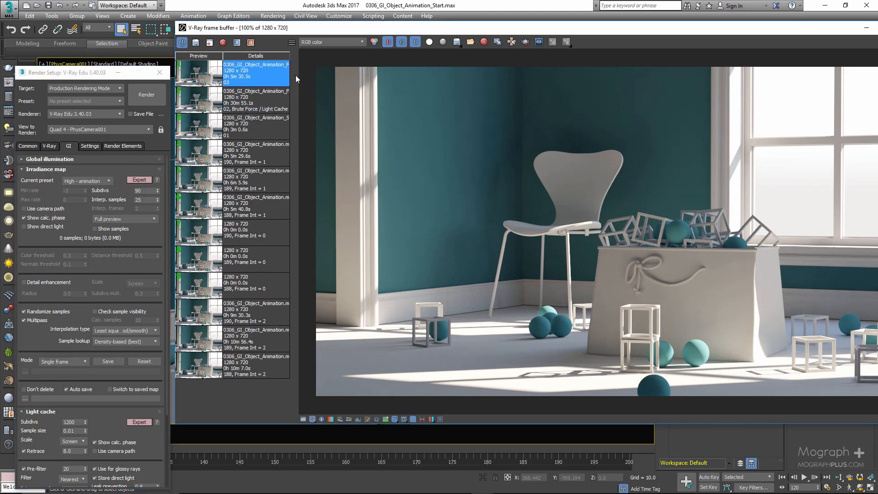
pyautogui.click(210, 130)
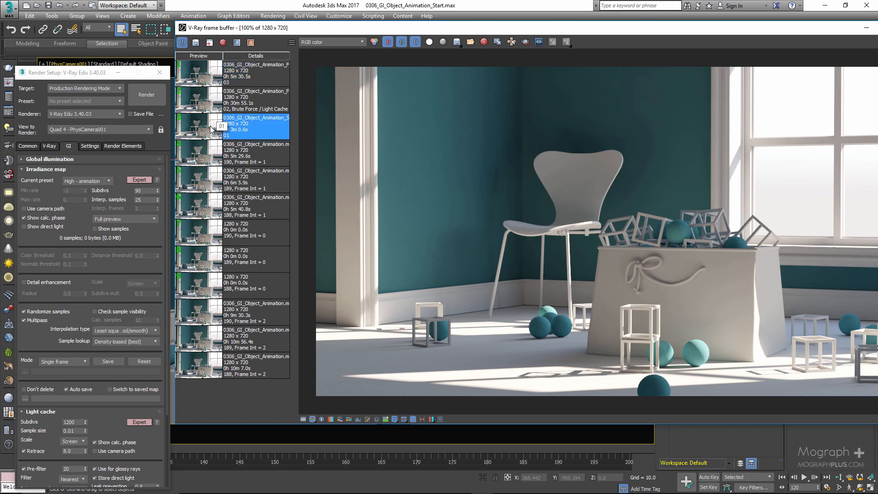
pyautogui.click(200, 80)
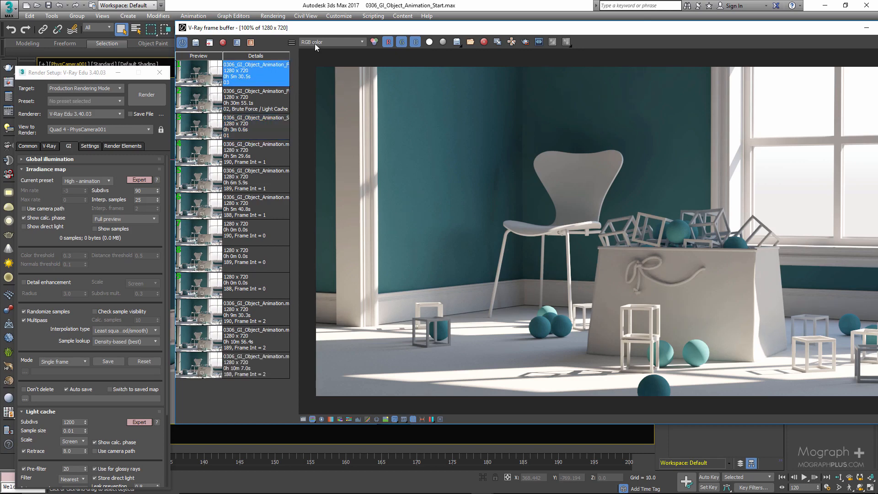
pyautogui.click(204, 129)
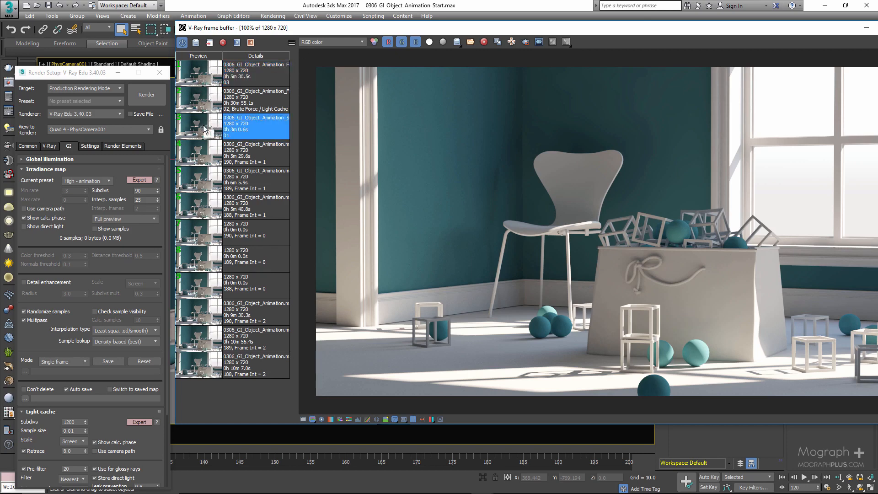
pyautogui.click(200, 78)
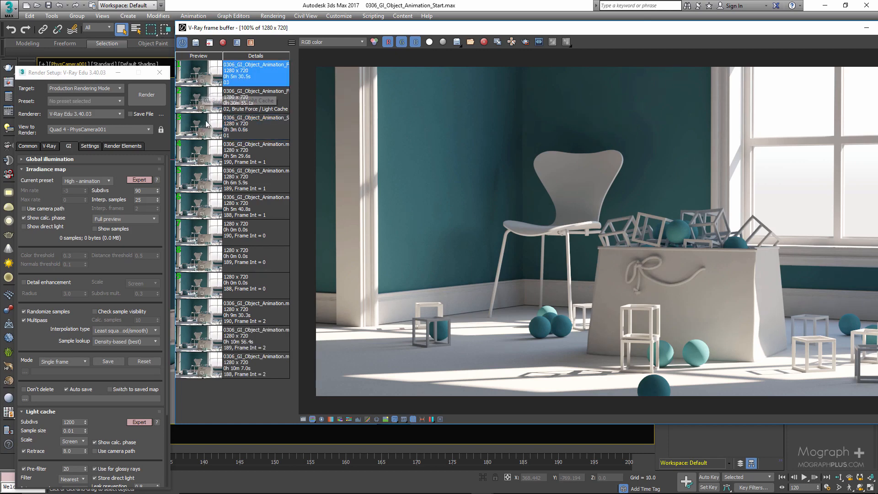
pyautogui.click(206, 128)
pyautogui.click(202, 76)
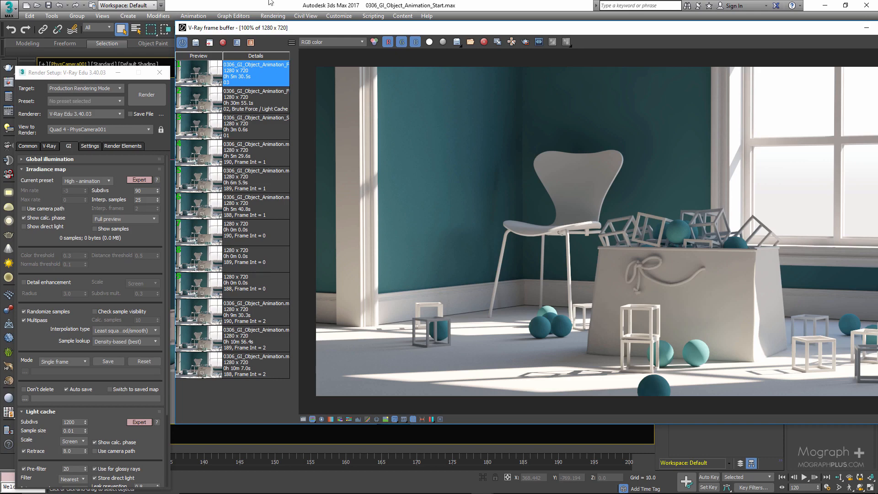
# - Reposition the frame buffer and render setup windows to show the whole render, with the frame buffer in front
pyautogui.moveTo(398, 24); pyautogui.dragTo(368, 23)
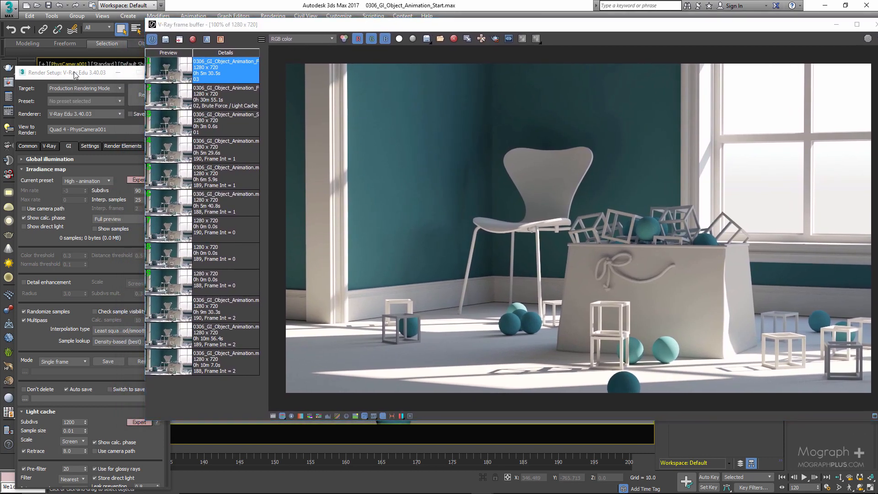
pyautogui.moveTo(79, 73)
pyautogui.mouseDown()
pyautogui.moveTo(84, 67)
pyautogui.moveTo(73, 63)
pyautogui.mouseUp()
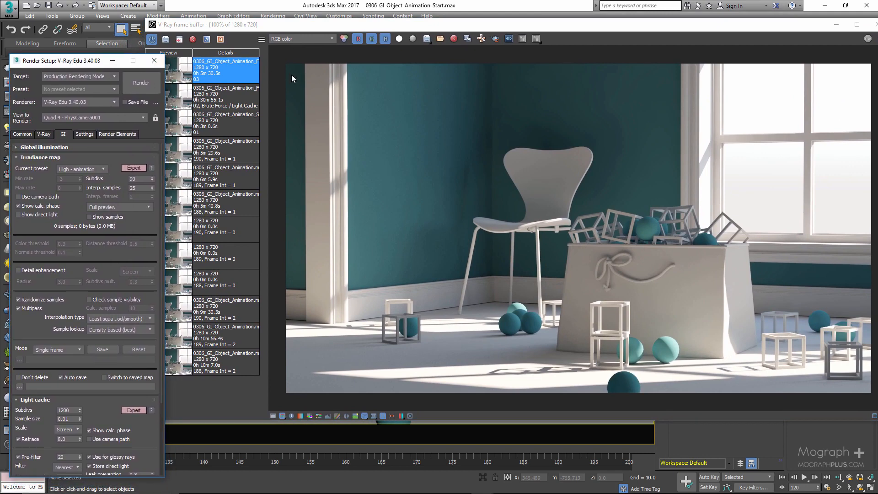
pyautogui.click(233, 28)
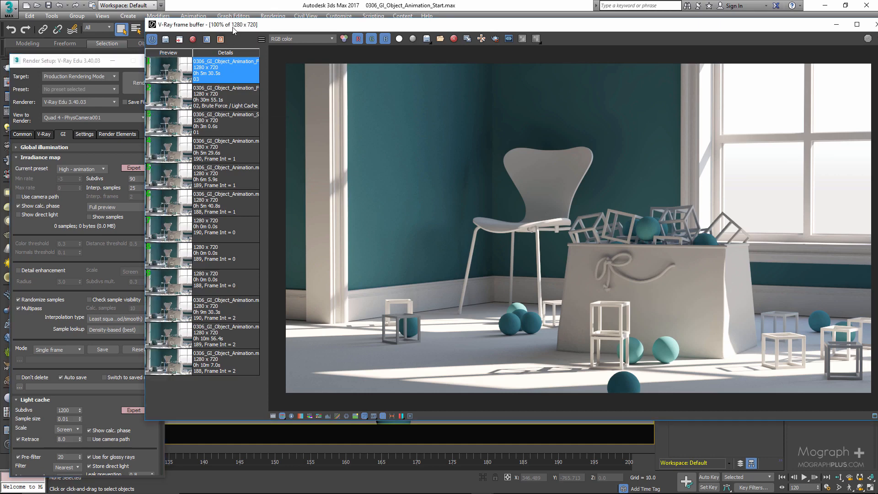
# - Check the full history directory path in the render history settings, leaving the settings unchanged
pyautogui.click(262, 39)
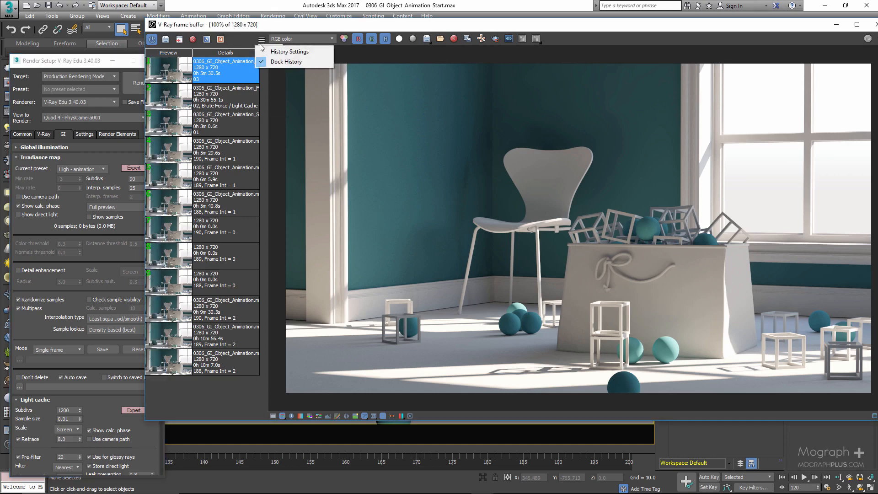
pyautogui.click(256, 26)
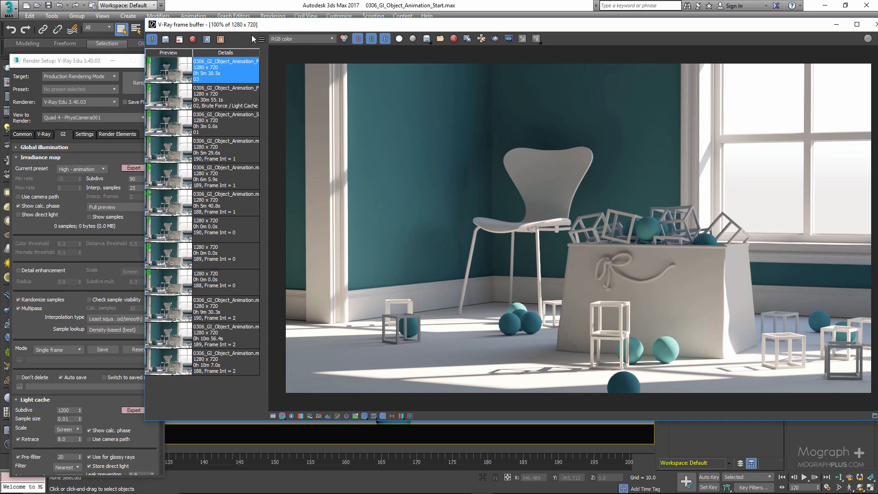
pyautogui.click(262, 40)
pyautogui.click(275, 52)
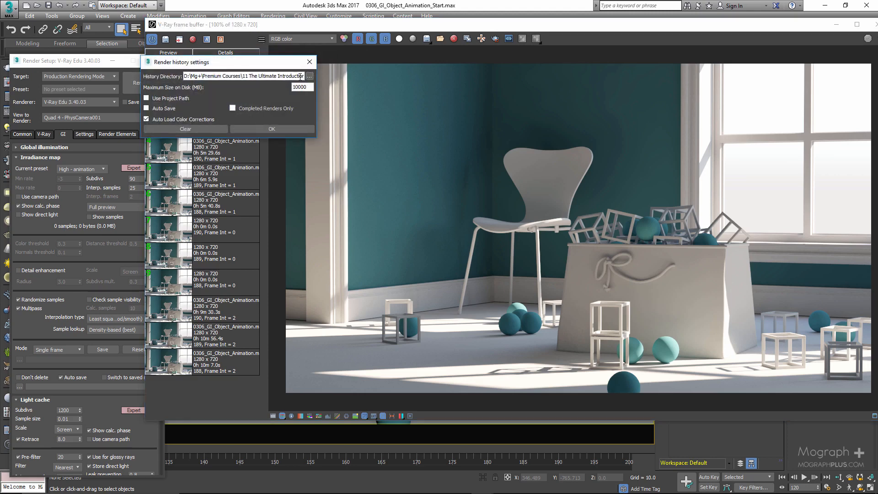
pyautogui.tripleClick(296, 76)
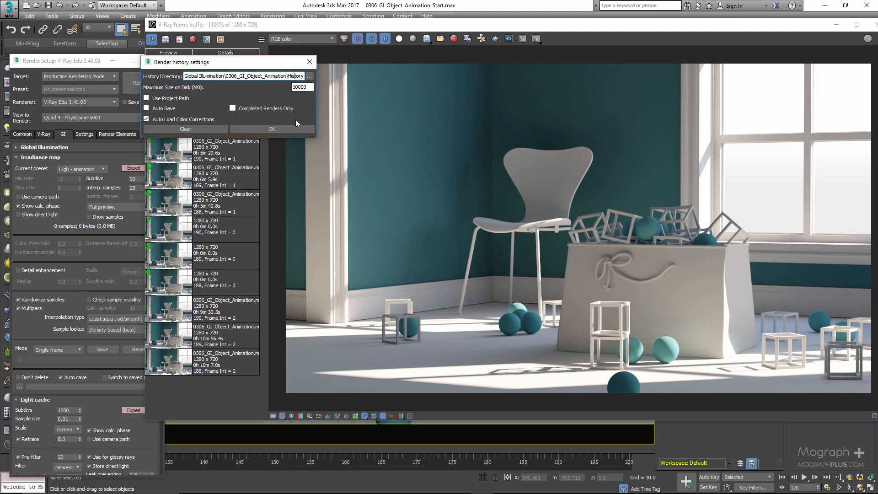
pyautogui.click(309, 62)
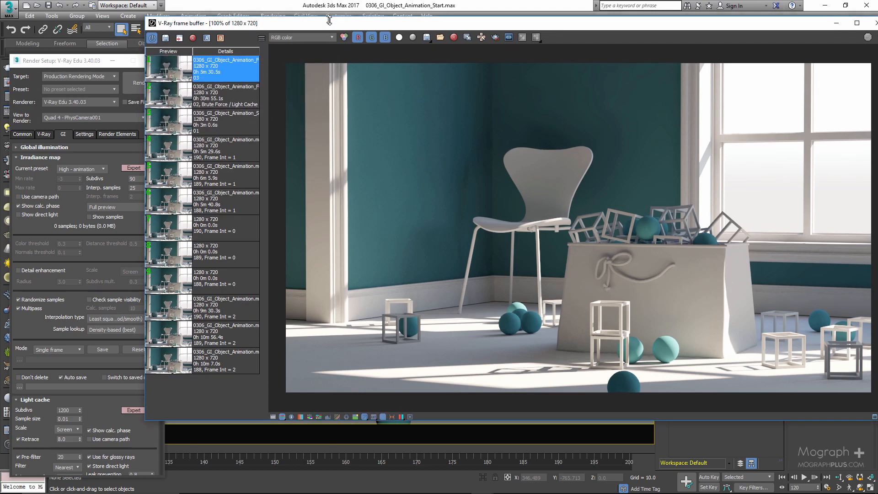
# - Rearrange the frame buffer and render setup windows, and set the irradiance map mode to Animation (prepass)
pyautogui.moveTo(306, 24); pyautogui.dragTo(345, 27)
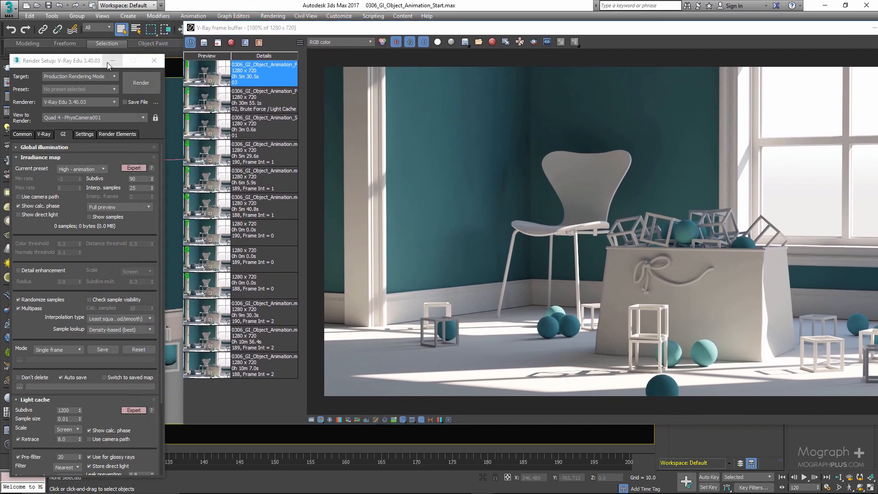
pyautogui.moveTo(83, 61); pyautogui.dragTo(114, 32)
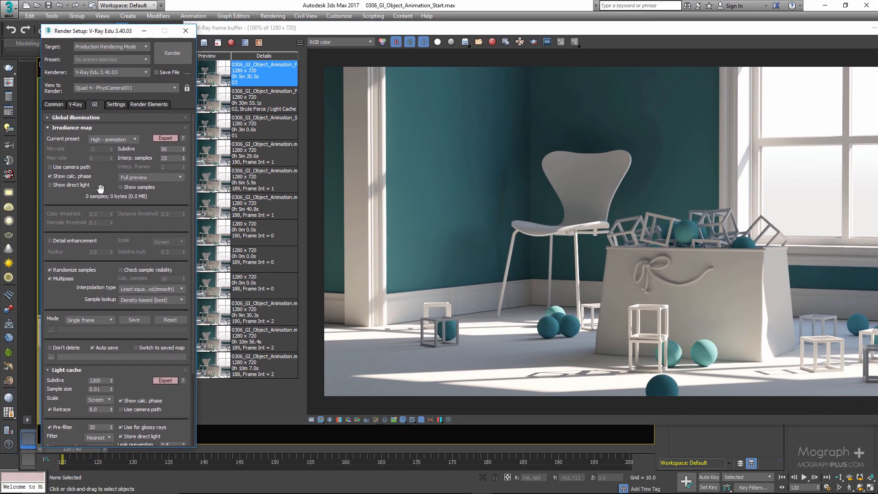
pyautogui.click(90, 320)
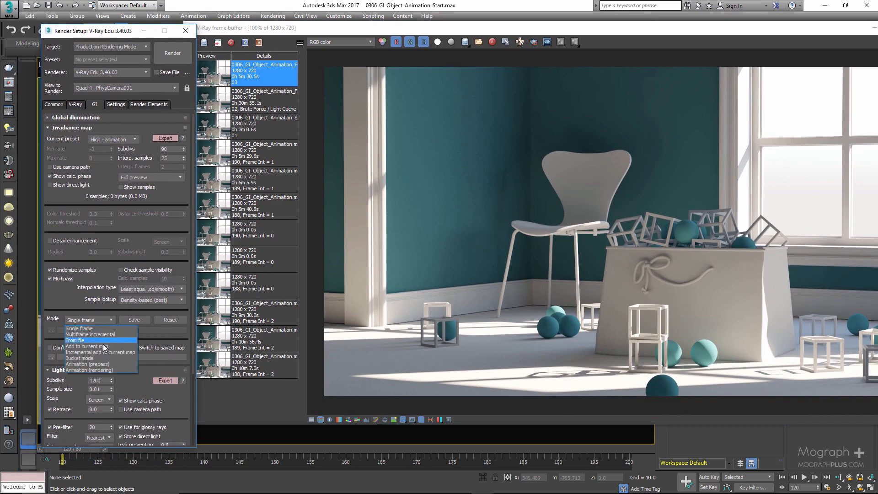
pyautogui.click(103, 364)
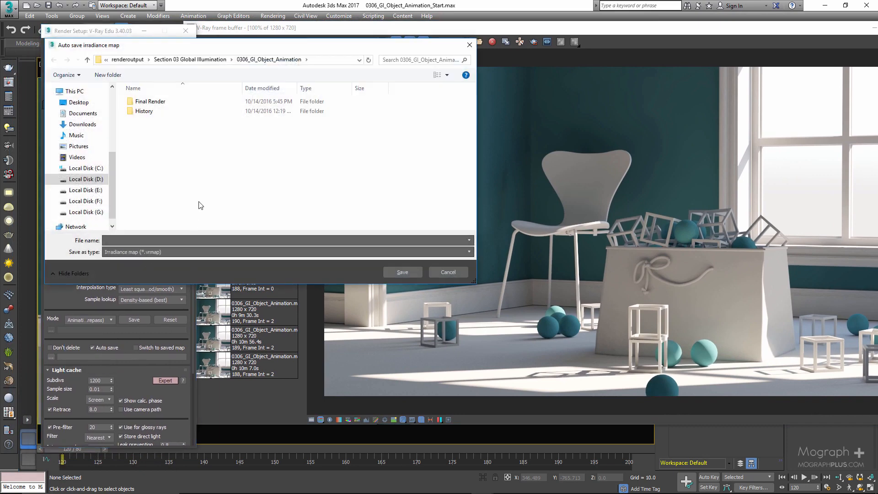
# - Create a new folder named Irradiance Map inside the 0306_GI_Object_Animation folder
pyautogui.moveTo(245, 45); pyautogui.dragTo(258, 62)
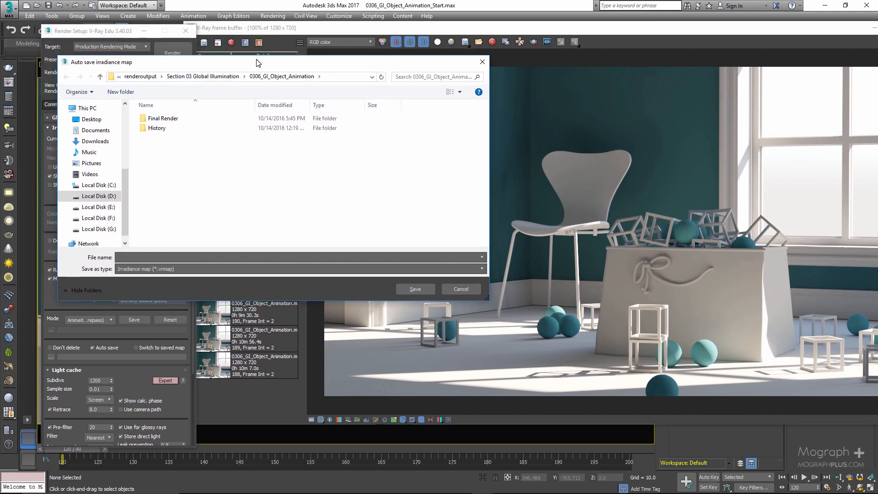
pyautogui.rightClick(191, 158)
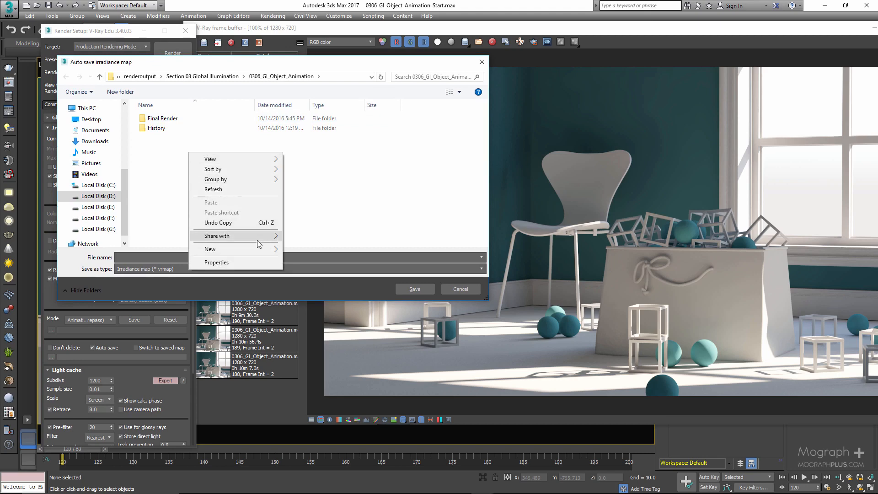
pyautogui.moveTo(267, 249)
pyautogui.click(302, 251)
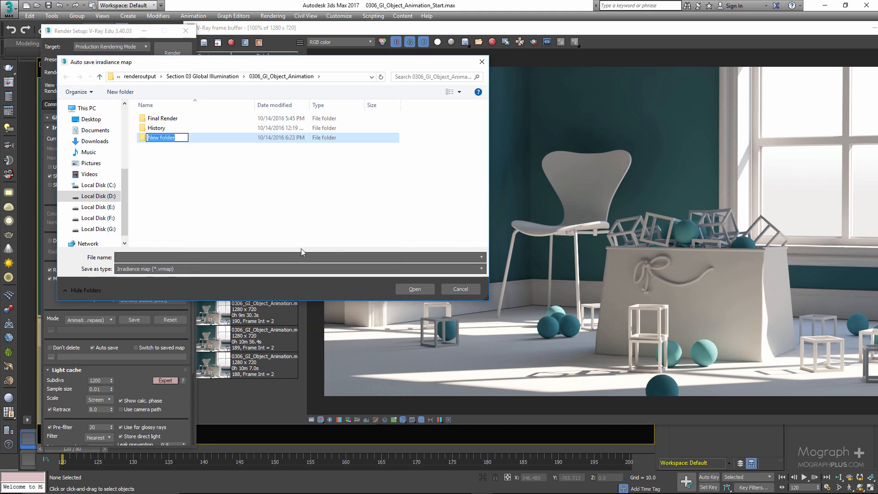
pyautogui.write('Irradiance Map')
pyautogui.press('Return')
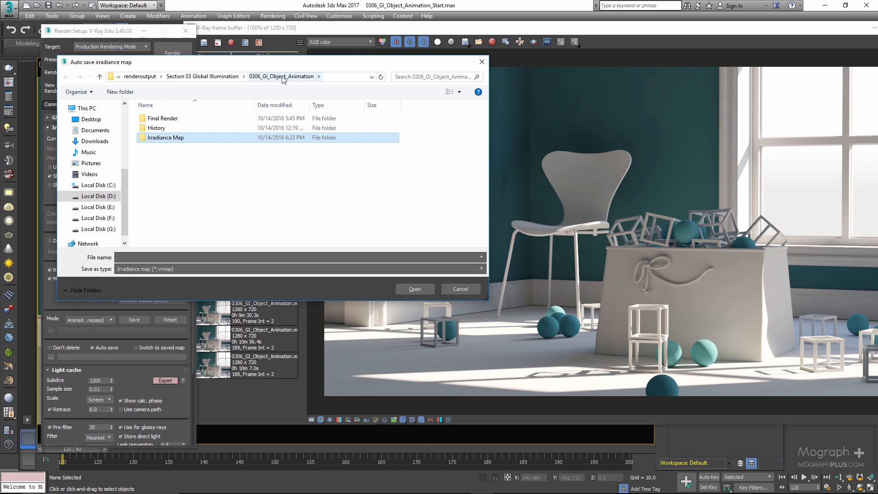
# - Trace the folder path from Project Files through renderoutput and Section 03 Global Illumination to 0306_GI_Object_Animation
pyautogui.click(142, 77)
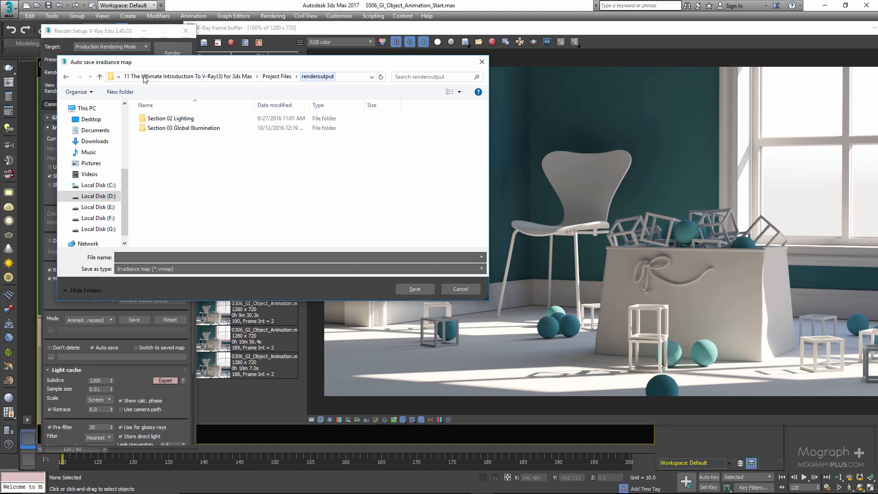
pyautogui.click(270, 78)
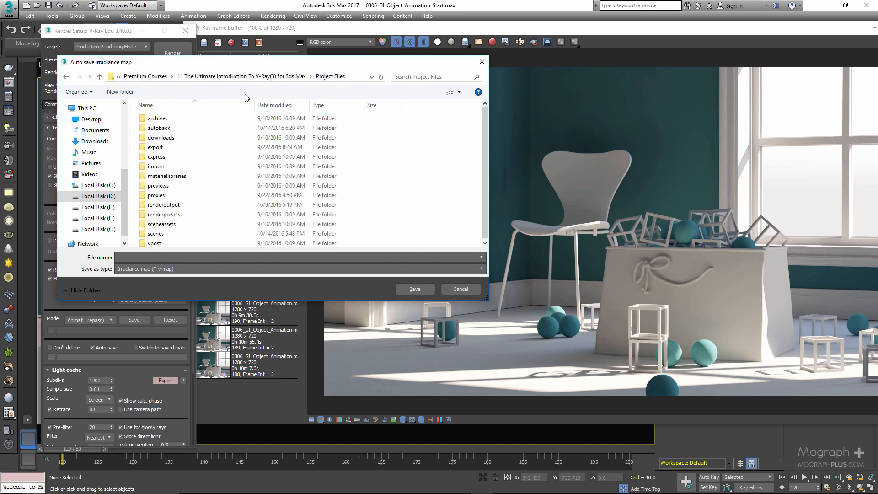
pyautogui.doubleClick(192, 199)
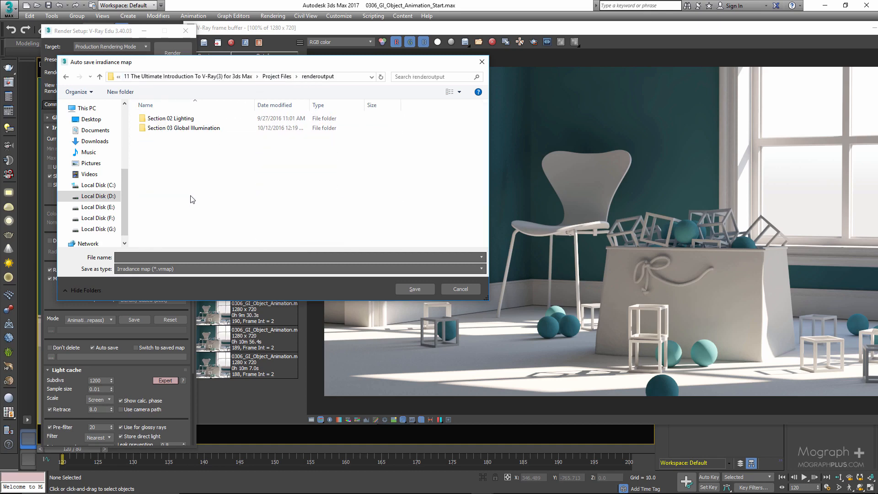
pyautogui.doubleClick(182, 128)
pyautogui.click(191, 168)
pyautogui.doubleClick(191, 168)
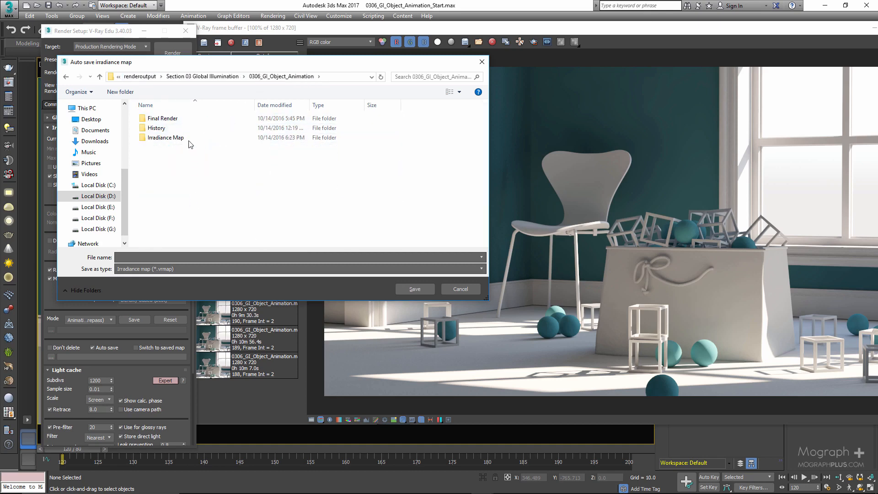
# - Set the irradiance map to auto save as BOX in the Irradiance Map folder
pyautogui.doubleClick(189, 139)
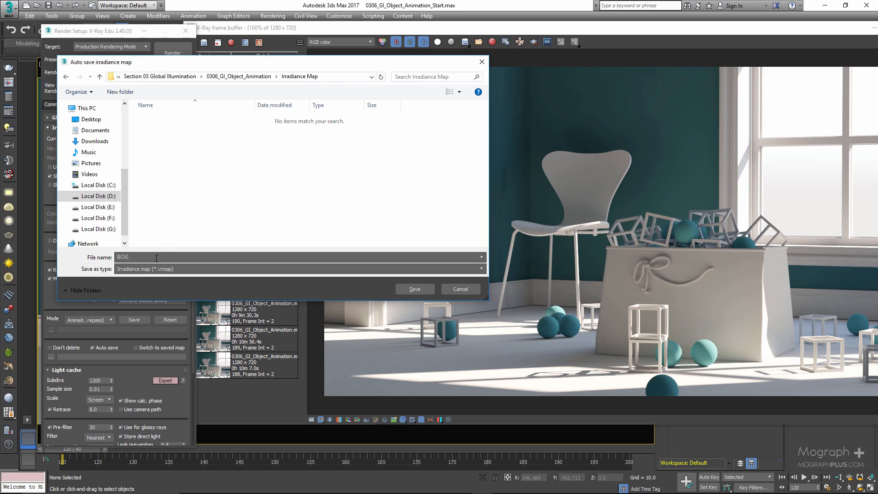
pyautogui.click(421, 286)
pyautogui.click(161, 359)
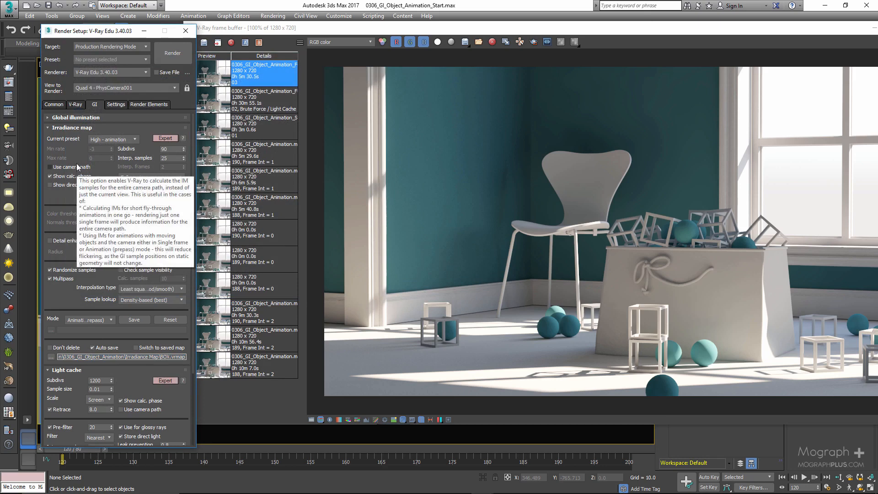
# - Collapse the irradiance map and light cache settings, and set the time output to the frame range 118 to 202
pyautogui.click(84, 128)
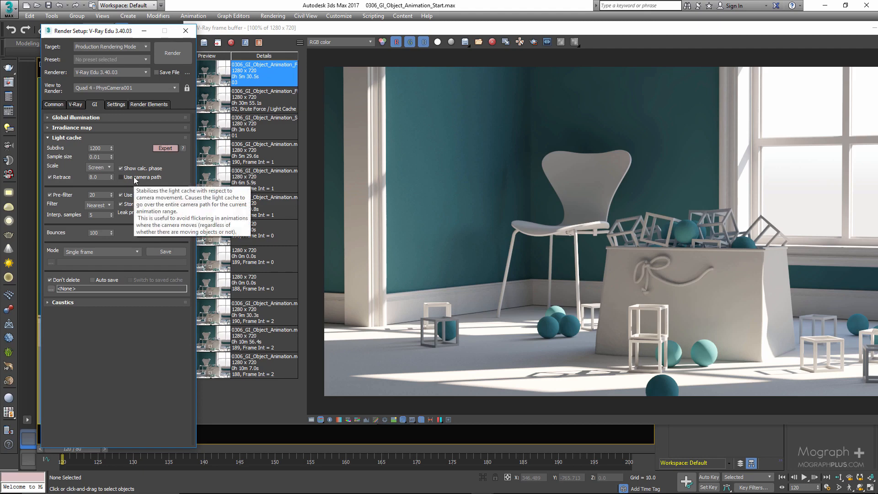
pyautogui.click(84, 137)
pyautogui.click(59, 106)
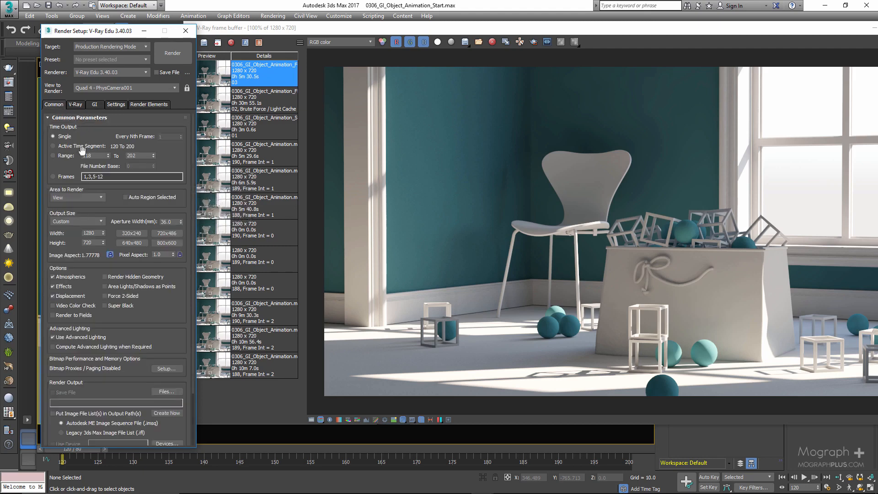
pyautogui.click(54, 155)
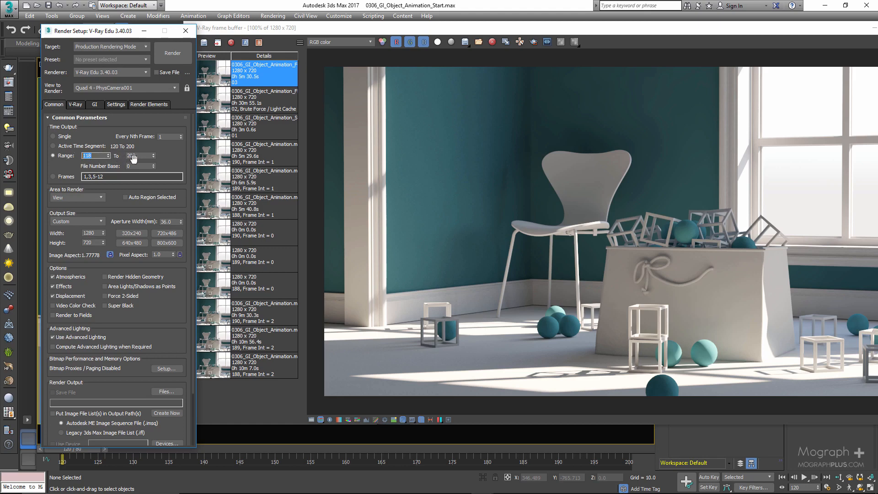
pyautogui.press('Tab')
# - Review the irradiance map prepass settings and the common time output settings
pyautogui.click(94, 105)
pyautogui.click(73, 128)
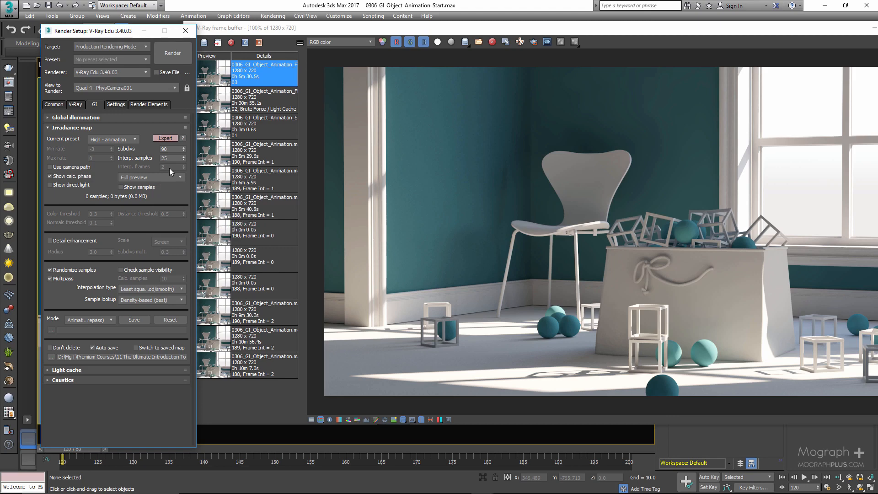
pyautogui.click(53, 104)
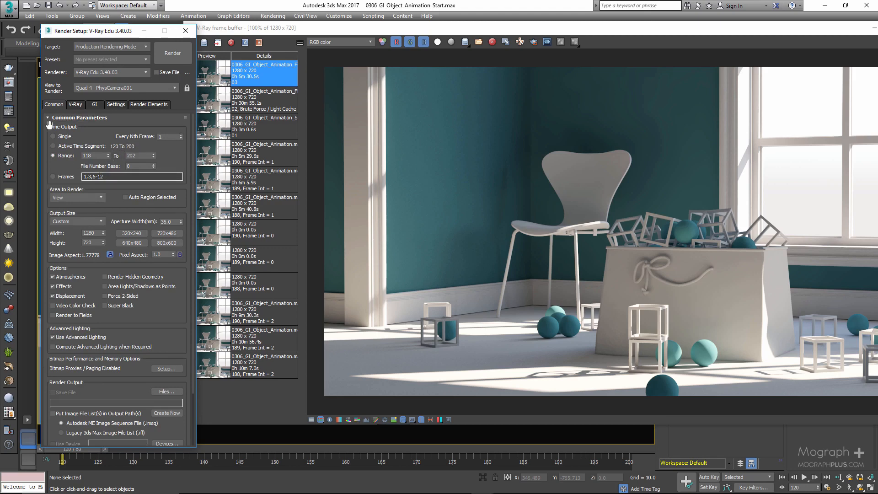
# - Delete the global illumination and VRayLighting render elements
pyautogui.click(141, 105)
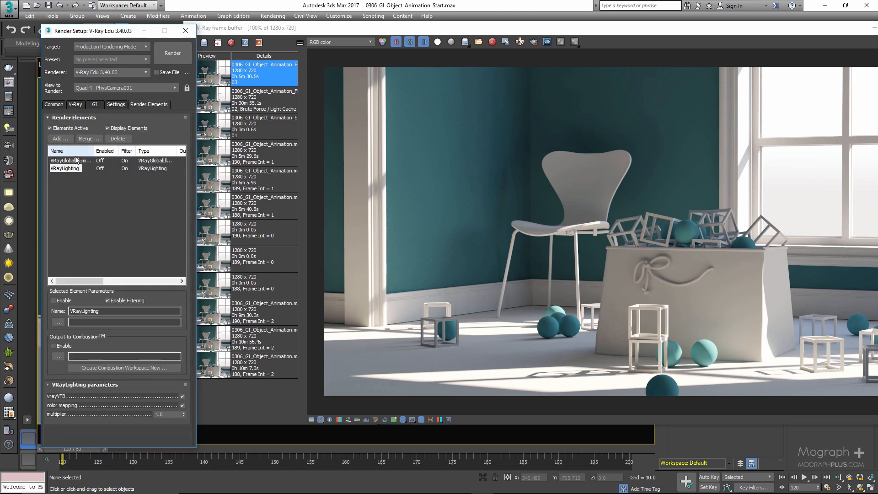
pyautogui.keyDown('ctrl'); pyautogui.click(78, 161); pyautogui.keyUp('ctrl')
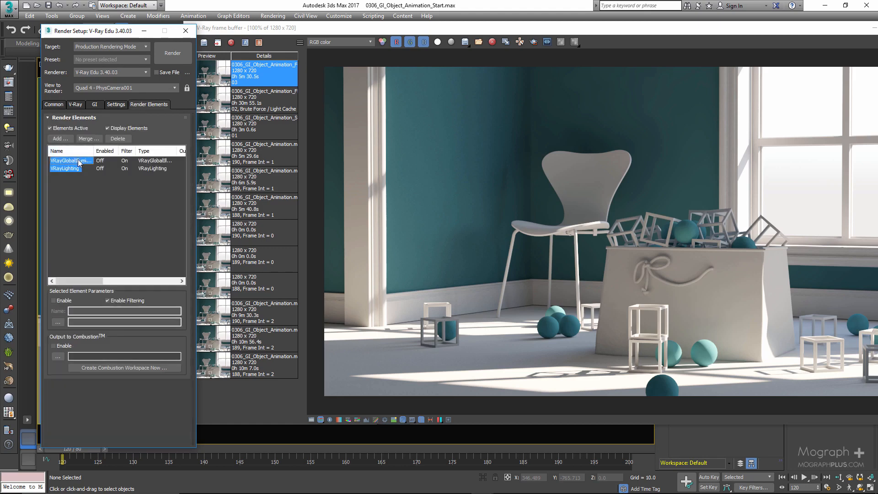
pyautogui.click(115, 138)
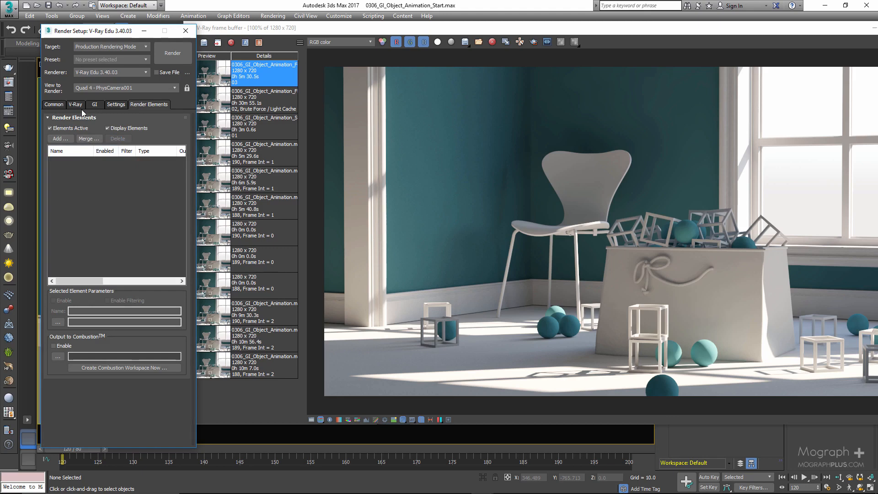
# - Return to the GI settings, render the irradiance map prepass, and move the frame buffer to show the whole image
pyautogui.click(95, 108)
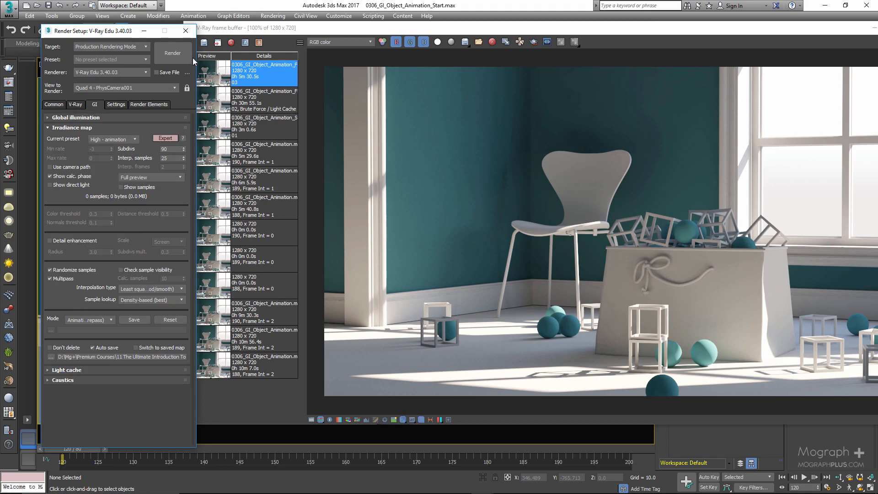
pyautogui.click(175, 49)
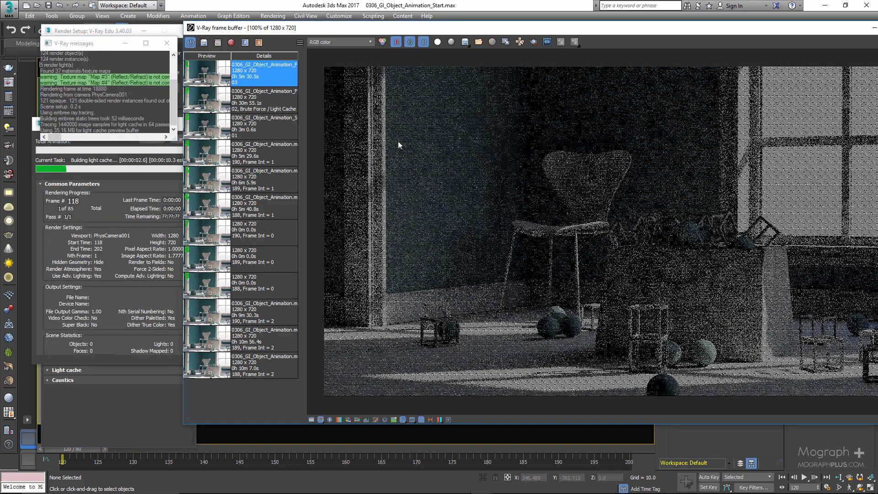
pyautogui.moveTo(458, 31); pyautogui.dragTo(392, 33)
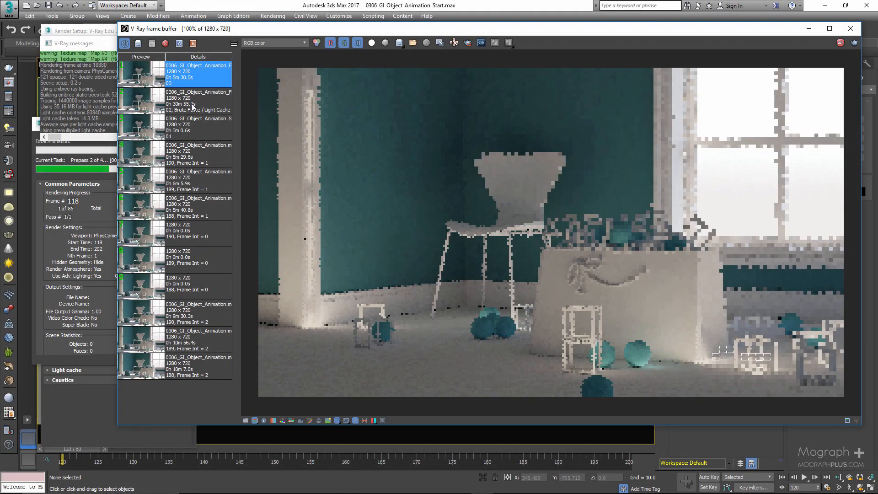
pyautogui.click(75, 211)
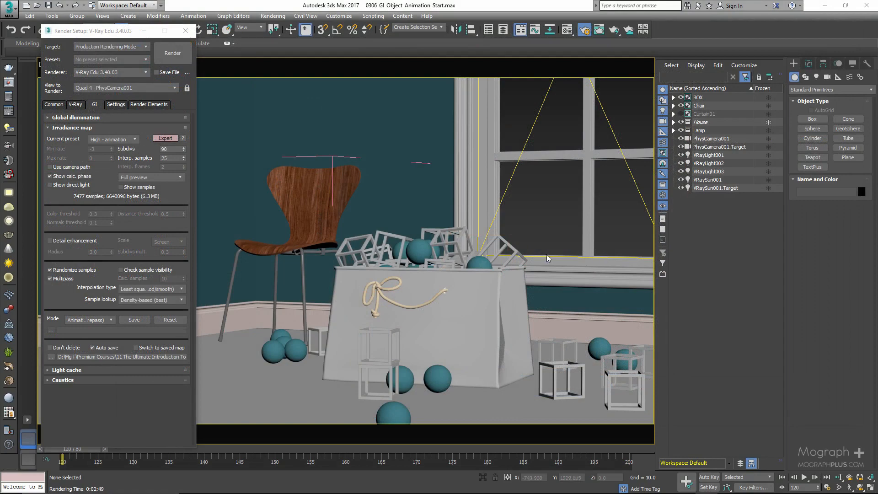
# - Examine the per-frame BOX irradiance map files in the auto-save folder, from the last frame back to the first
pyautogui.click(51, 356)
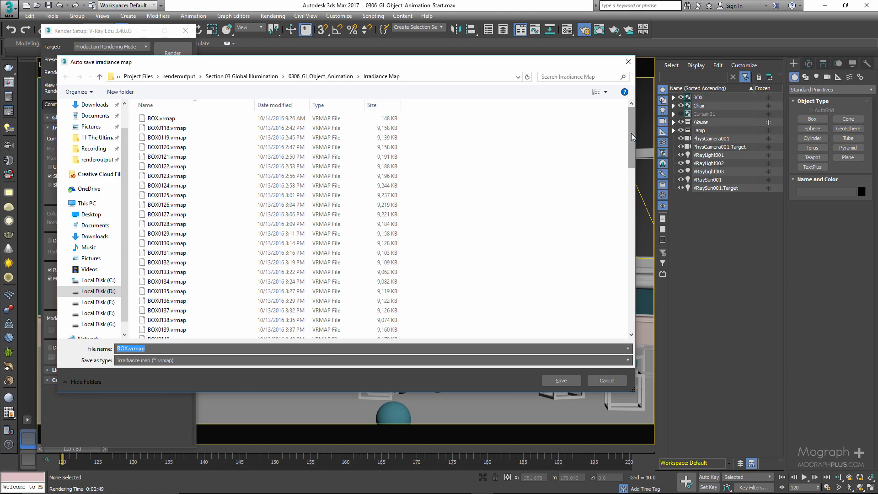
pyautogui.moveTo(633, 133); pyautogui.dragTo(664, 309)
pyautogui.click(237, 306)
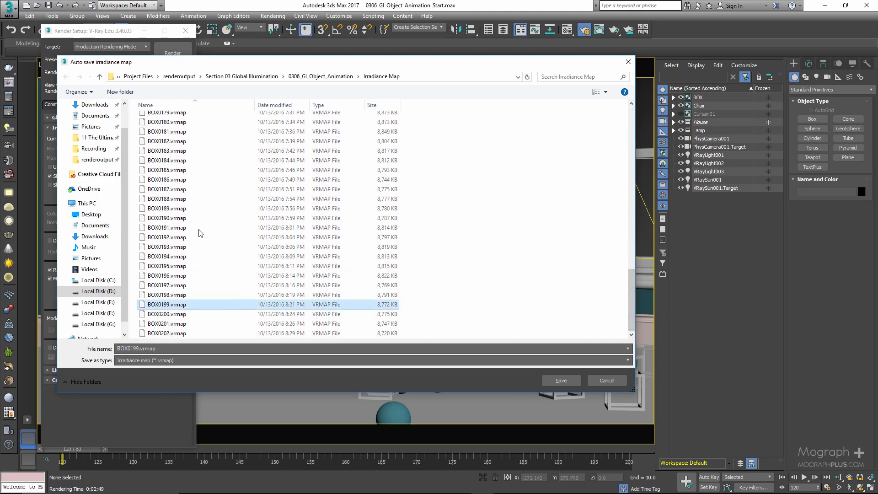
pyautogui.click(196, 189)
pyautogui.scroll(6, 197, 193)
pyautogui.click(197, 193)
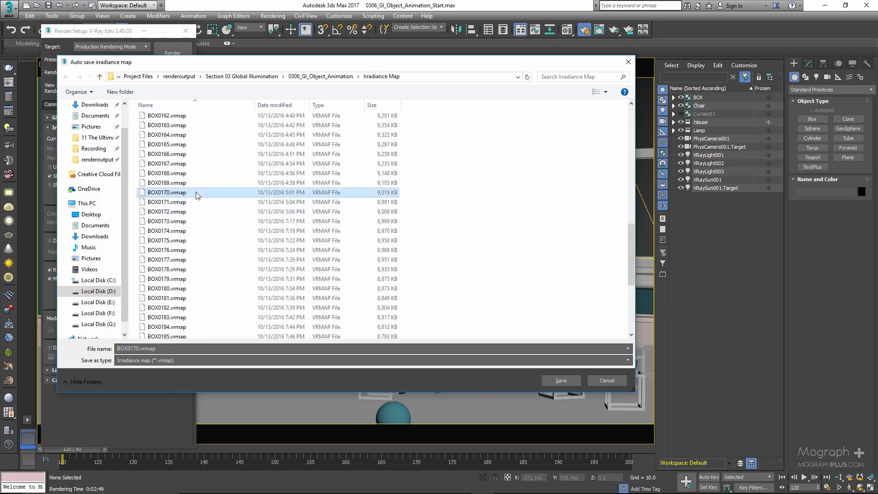
pyautogui.scroll(5, 196, 192)
pyautogui.click(191, 182)
pyautogui.scroll(5, 190, 183)
pyautogui.click(188, 174)
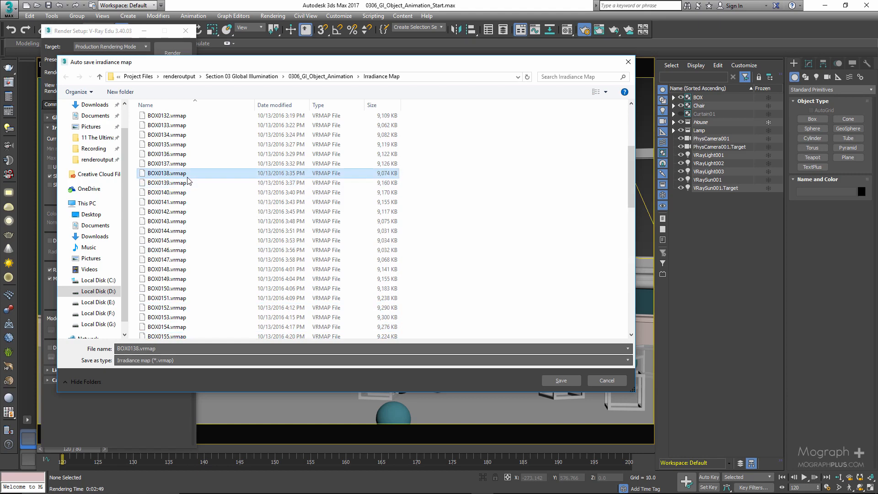
pyautogui.scroll(5, 187, 164)
pyautogui.click(184, 128)
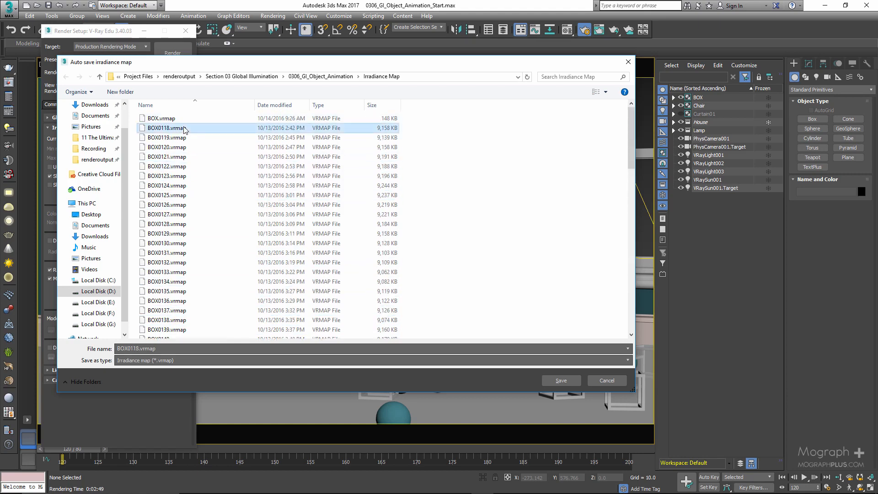
pyautogui.scroll(-2, 215, 192)
pyautogui.scroll(2, 221, 202)
pyautogui.click(610, 380)
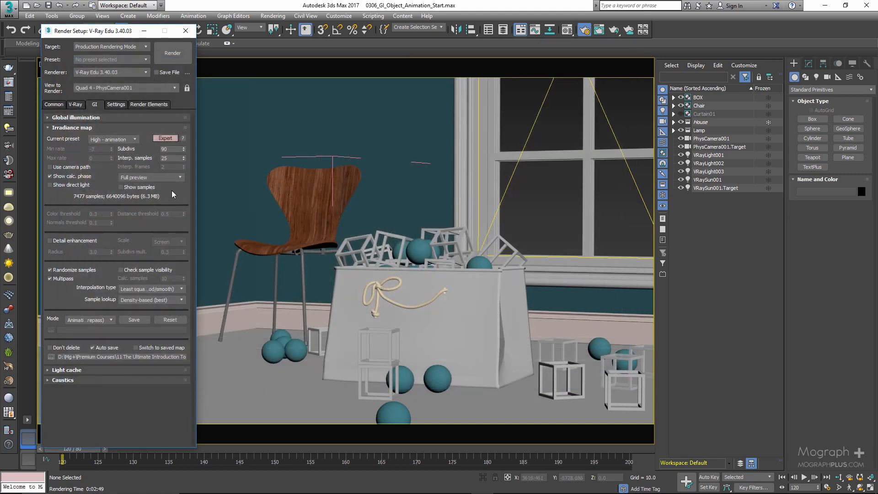
# - Set the secondary GI engine to None and collapse the global illumination settings
pyautogui.click(104, 119)
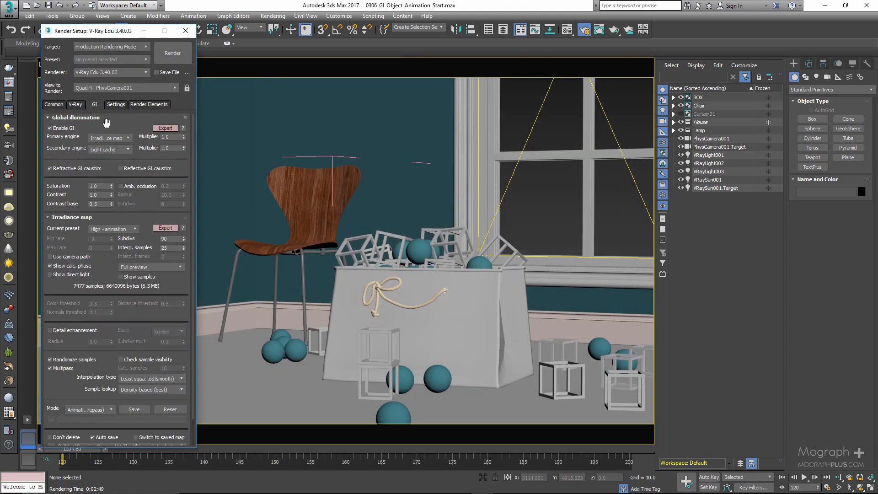
pyautogui.click(112, 149)
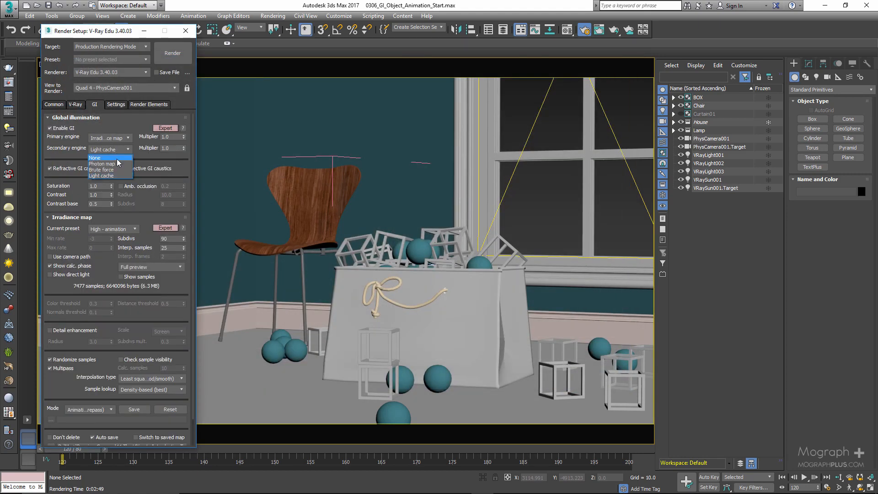
pyautogui.click(87, 120)
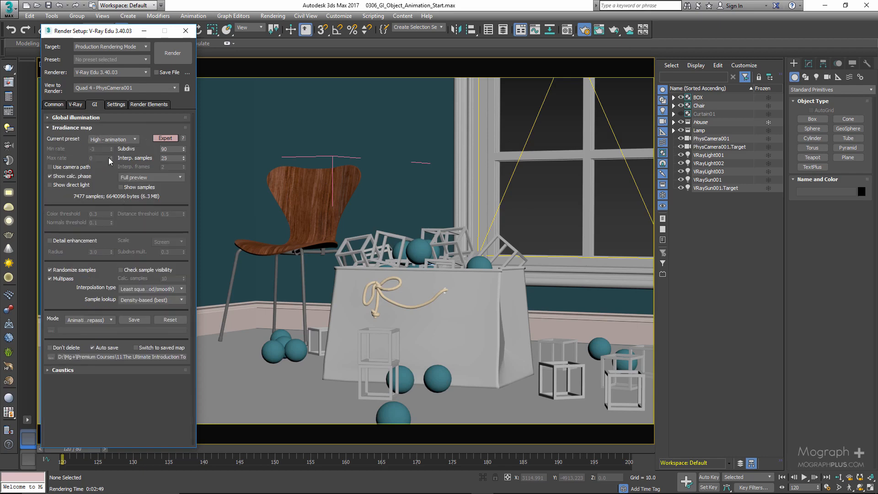
# - Switch the irradiance map mode to Animation (rendering), load BOX0118.vrmap from the Irradiance Map folder, and check the loaded file path
pyautogui.click(88, 319)
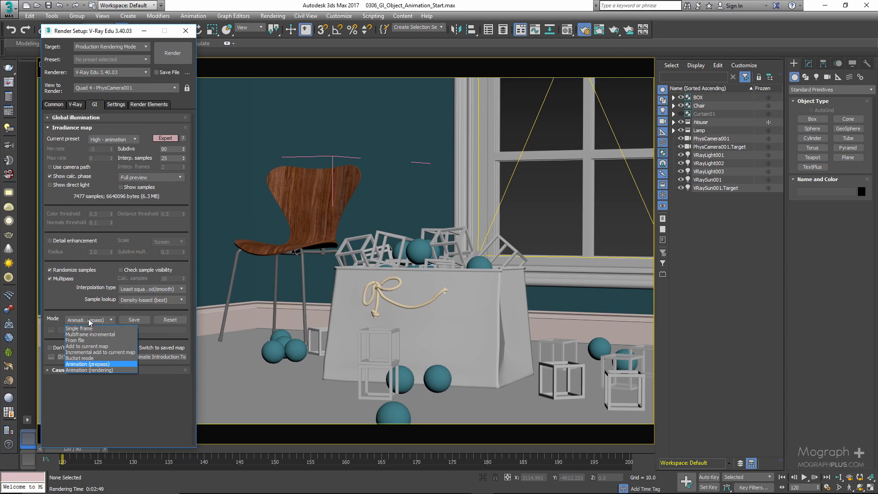
pyautogui.click(111, 363)
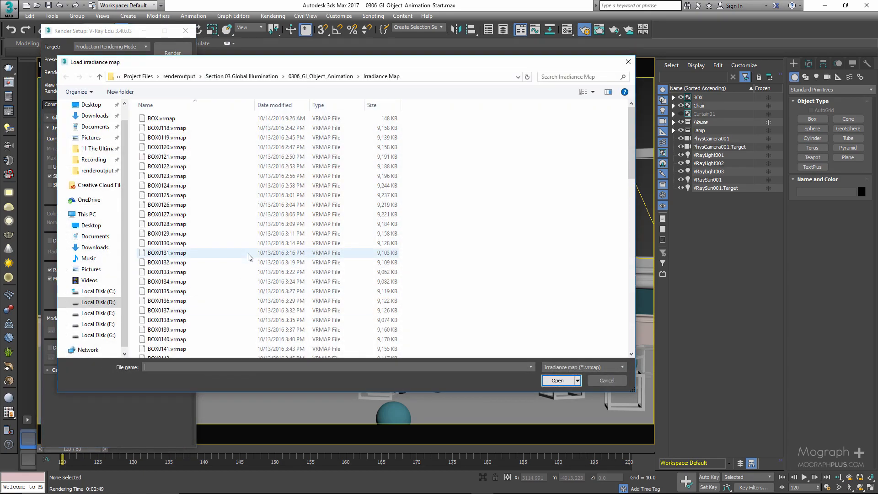
pyautogui.click(193, 131)
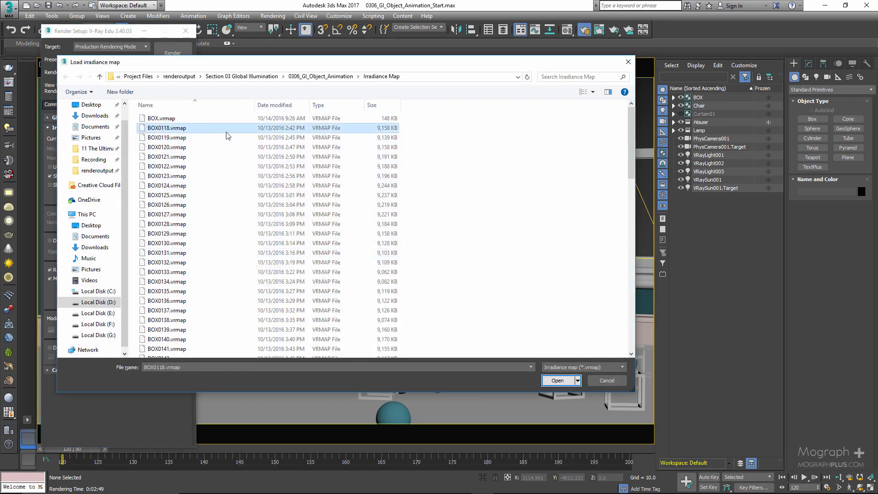
pyautogui.click(562, 381)
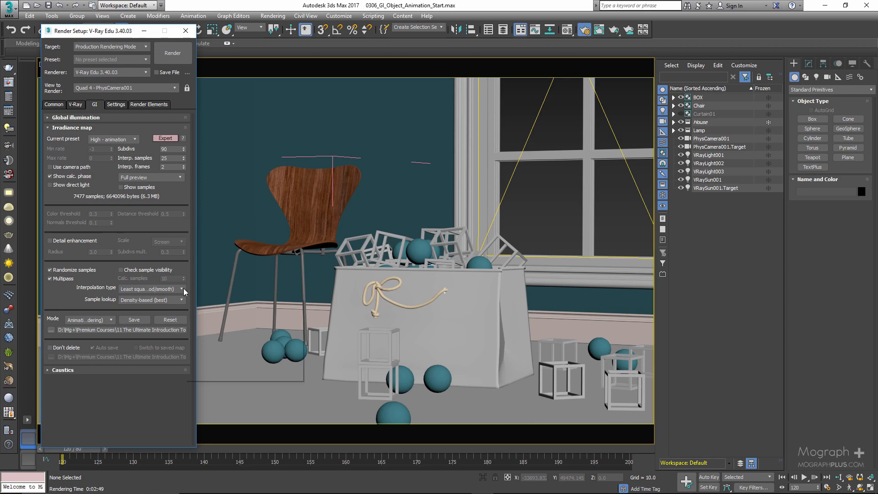
pyautogui.click(177, 330)
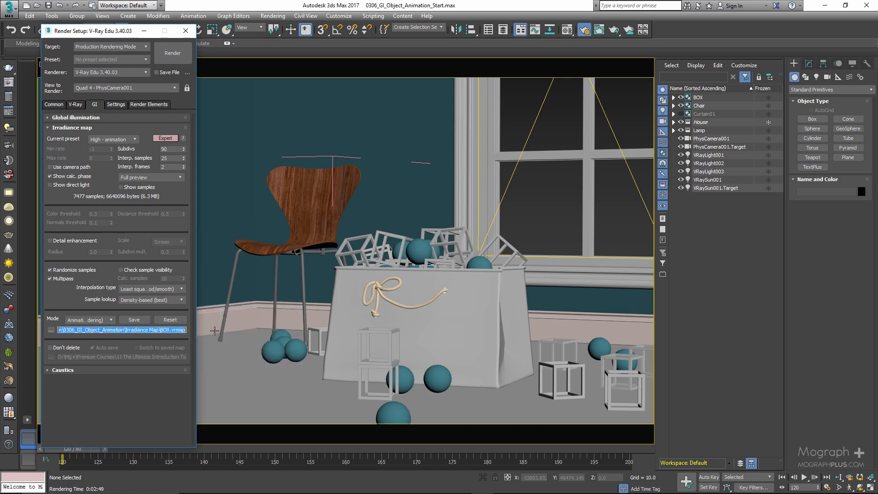
# - Set the time output to the active time segment and add the VRayDenoiser, VRayGlobalIllumination and VRayLighting render elements
pyautogui.click(62, 105)
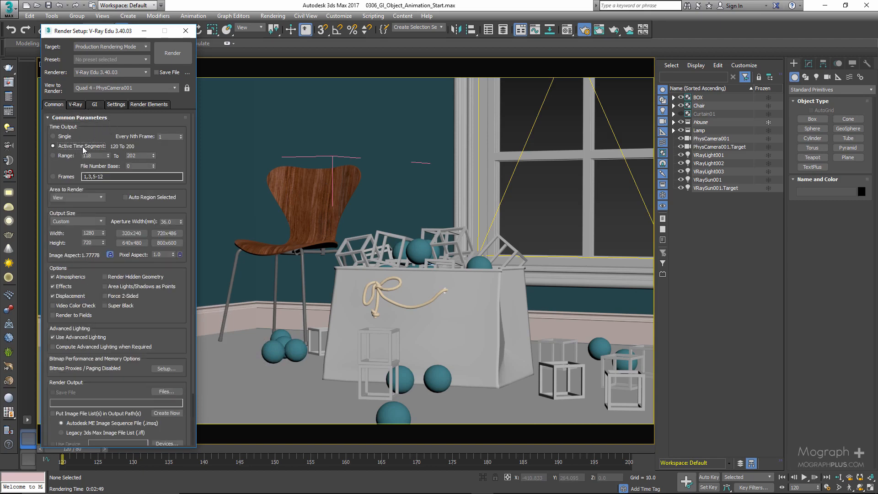
pyautogui.click(150, 104)
pyautogui.click(60, 139)
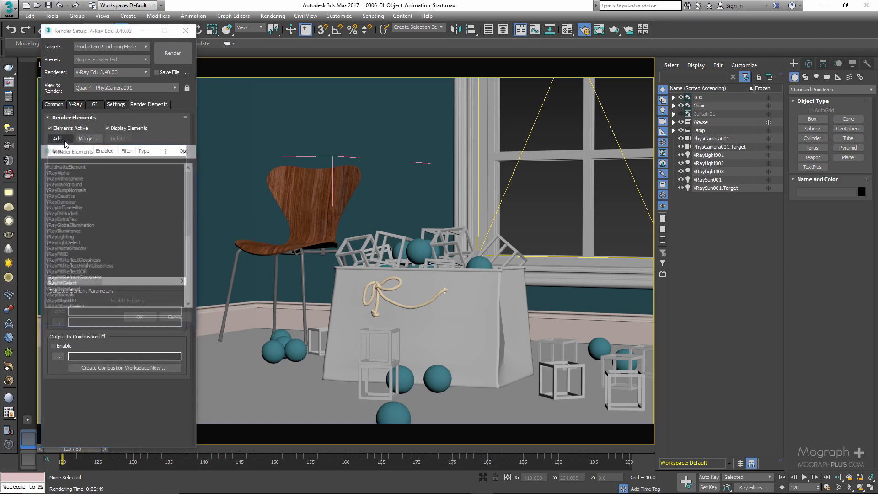
pyautogui.click(92, 201)
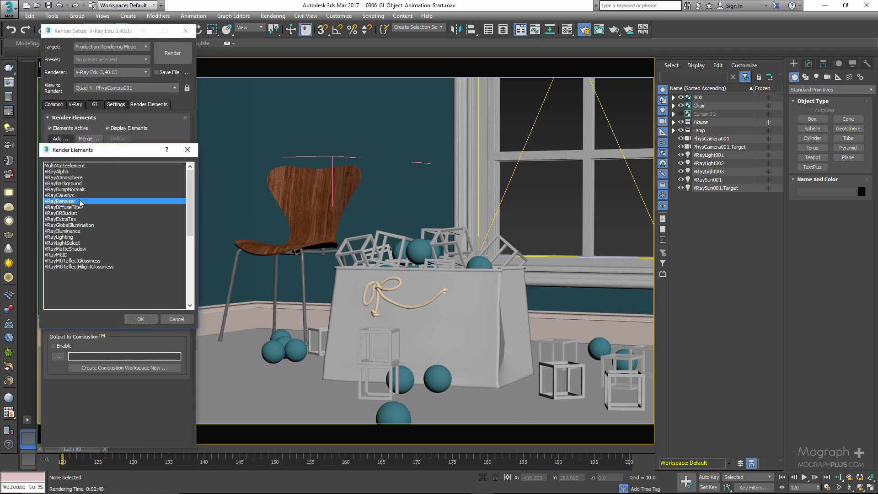
pyautogui.keyDown('ctrl'); pyautogui.click(87, 225); pyautogui.keyUp('ctrl')
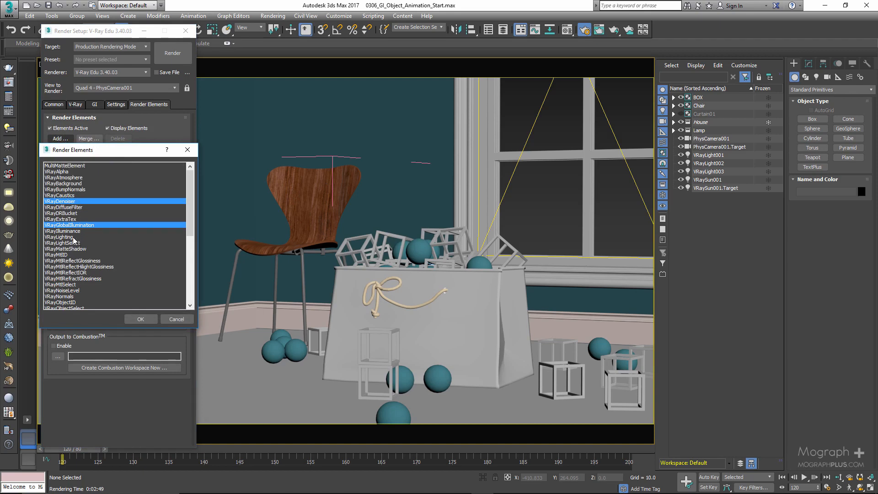
pyautogui.keyDown('ctrl'); pyautogui.click(76, 238); pyautogui.keyUp('ctrl')
pyautogui.click(140, 319)
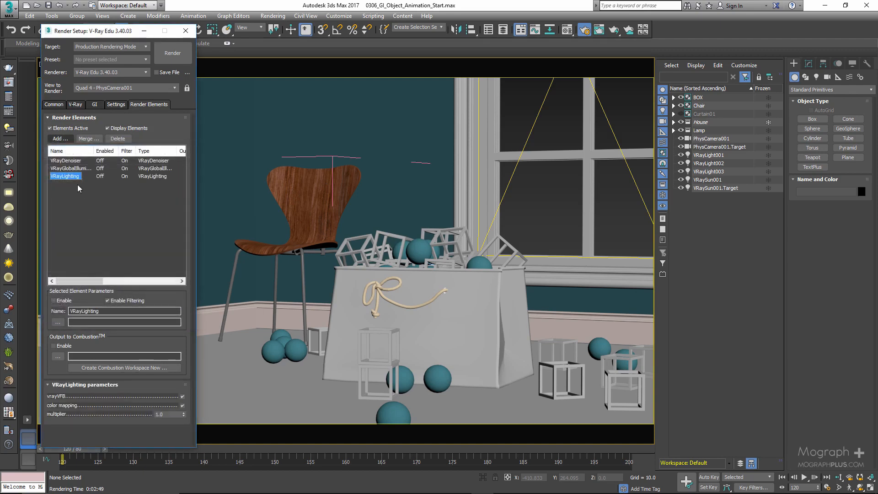
# - Set the VRayDenoiser preset to Mild, restore the render elements list, and shift the render setup window slightly
pyautogui.click(92, 118)
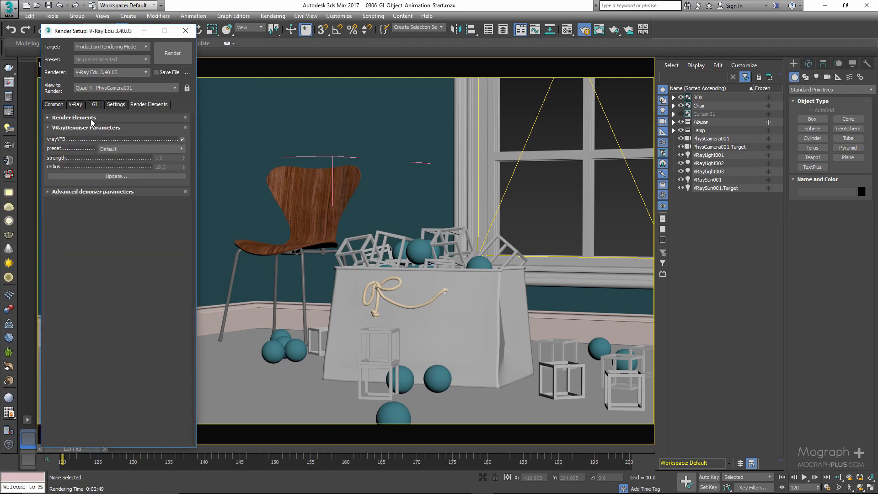
pyautogui.click(110, 150)
pyautogui.click(116, 163)
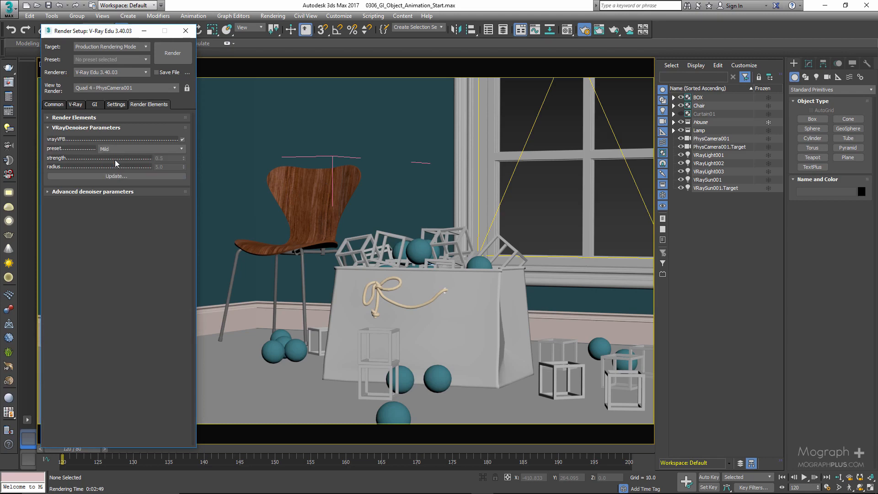
pyautogui.click(96, 128)
pyautogui.click(91, 119)
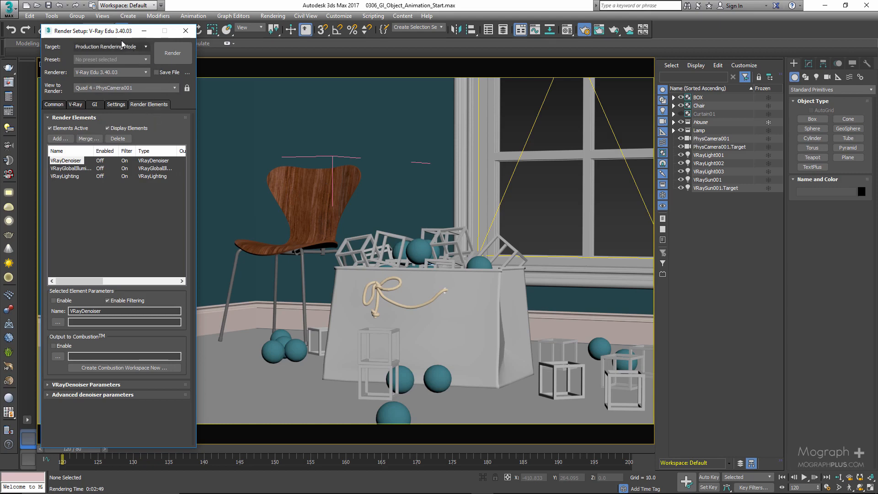
pyautogui.moveTo(112, 35); pyautogui.dragTo(97, 32)
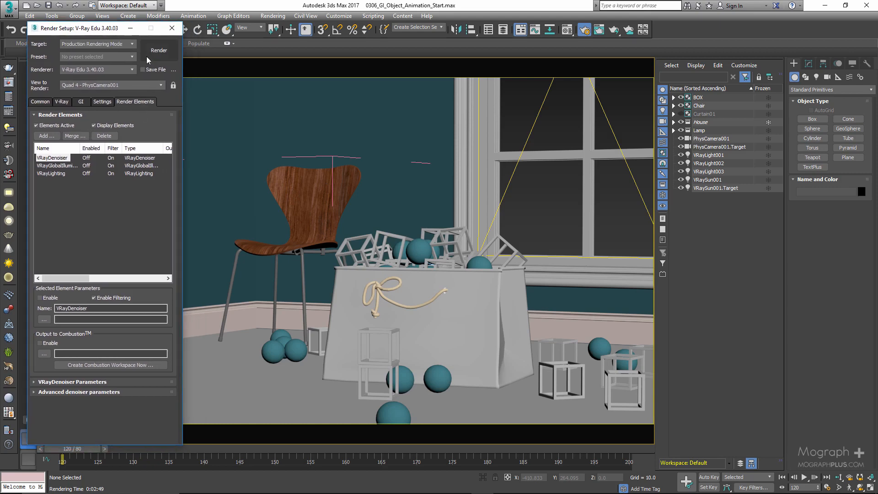
# - Check the irradiance map's interpolation frames setting and look at the render output file options without saving
pyautogui.click(81, 102)
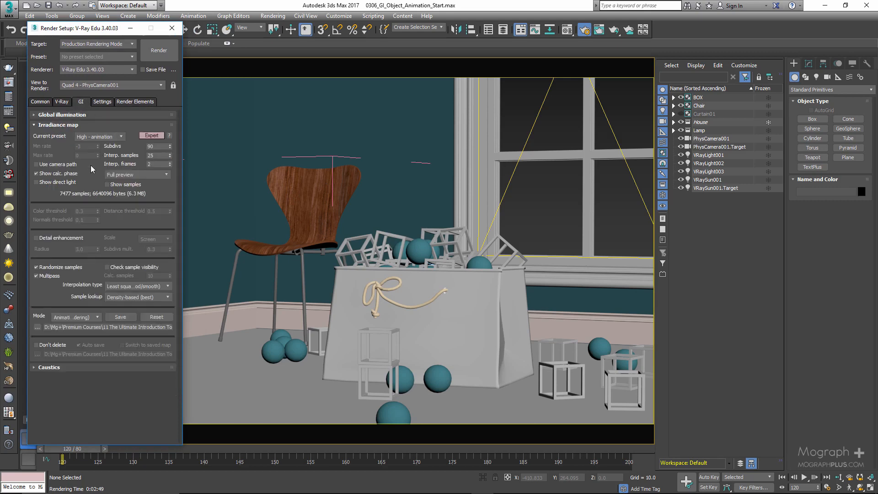
pyautogui.doubleClick(149, 165)
pyautogui.click(145, 71)
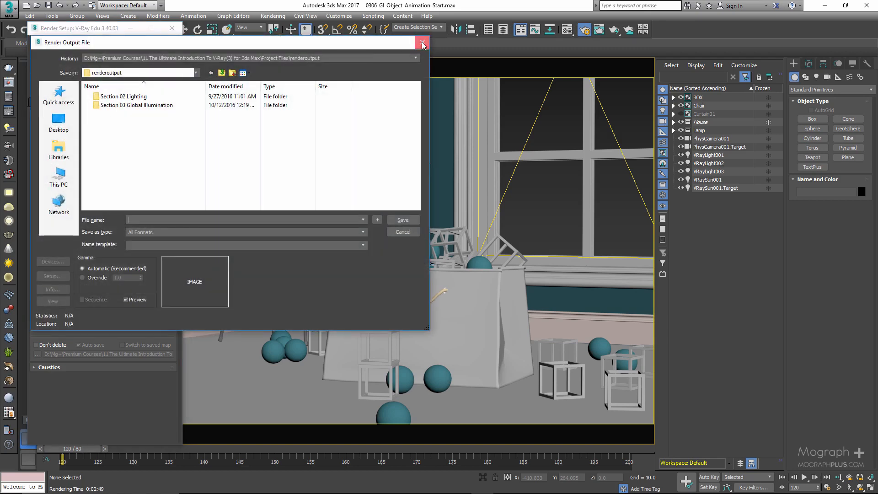
pyautogui.click(422, 44)
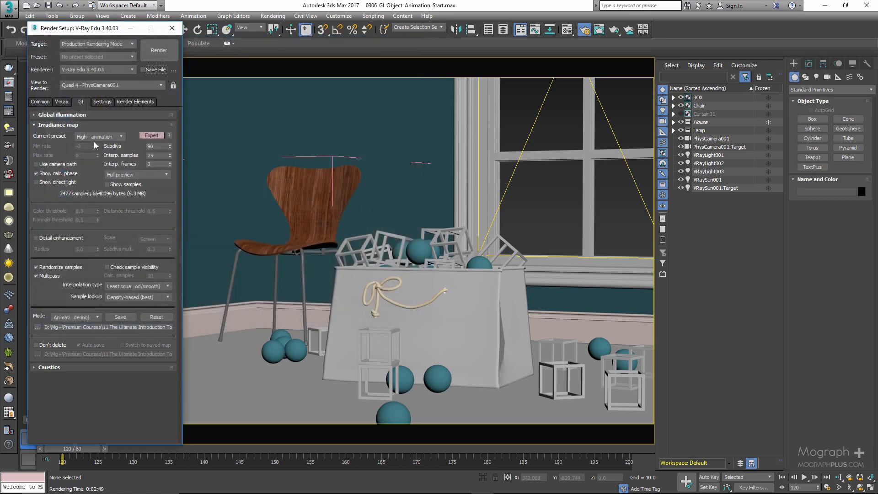
# - Enable V-Ray raw image file output and save it as the OpenEXR file BOX.exr in the Final Render folder
pyautogui.click(64, 103)
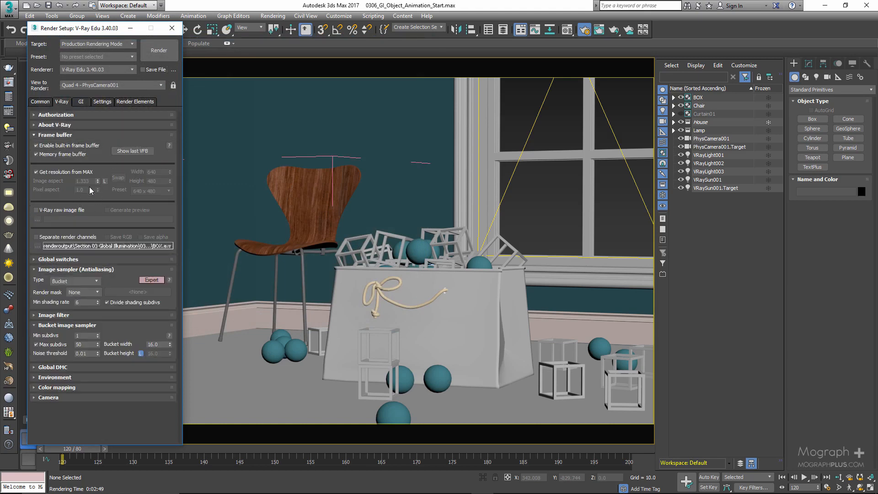
pyautogui.click(37, 211)
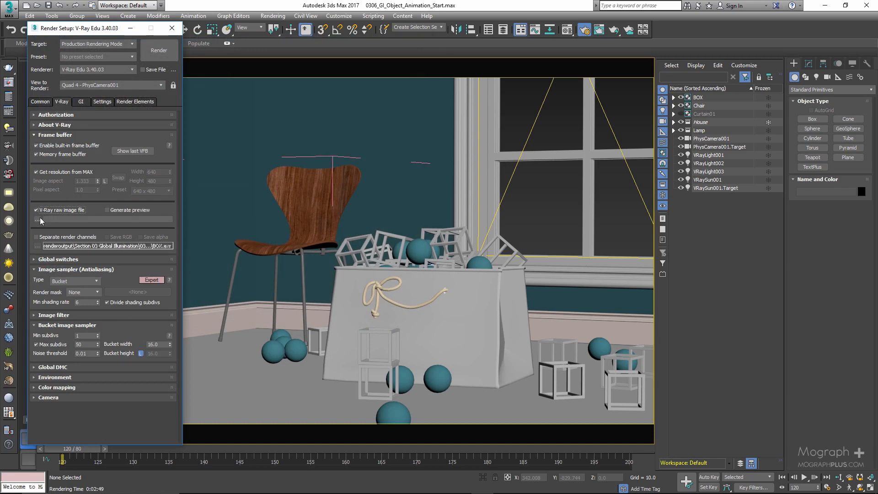
pyautogui.click(37, 220)
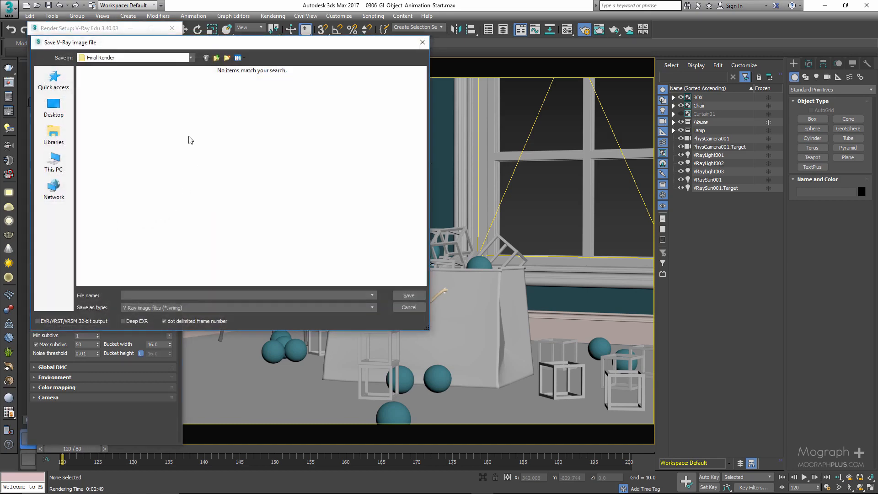
pyautogui.moveTo(227, 47); pyautogui.dragTo(275, 42)
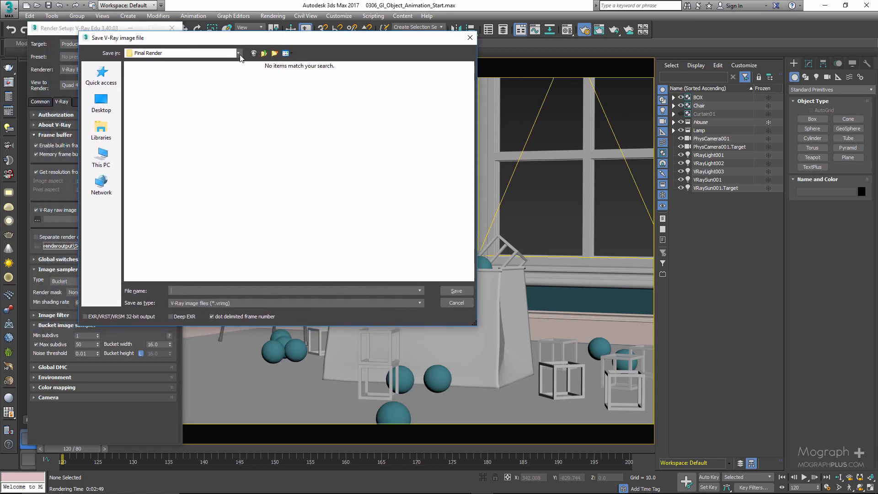
pyautogui.click(199, 291)
pyautogui.click(225, 305)
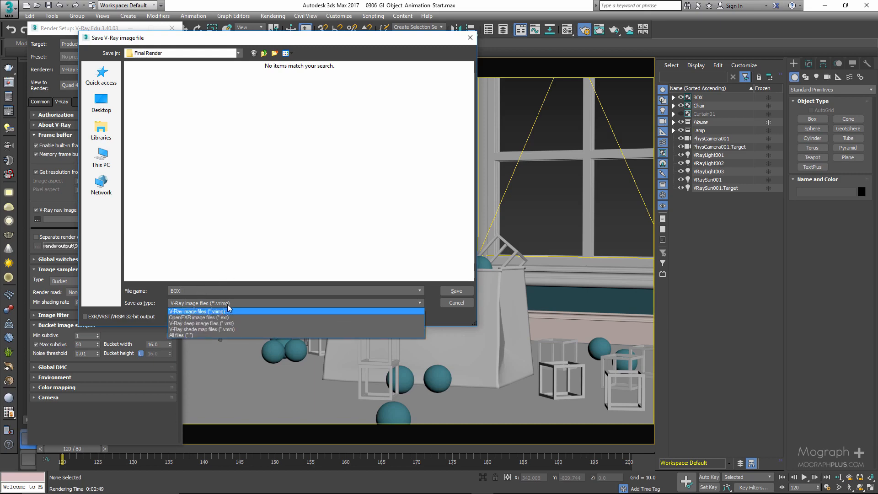
pyautogui.click(235, 317)
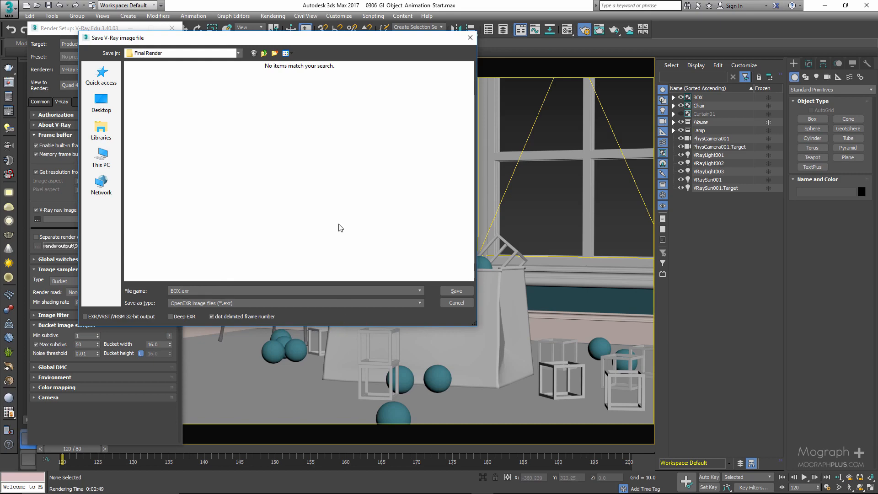
pyautogui.click(261, 302)
pyautogui.click(263, 302)
pyautogui.click(442, 291)
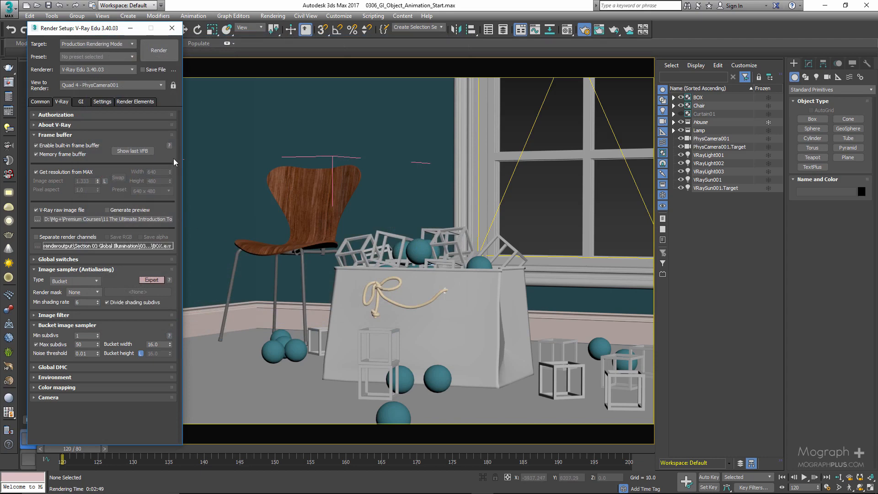
# - Render the animation sequence, continuing without an assigned 3ds Max output file
pyautogui.click(159, 49)
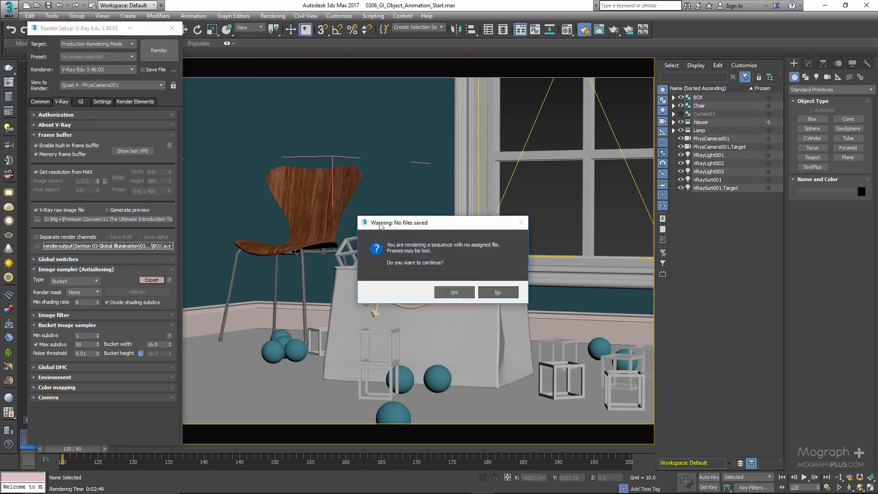
pyautogui.click(453, 292)
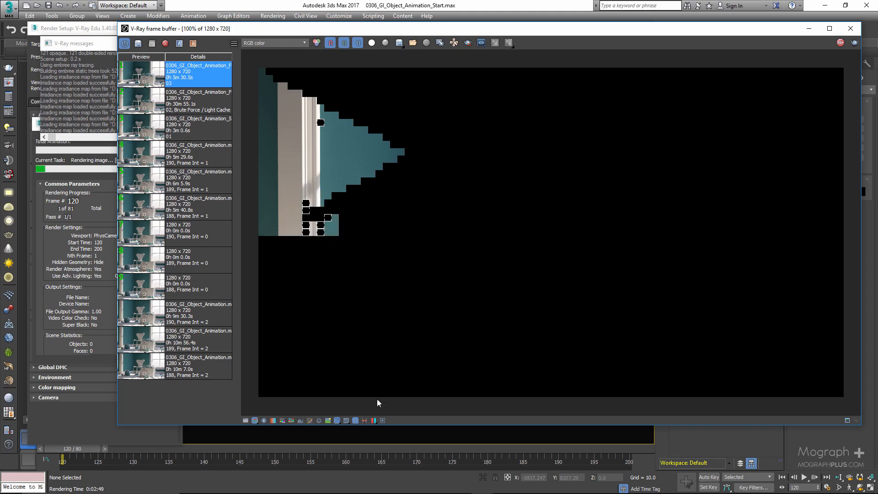
# - Hide the frame buffer's render history and close the V-Ray messages window to uncover the rendering progress dialog
pyautogui.click(356, 421)
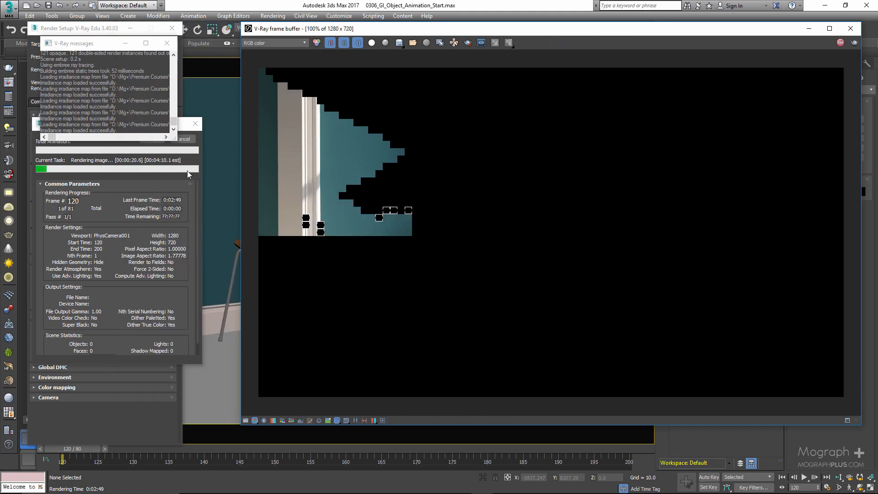
pyautogui.click(169, 44)
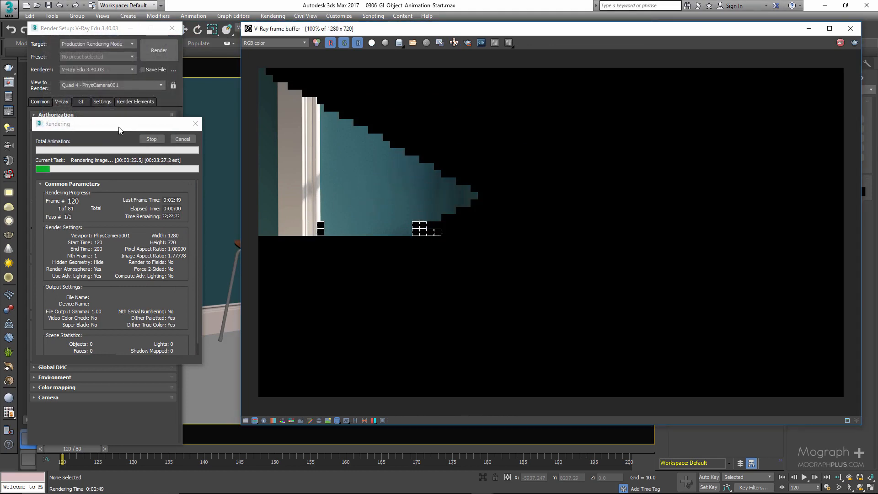
pyautogui.moveTo(119, 129); pyautogui.dragTo(141, 120)
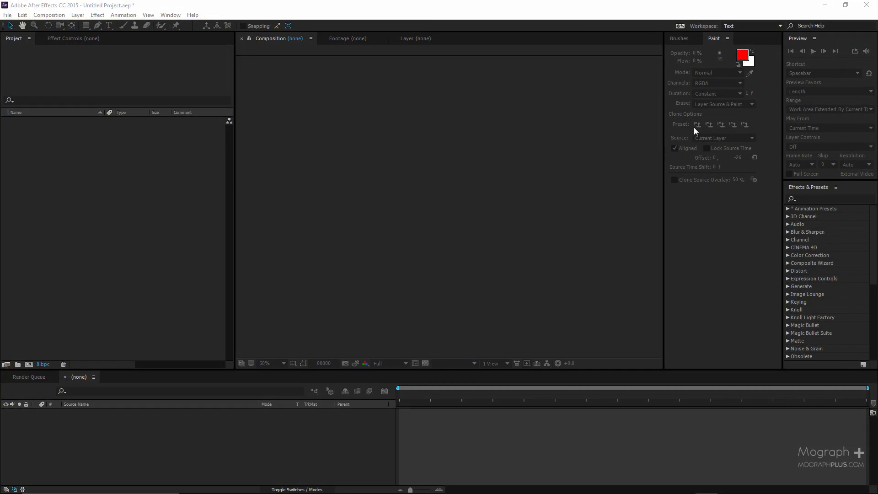
# - In After Effects, import BOX.0120.exr as an OpenEXR sequence and create a composition from that footage
pyautogui.click(134, 160)
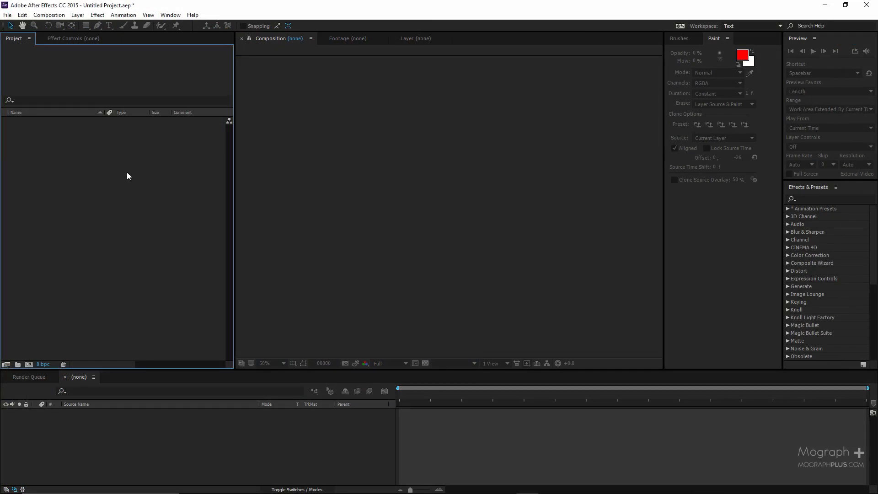
pyautogui.doubleClick(127, 172)
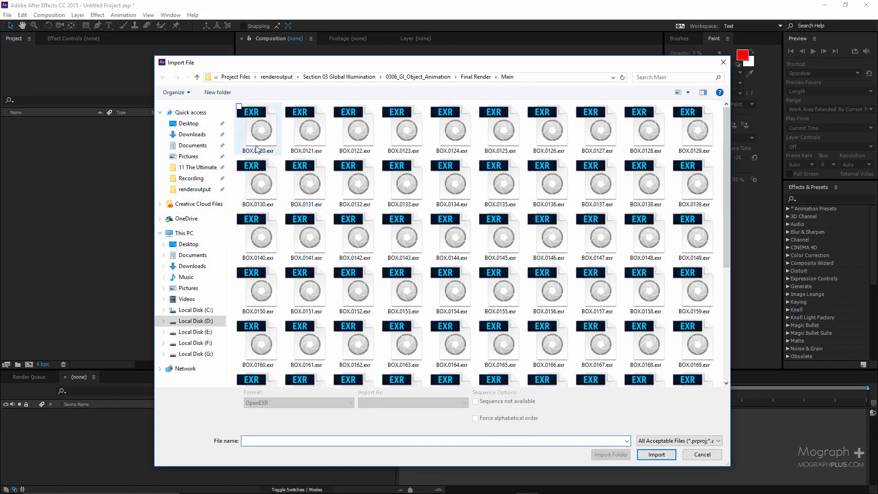
pyautogui.click(260, 133)
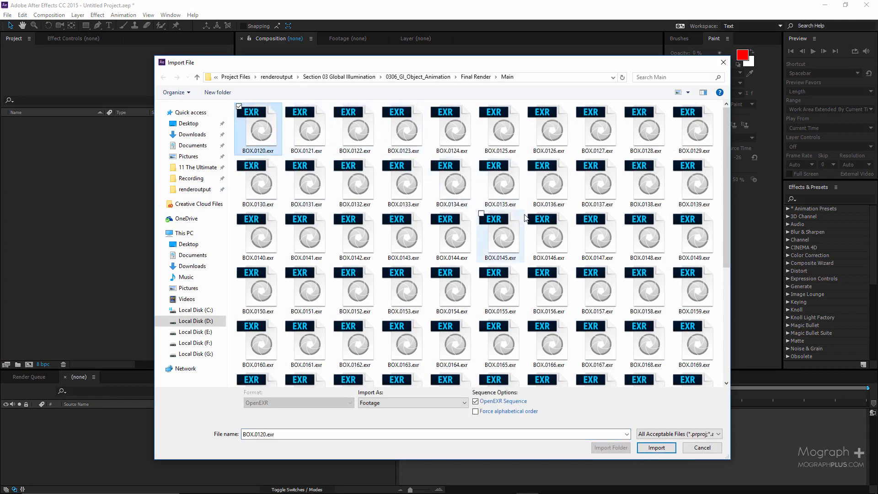
pyautogui.click(499, 402)
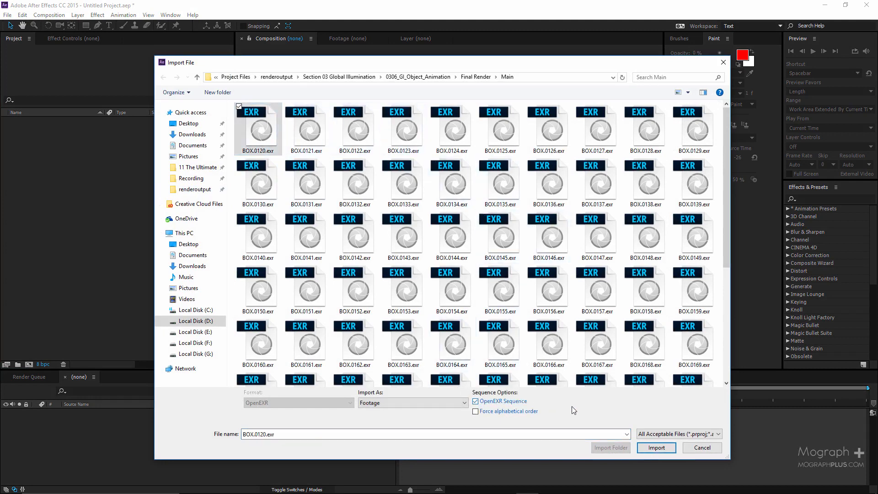
pyautogui.click(657, 447)
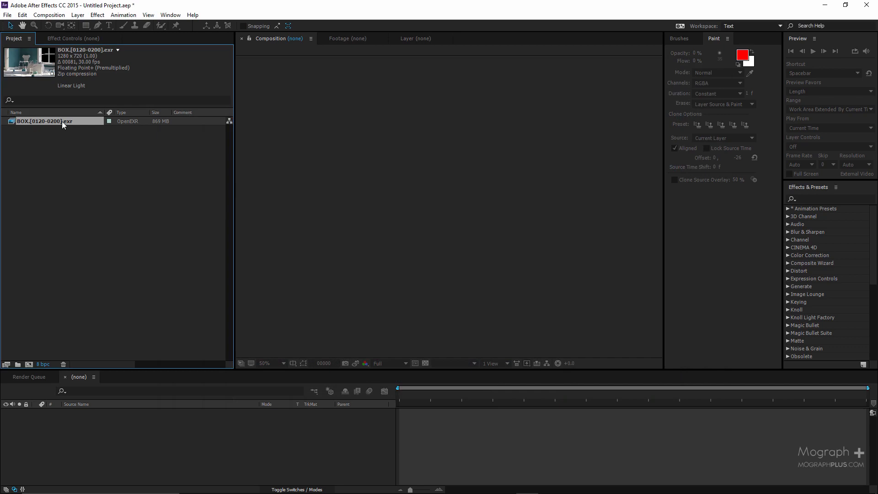
pyautogui.moveTo(62, 122); pyautogui.dragTo(436, 170)
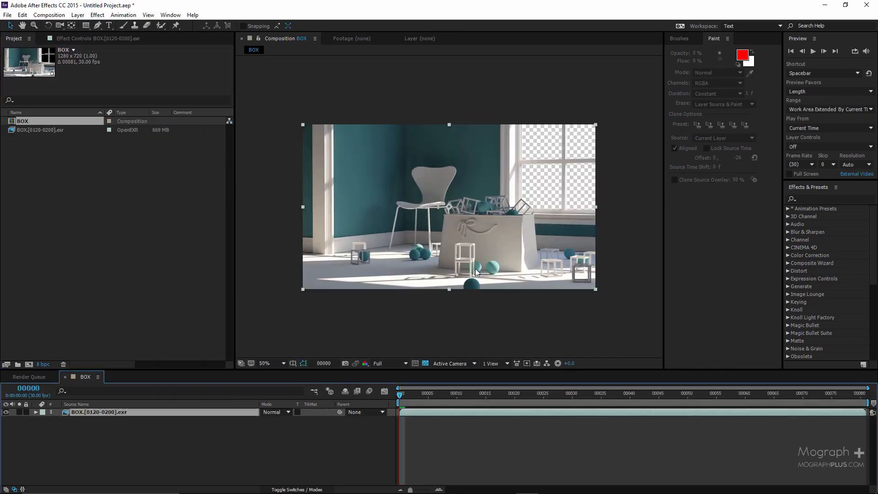
pyautogui.hotkey('shift', '/')
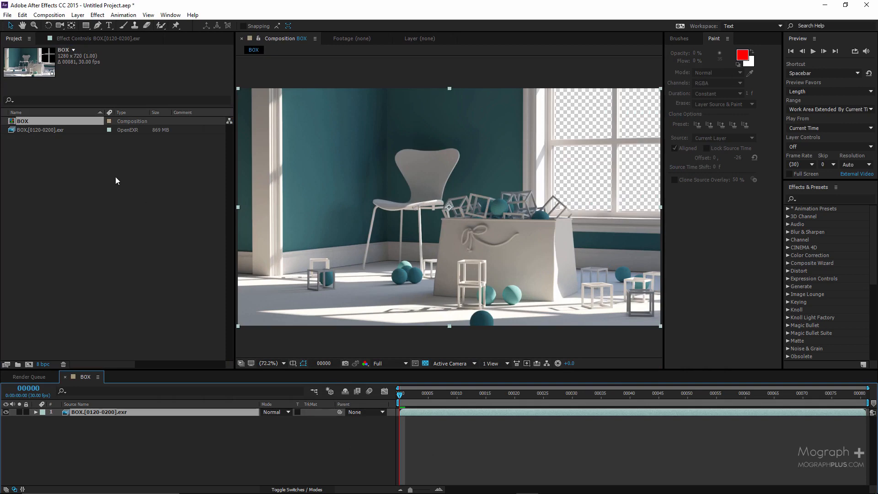
# - Set the project colour depth to 16 bits per channel with a linearized sRGB IEC61966-2.1 working space
pyautogui.click(42, 363)
pyautogui.click(190, 170)
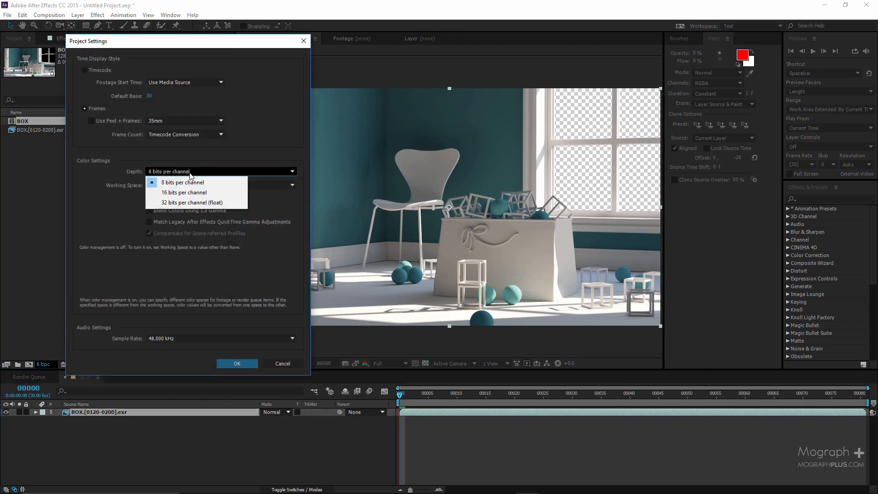
pyautogui.click(195, 189)
pyautogui.click(195, 184)
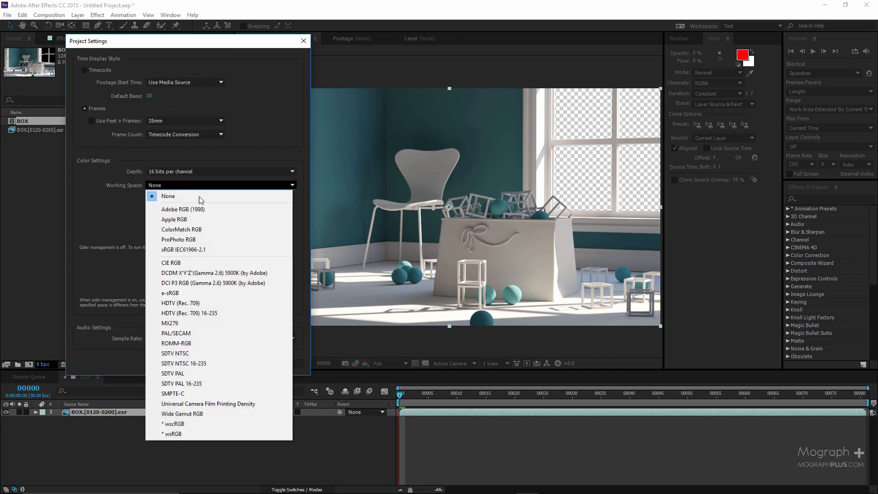
pyautogui.click(216, 249)
pyautogui.click(189, 200)
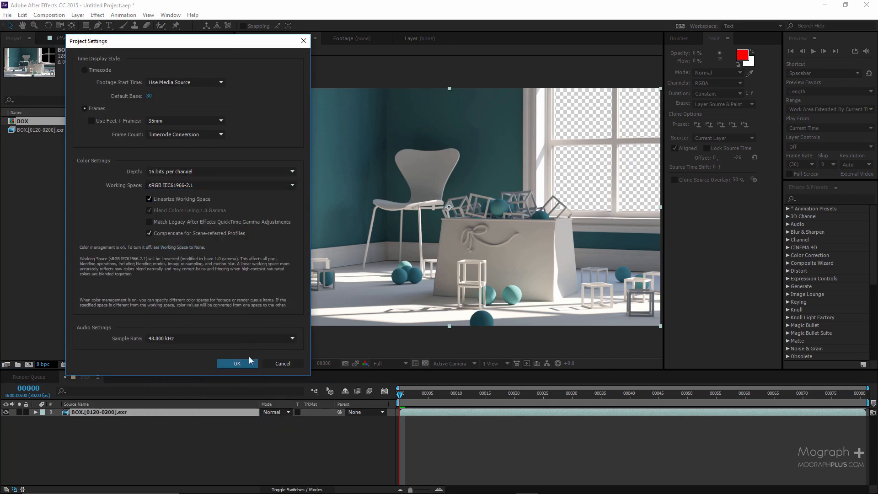
pyautogui.click(243, 367)
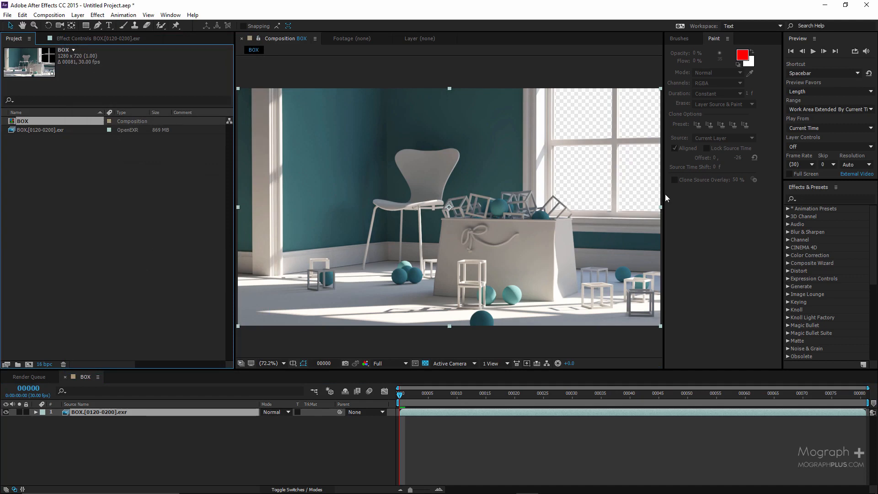
# - Widen the composition viewer and interpret the BOX EXR footage with its alpha set to Ignore
pyautogui.moveTo(665, 196); pyautogui.dragTo(751, 203)
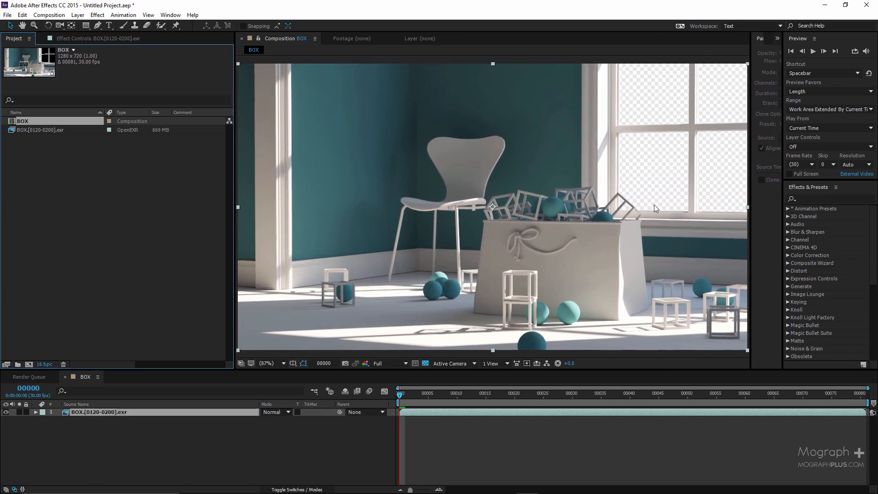
pyautogui.rightClick(37, 130)
pyautogui.moveTo(115, 191)
pyautogui.click(216, 191)
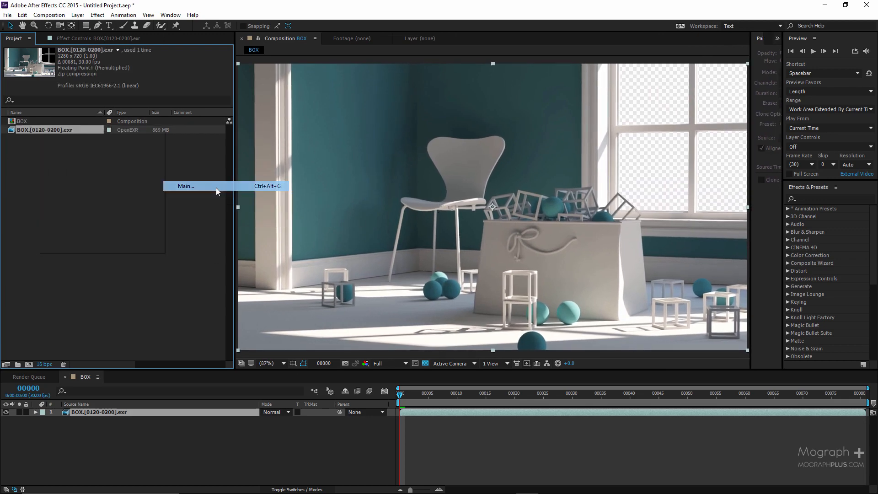
pyautogui.click(298, 107)
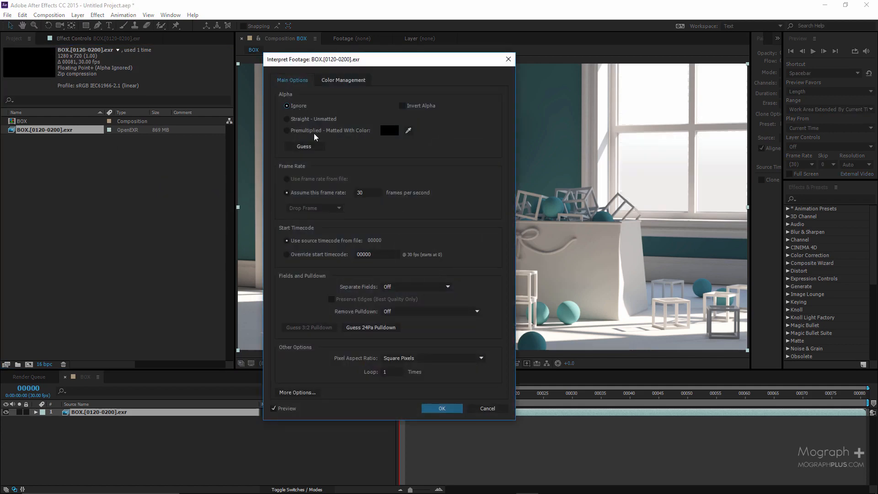
pyautogui.click(447, 408)
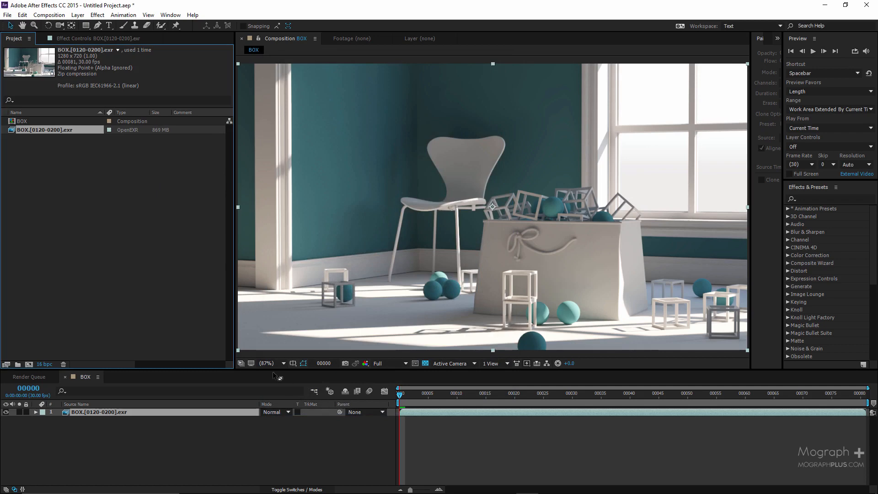
# - Enlarge the composition viewer vertically and play back the BOX animation as a preview
pyautogui.moveTo(284, 374); pyautogui.dragTo(281, 394)
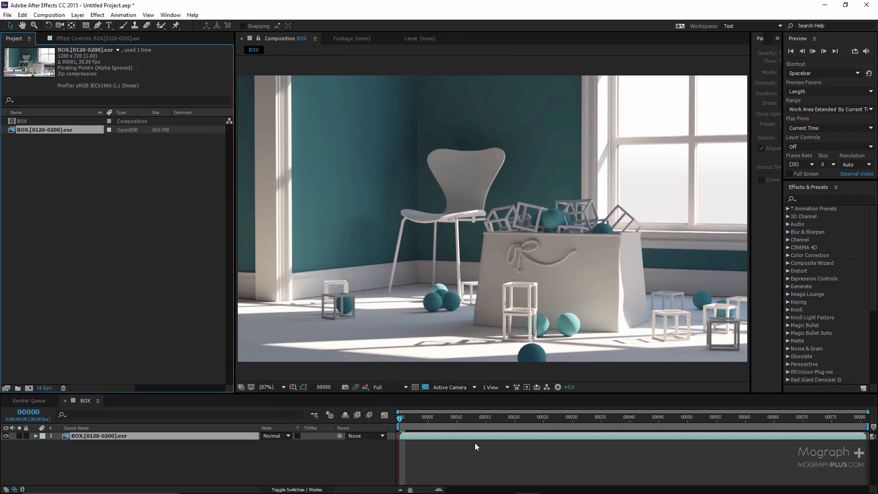
pyautogui.press('space')
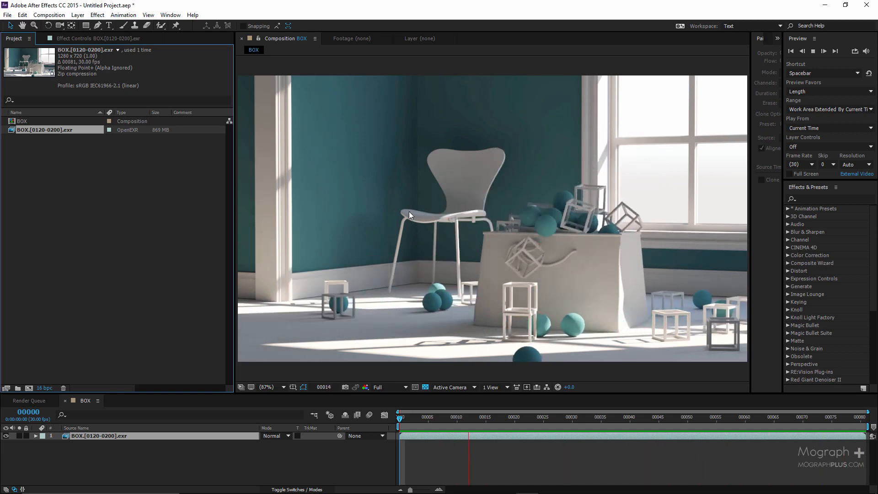
pyautogui.press('space')
# - Examine the wall, corner and chair areas of the rendered frame up close for image quality, ending with the whole frame deselected and fitted
pyautogui.press('/')
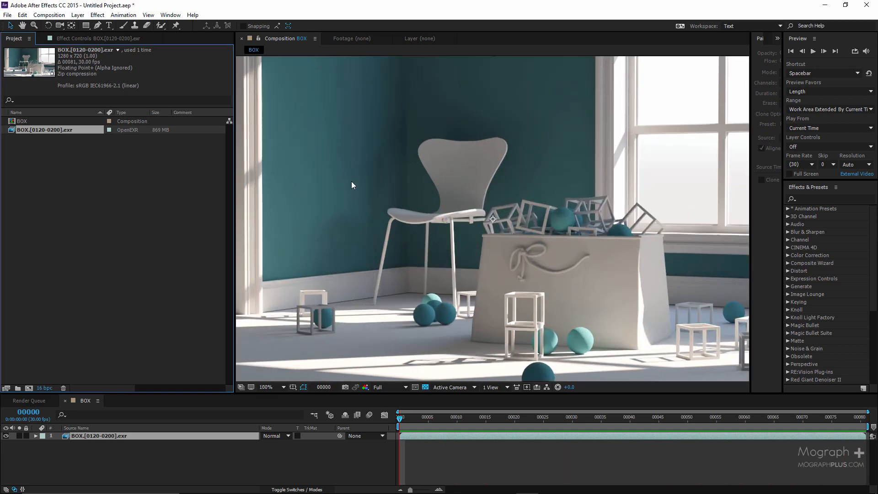
pyautogui.scroll(2, 352, 174)
pyautogui.scroll(-1, 352, 174)
pyautogui.scroll(1, 352, 174)
pyautogui.scroll(-2, 351, 173)
pyautogui.moveTo(350, 174); pyautogui.dragTo(390, 198, button='middle')
pyautogui.scroll(1, 330, 166)
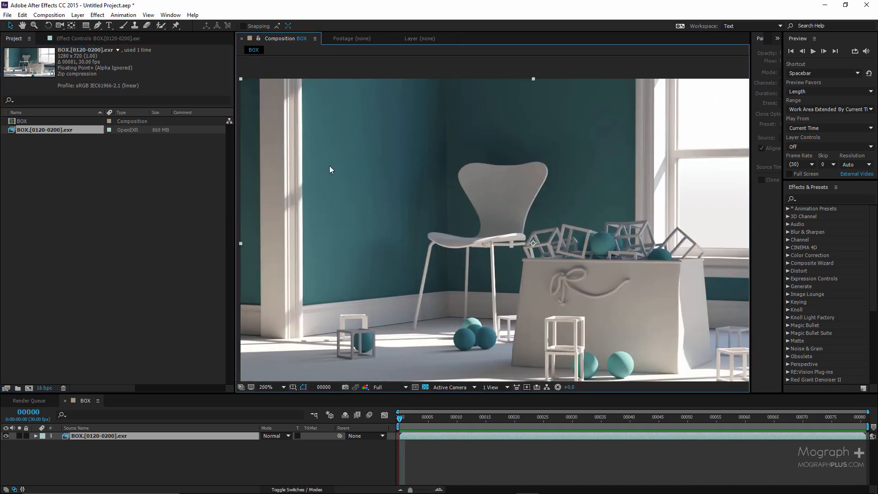
pyautogui.scroll(3, 330, 168)
pyautogui.scroll(-1, 320, 173)
pyautogui.moveTo(319, 172); pyautogui.dragTo(616, 239, button='middle')
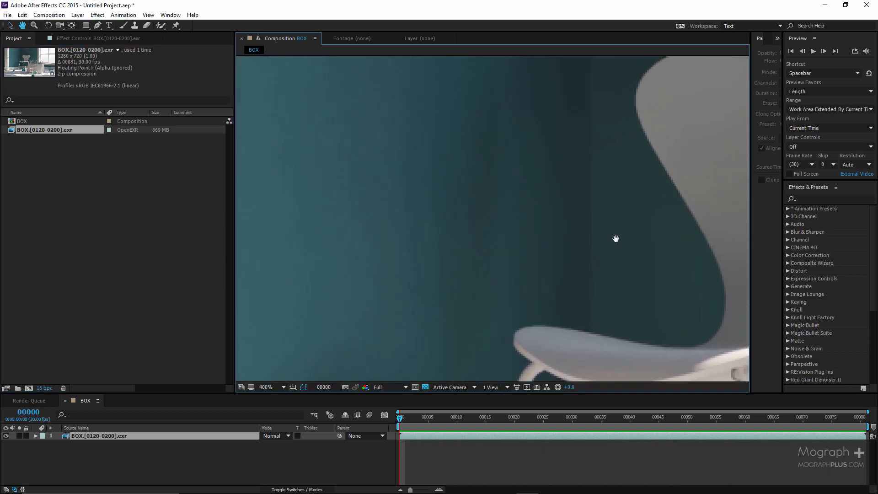
pyautogui.scroll(-1, 411, 149)
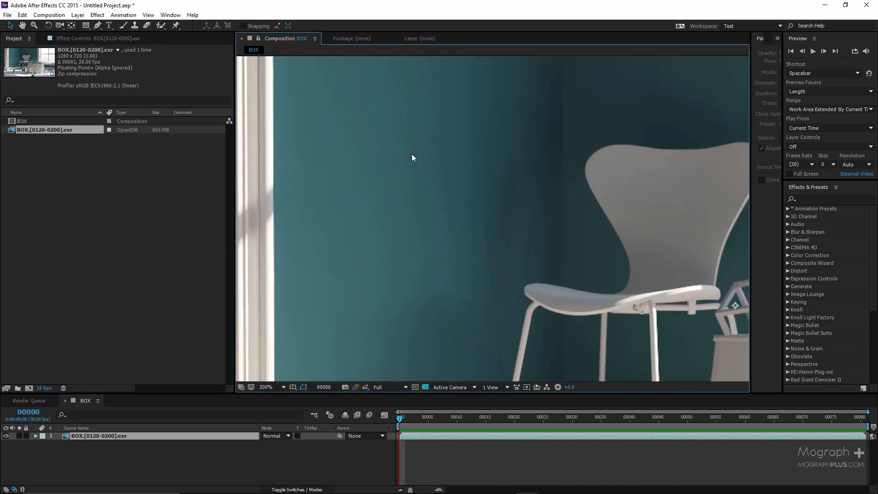
pyautogui.scroll(-1, 413, 156)
pyautogui.moveTo(465, 208); pyautogui.dragTo(421, 149, button='middle')
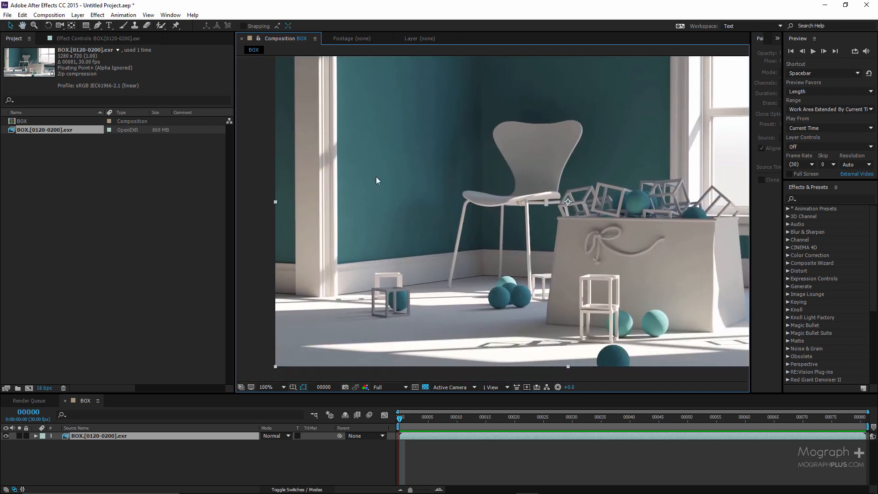
pyautogui.scroll(-1, 475, 190)
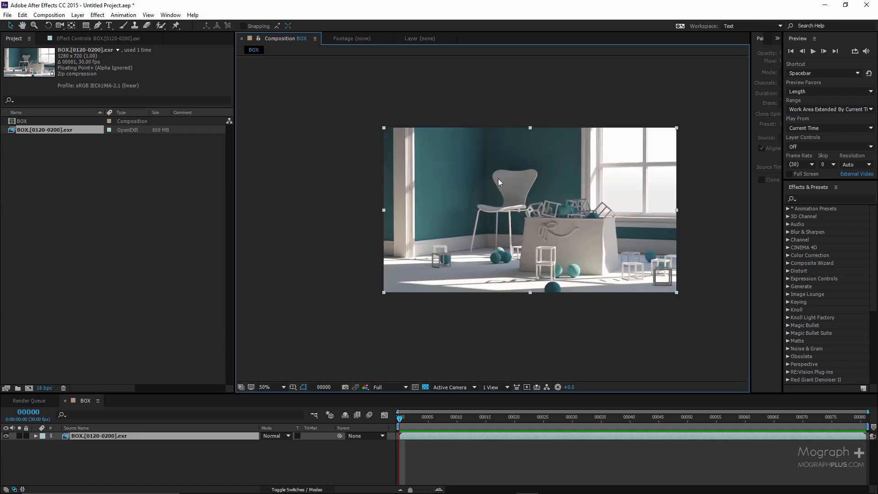
pyautogui.click(336, 337)
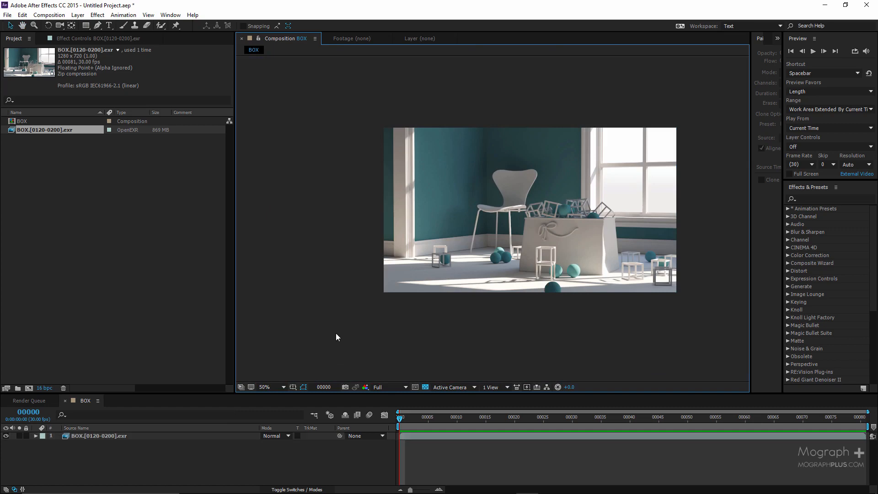
pyautogui.hotkey('shift', '/')
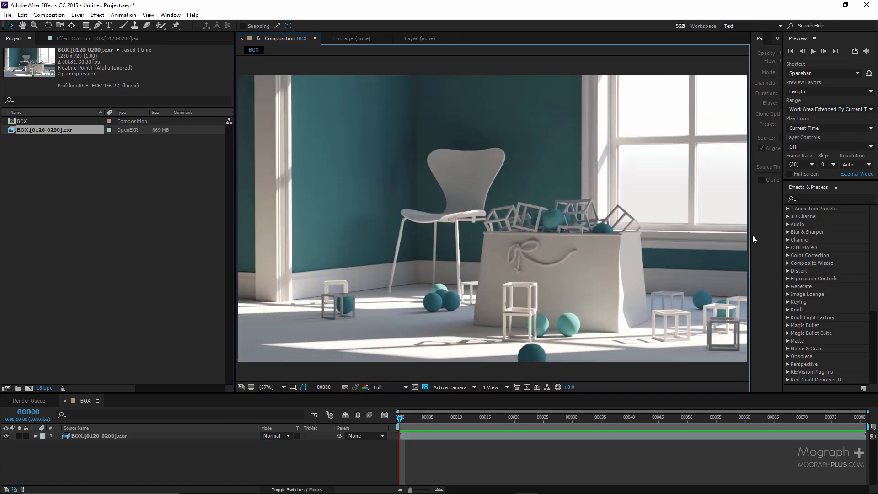
# - Search the effects for "extra" and apply the EXtractoR effect to the BOX EXR layer
pyautogui.click(839, 198)
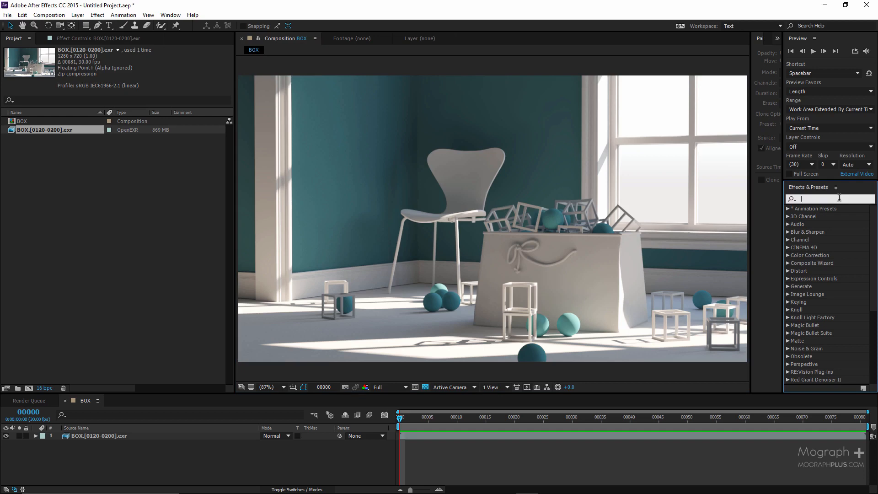
pyautogui.write('extra')
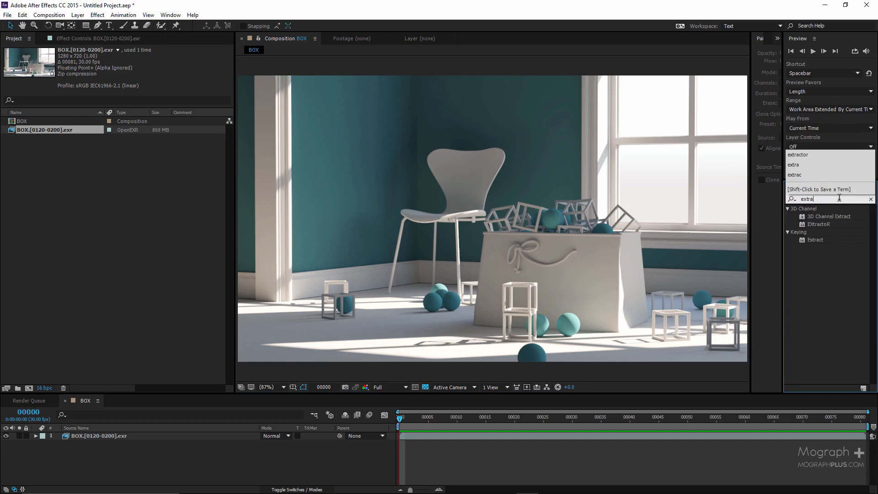
pyautogui.click(803, 225)
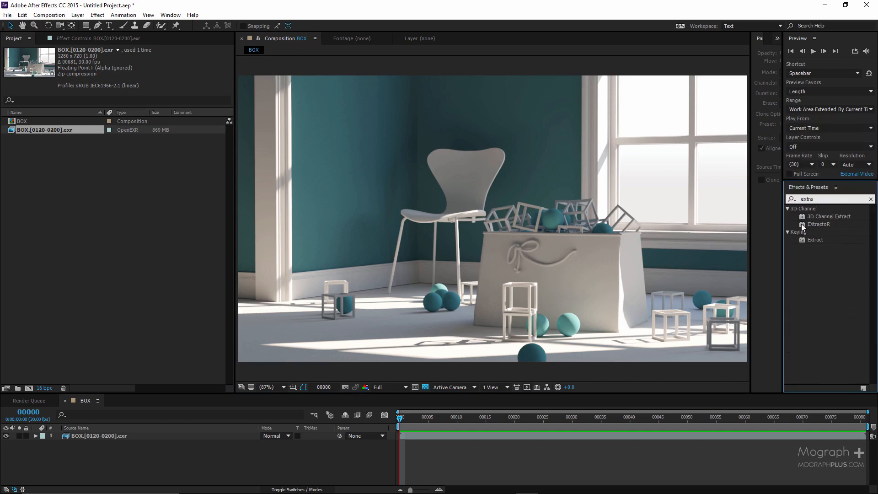
pyautogui.click(803, 225)
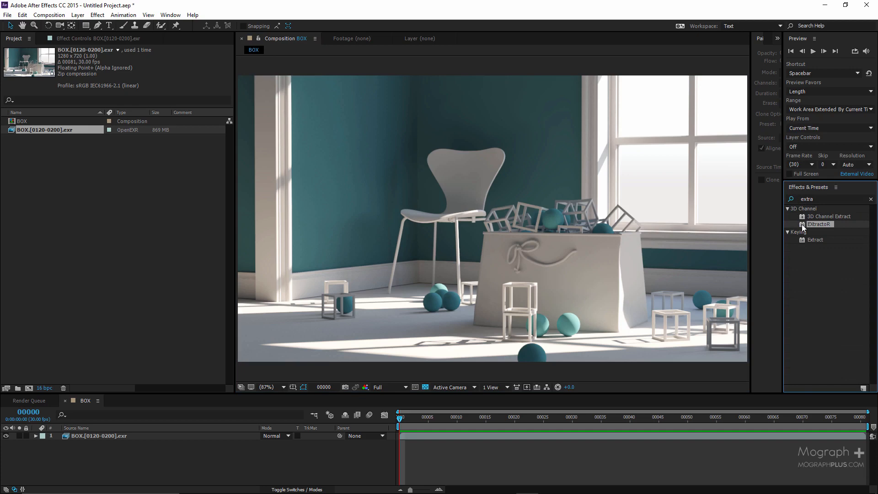
pyautogui.click(179, 437)
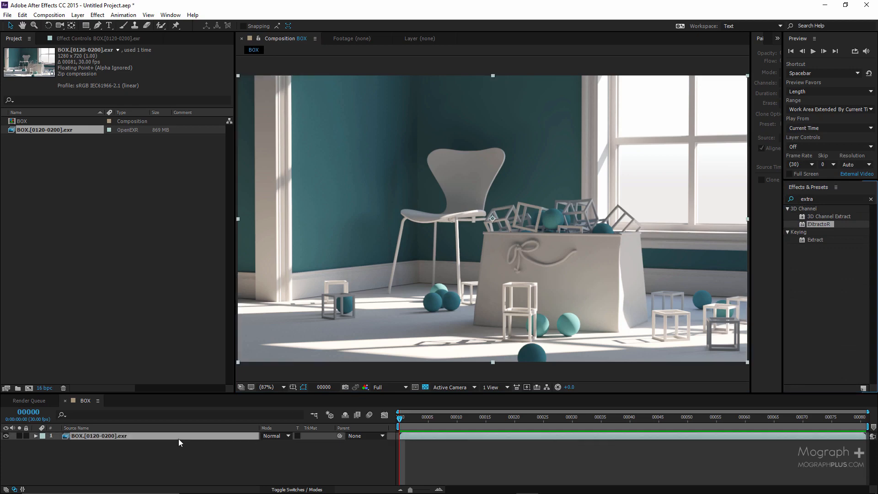
pyautogui.click(805, 225)
pyautogui.moveTo(531, 229); pyautogui.dragTo(526, 229)
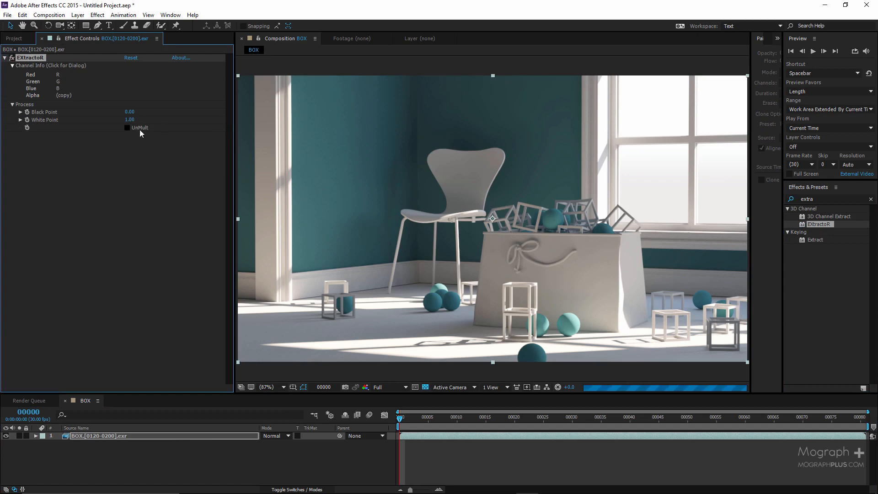
# - Set the EXtractoR effect's channel source to the VRayDenoiser layer
pyautogui.click(163, 86)
pyautogui.click(443, 226)
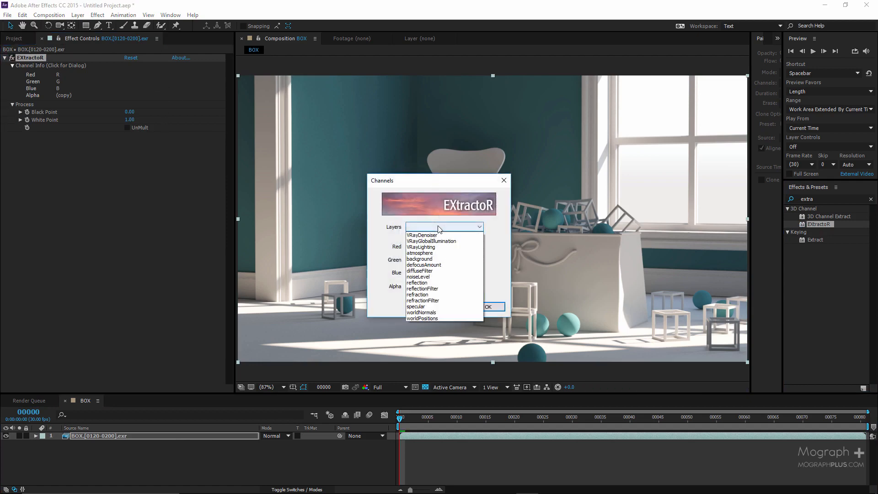
pyautogui.click(452, 234)
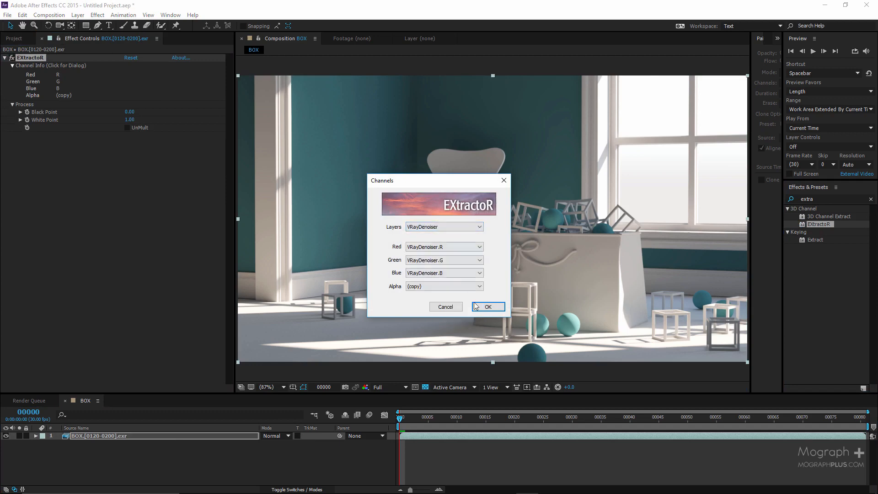
pyautogui.click(482, 304)
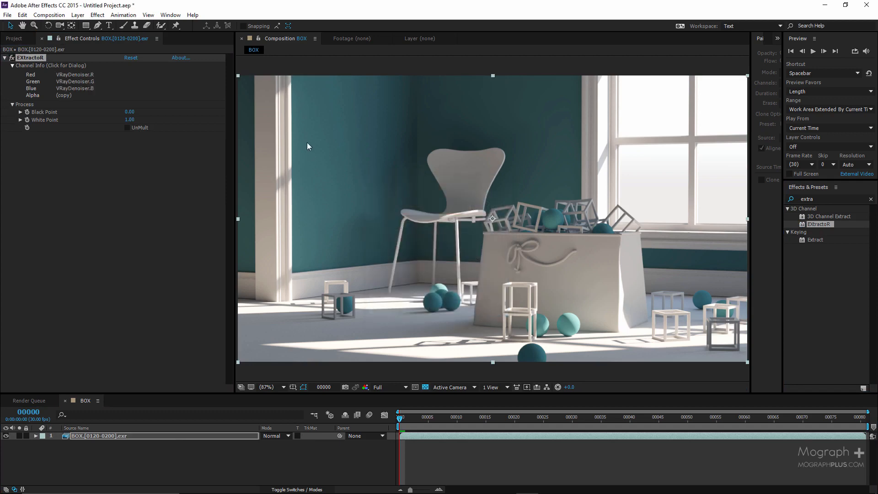
# - Inspect the denoised frame around the chair, then maximize the composition viewer, centre the frame at 100% and preview the animation
pyautogui.scroll(3, 340, 130)
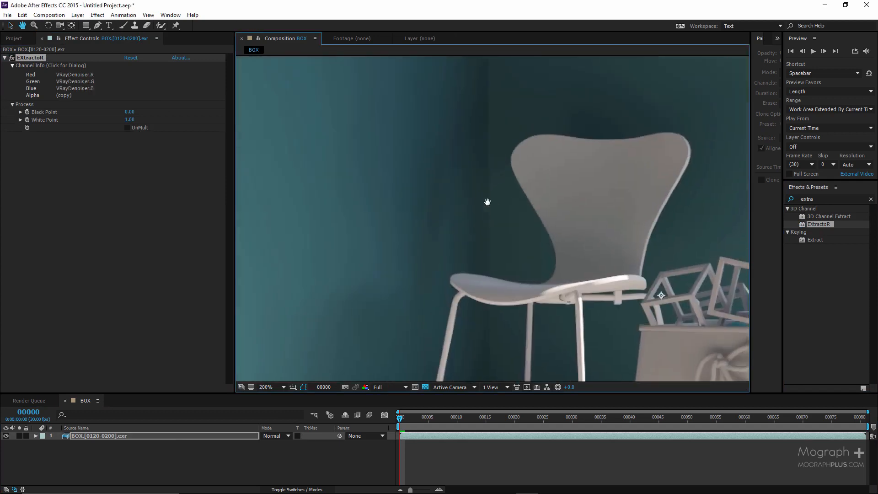
pyautogui.scroll(-4, 428, 148)
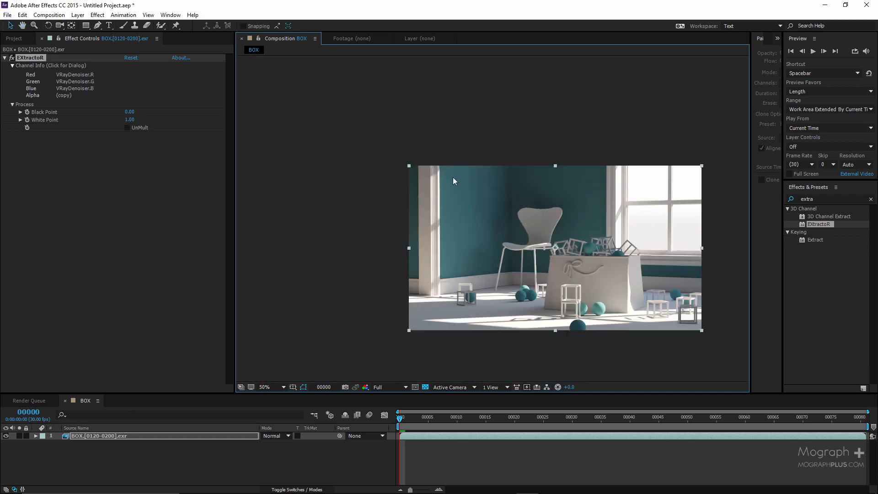
pyautogui.press('`')
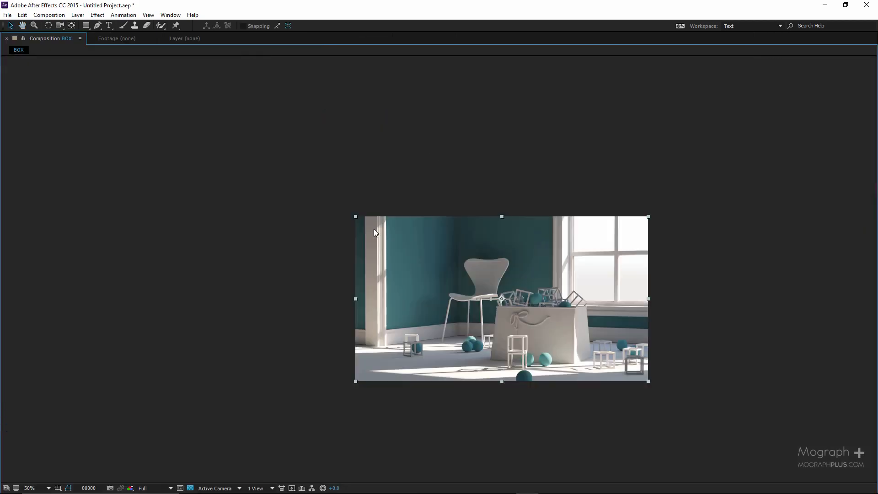
pyautogui.scroll(1, 377, 226)
pyautogui.moveTo(236, 216); pyautogui.dragTo(116, 157, button='middle')
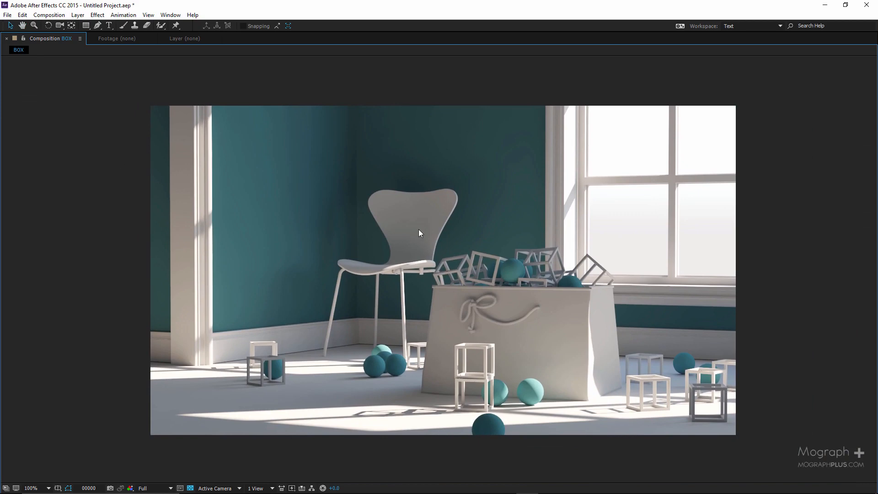
pyautogui.press('space')
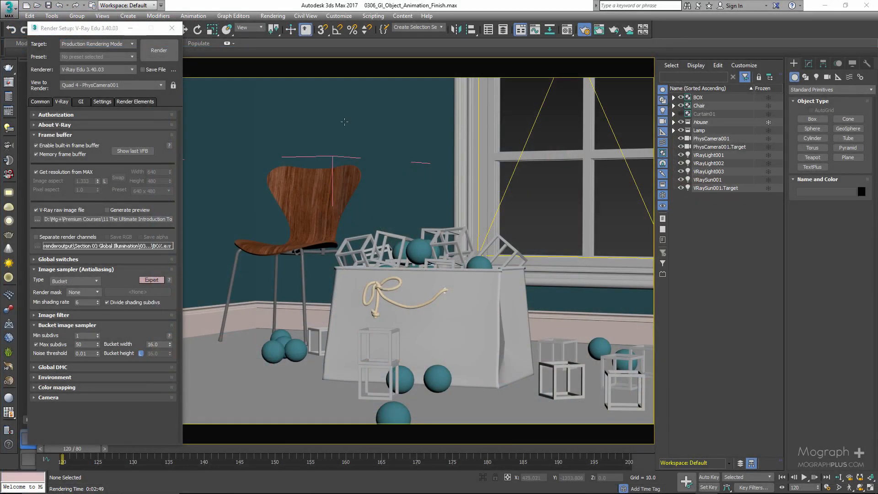
# - In 3ds Max, open the RAM Player and browse for channel A's file in the Final Render folder of 0306_GI_Object_Animation
pyautogui.click(273, 16)
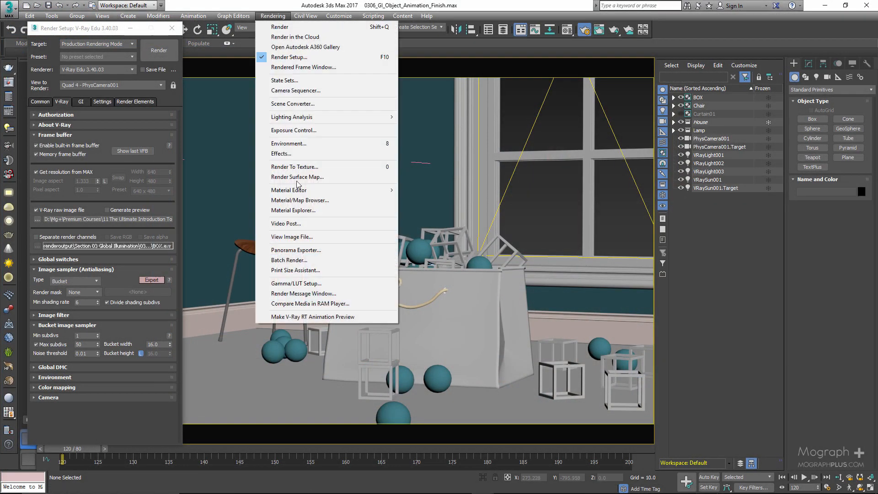
pyautogui.click(326, 304)
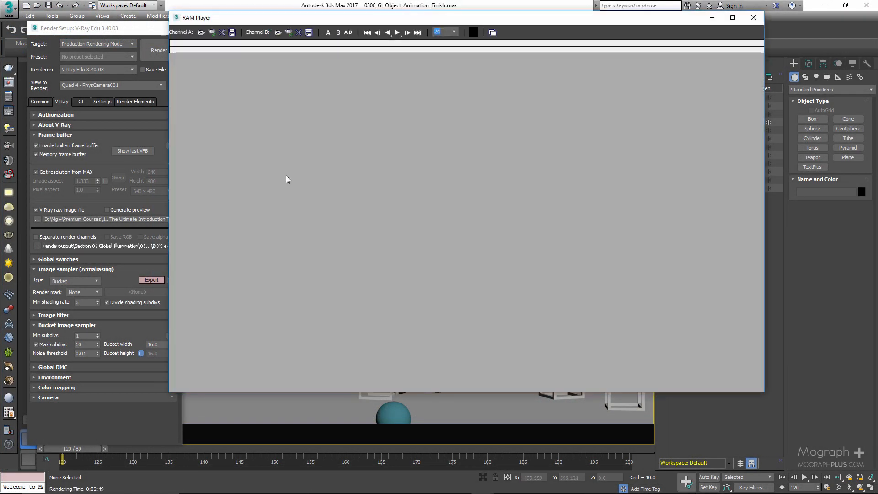
pyautogui.click(200, 32)
pyautogui.doubleClick(273, 95)
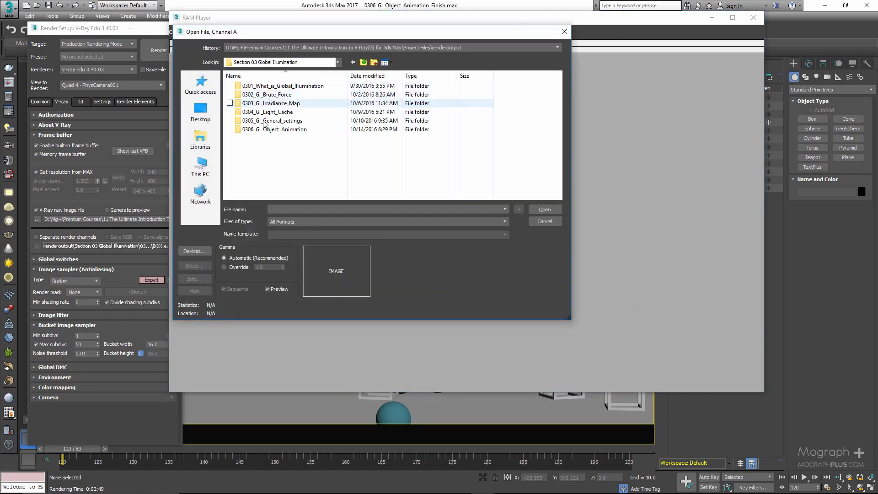
pyautogui.doubleClick(266, 129)
pyautogui.click(269, 103)
pyautogui.doubleClick(257, 86)
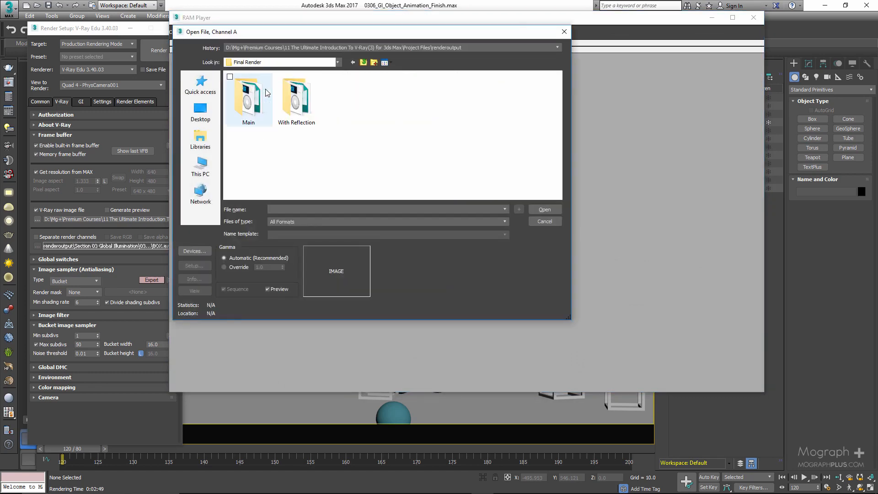
# - Load the BOX.0120.exr image sequence from the Main folder into channel A, accepting the default file list and player settings
pyautogui.doubleClick(247, 93)
pyautogui.click(246, 91)
pyautogui.doubleClick(245, 91)
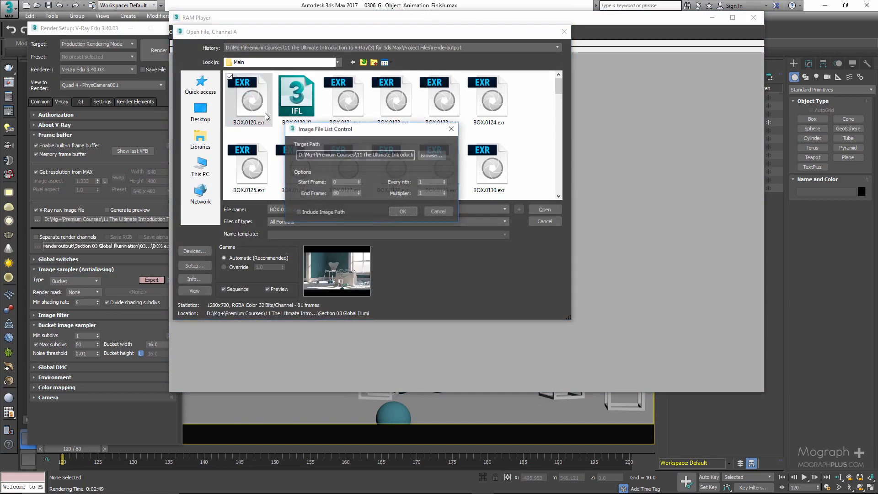
pyautogui.click(399, 212)
pyautogui.click(476, 251)
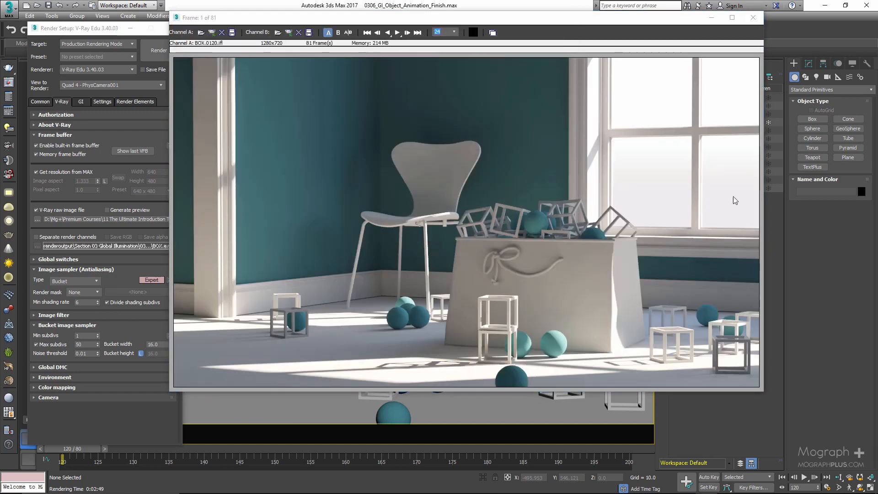
# - Play the loaded sequence at 24 fps with the RAM Player maximized, then stop it and exit the player
pyautogui.click(454, 32)
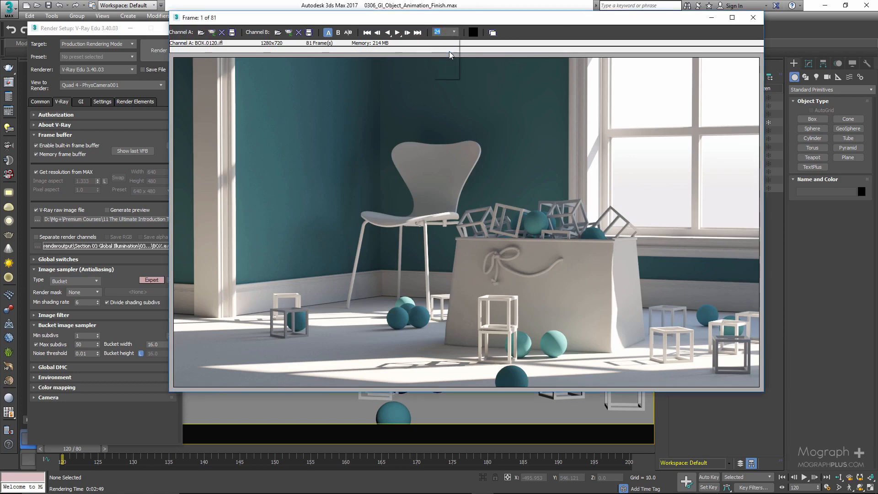
pyautogui.click(398, 33)
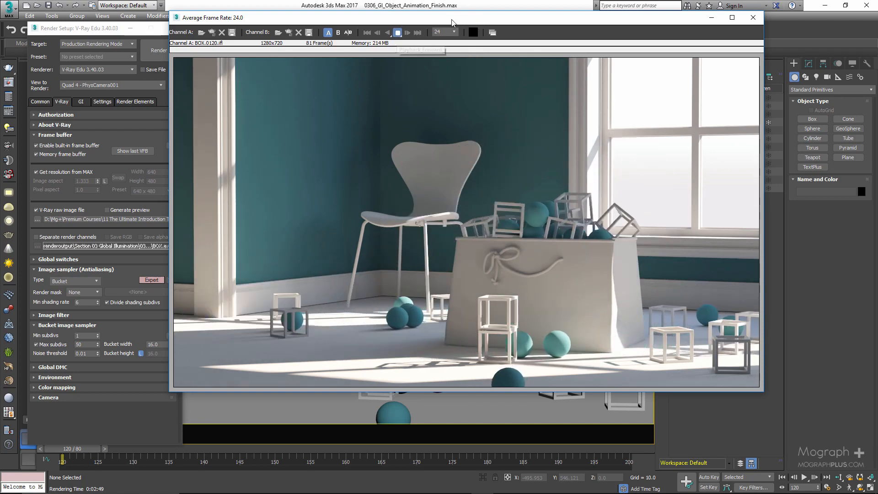
pyautogui.doubleClick(421, 17)
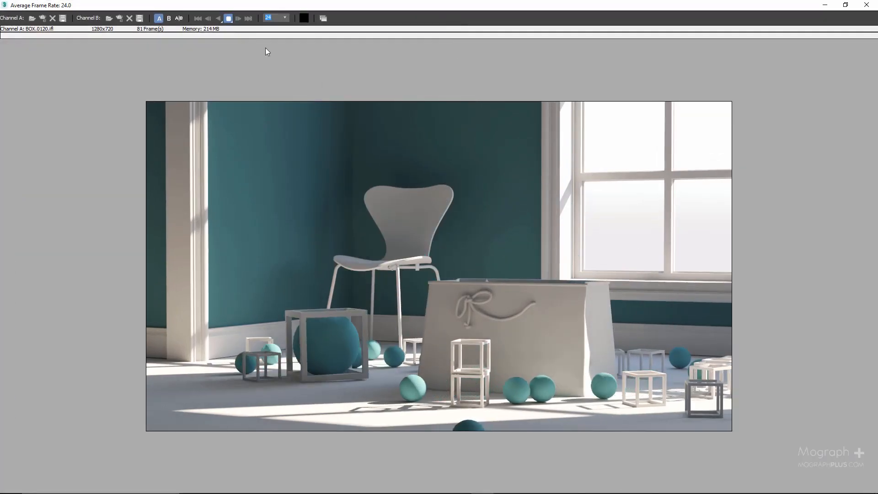
pyautogui.click(231, 18)
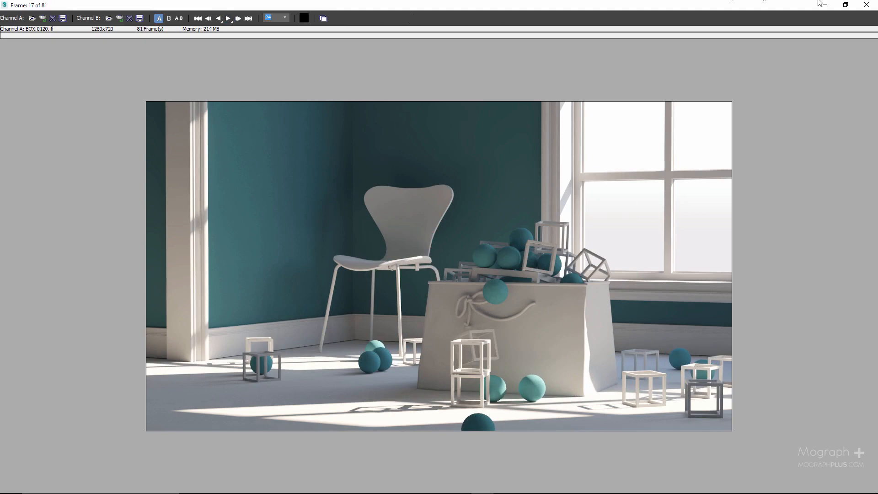
pyautogui.click(864, 5)
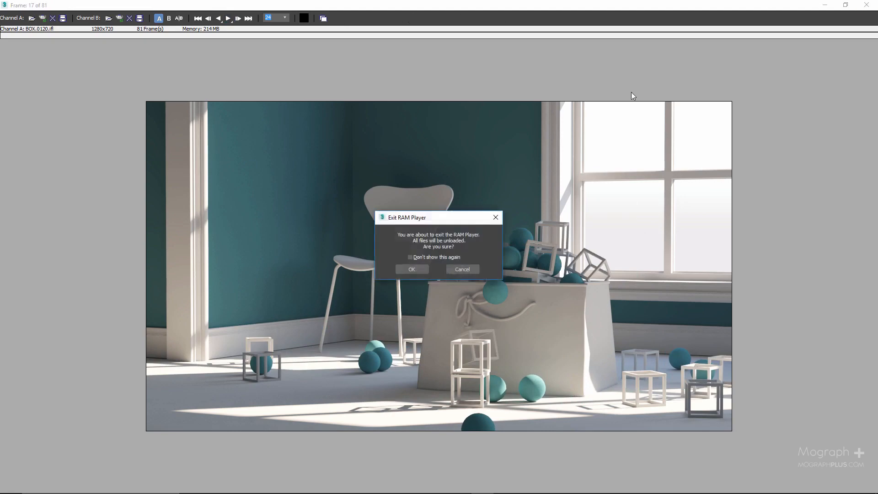
pyautogui.click(412, 270)
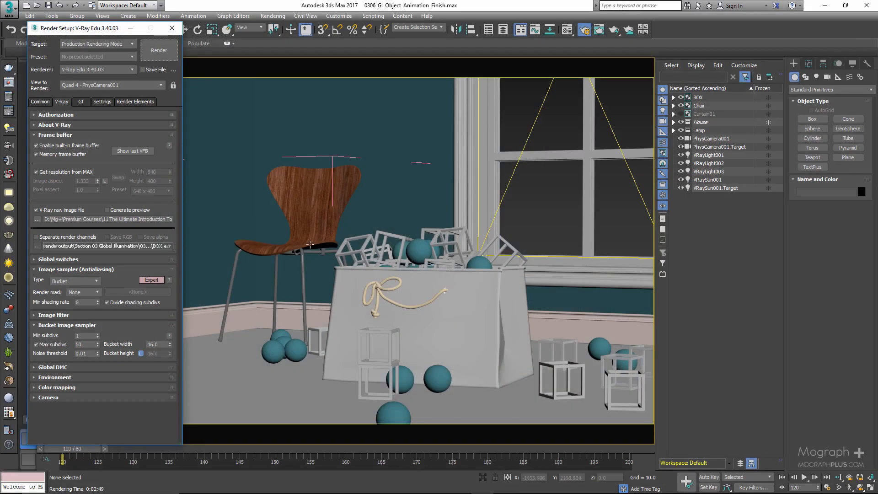
# - Open the V-Ray frame buffer with its render history shown and clear the current image
pyautogui.click(13, 81)
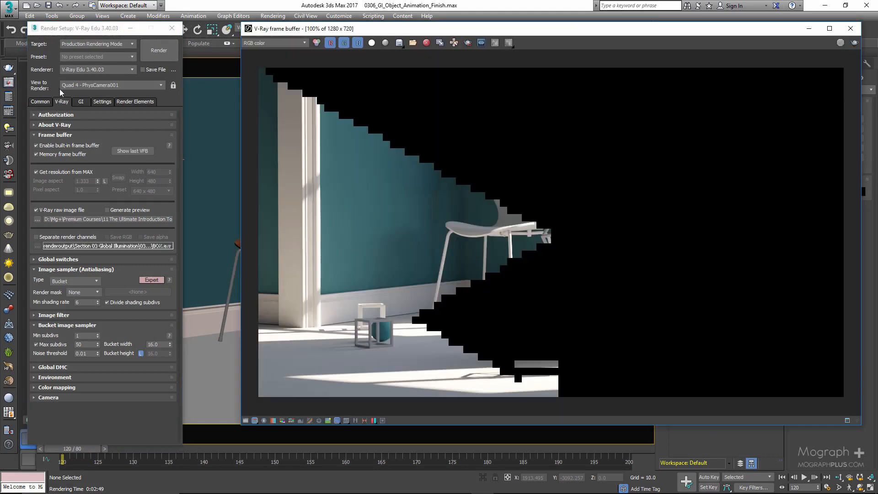
pyautogui.click(356, 421)
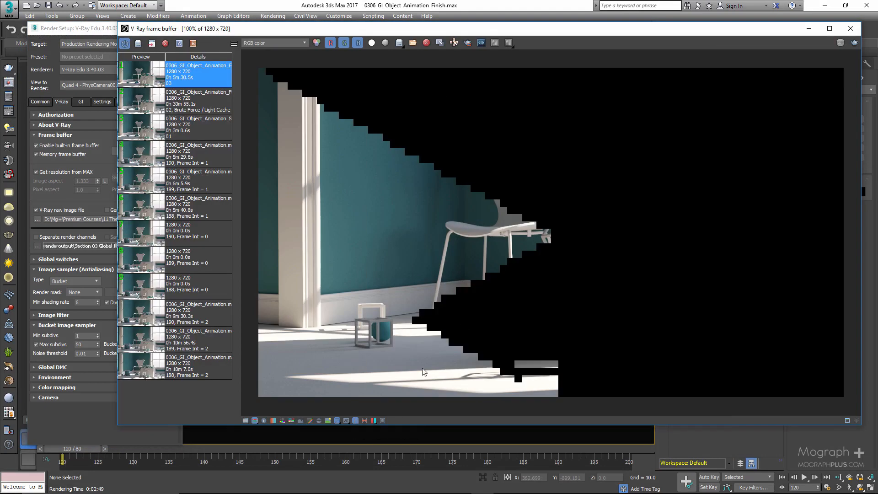
pyautogui.click(426, 43)
pyautogui.click(441, 281)
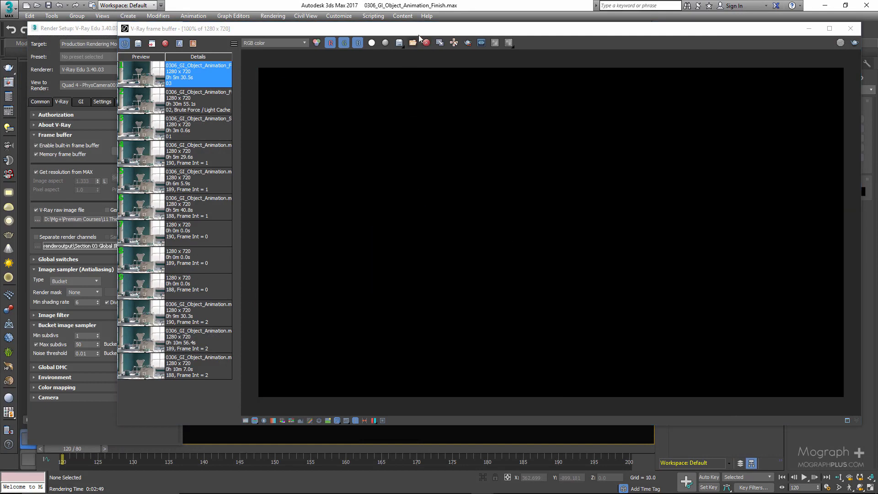
# - Arrange the frame buffer beside the Render Setup window and show the irradiance map's Interp. frames setting
pyautogui.moveTo(418, 35); pyautogui.dragTo(458, 40)
pyautogui.moveTo(81, 33); pyautogui.dragTo(51, 29)
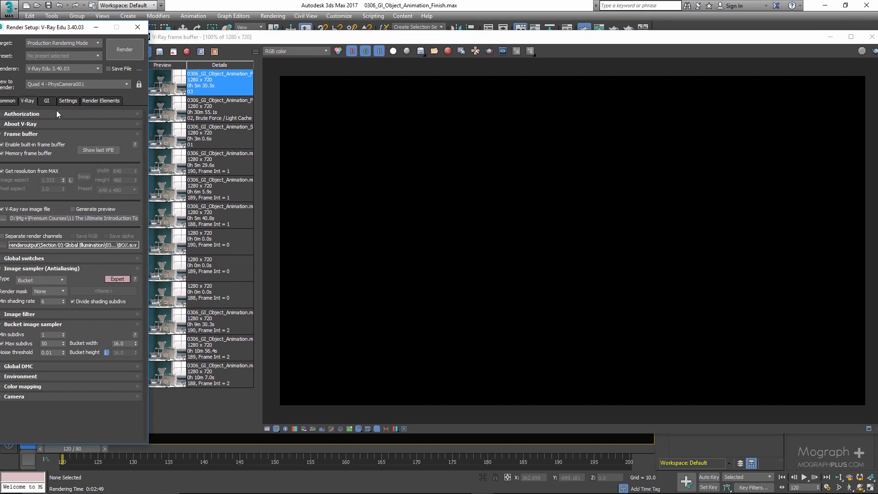
pyautogui.click(47, 100)
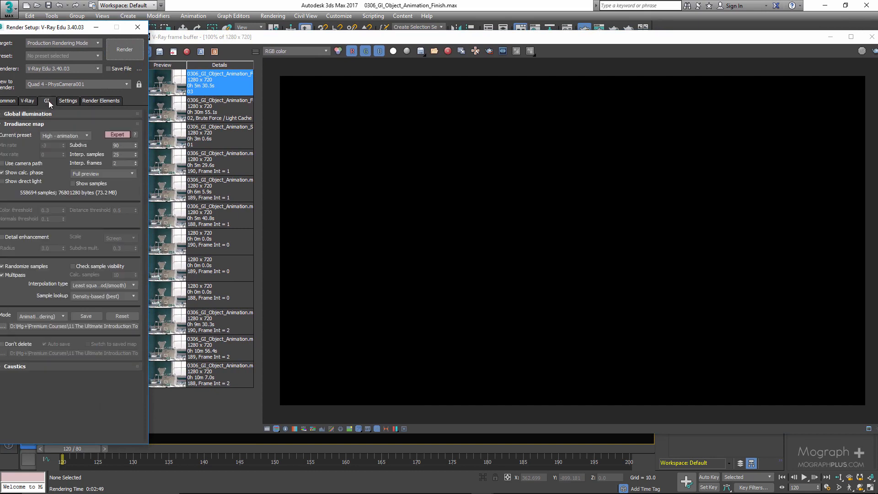
pyautogui.click(121, 164)
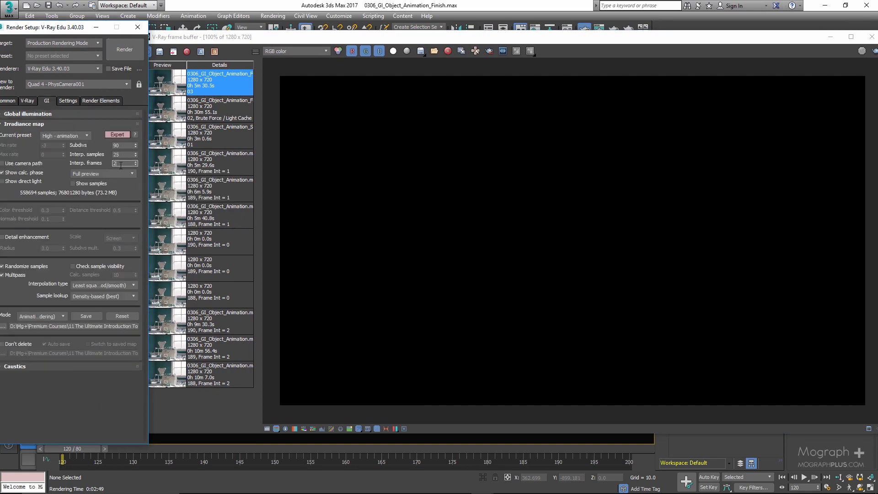
# - Display the frame 188, Frame Int = 0 render from the history and mark a region around the large caged sphere
pyautogui.click(231, 303)
pyautogui.keyDown('shift'); pyautogui.click(228, 245); pyautogui.keyUp('shift')
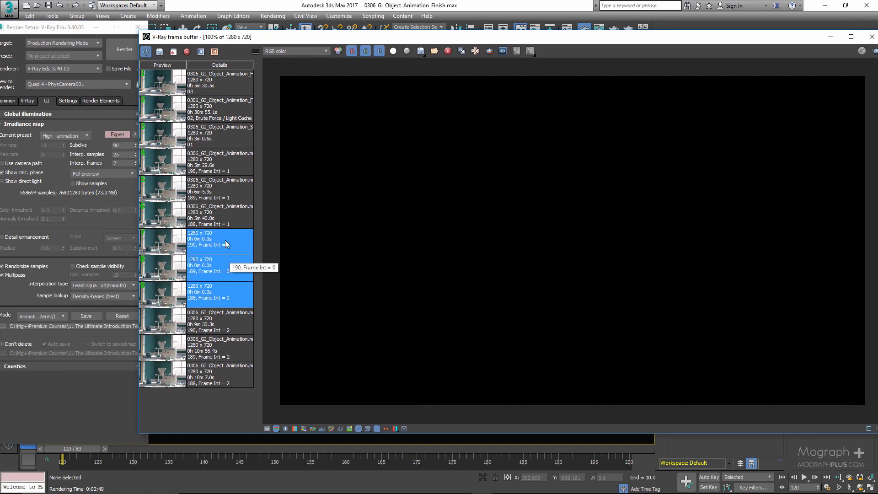
pyautogui.click(198, 290)
pyautogui.doubleClick(166, 300)
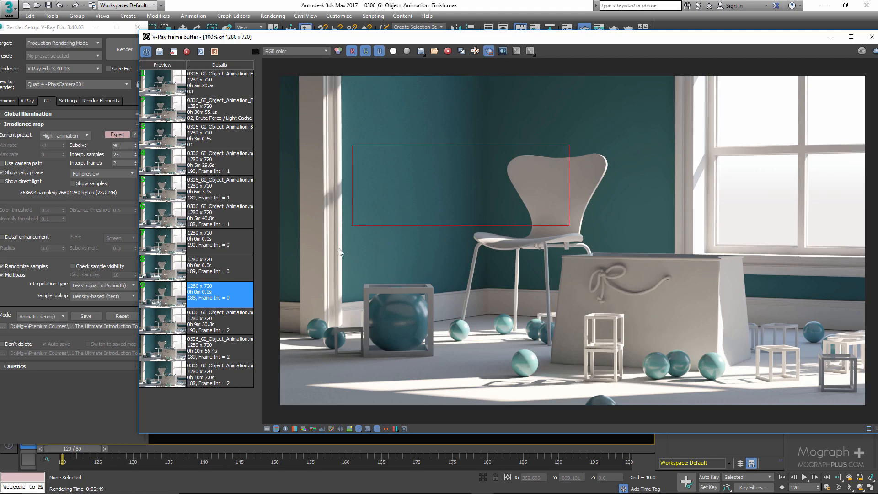
pyautogui.moveTo(462, 394); pyautogui.dragTo(443, 406)
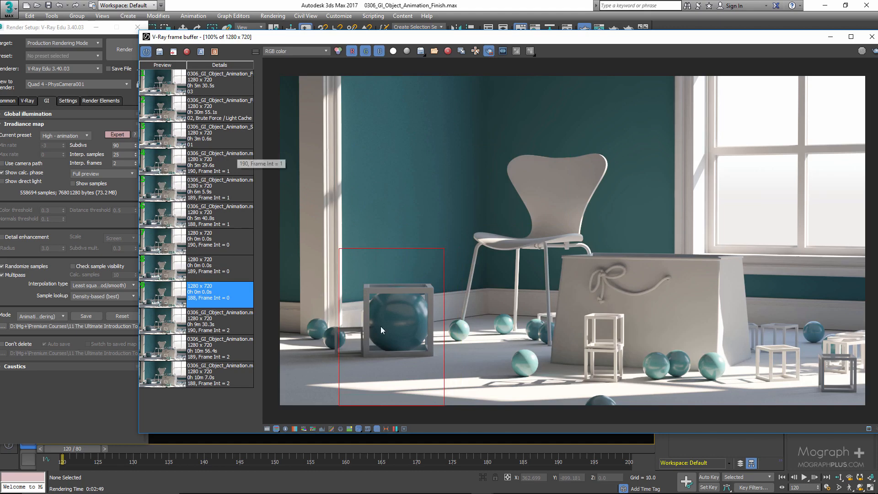
# - Move the timeline to frame 188 and shift the frame buffer window slightly upward
pyautogui.click(492, 449)
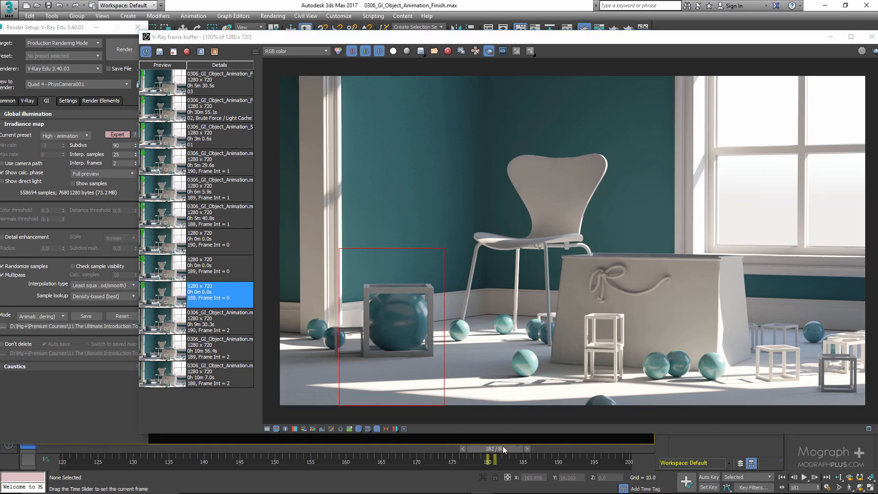
pyautogui.moveTo(520, 450); pyautogui.dragTo(541, 443)
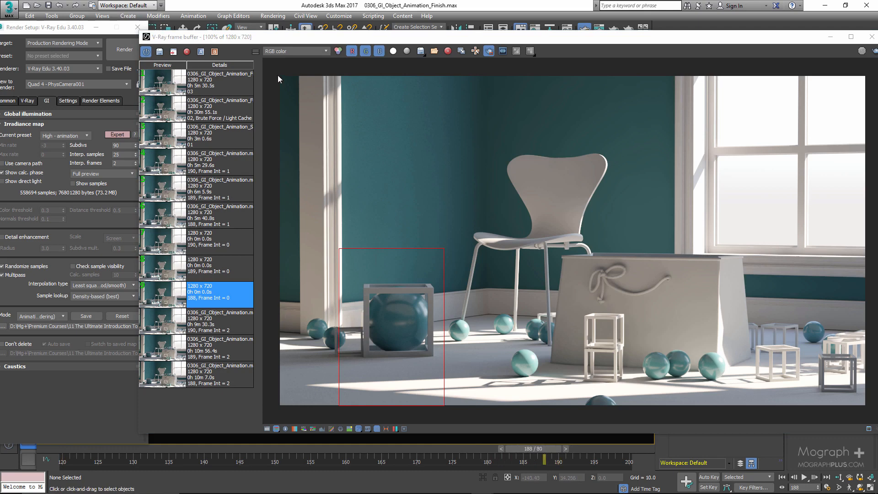
pyautogui.moveTo(291, 38); pyautogui.dragTo(292, 35)
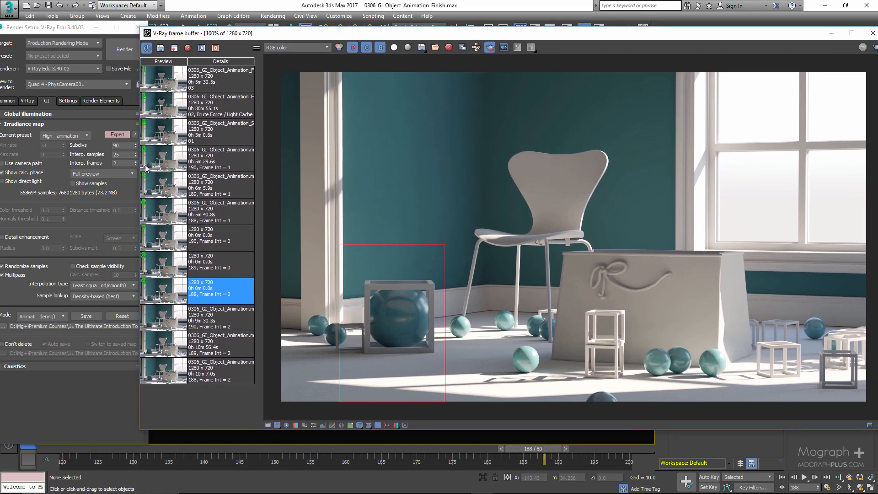
# - Compare the caged sphere up close across the Frame Int = 0 history renders of frames 188, 189 and 190
pyautogui.scroll(1, 356, 288)
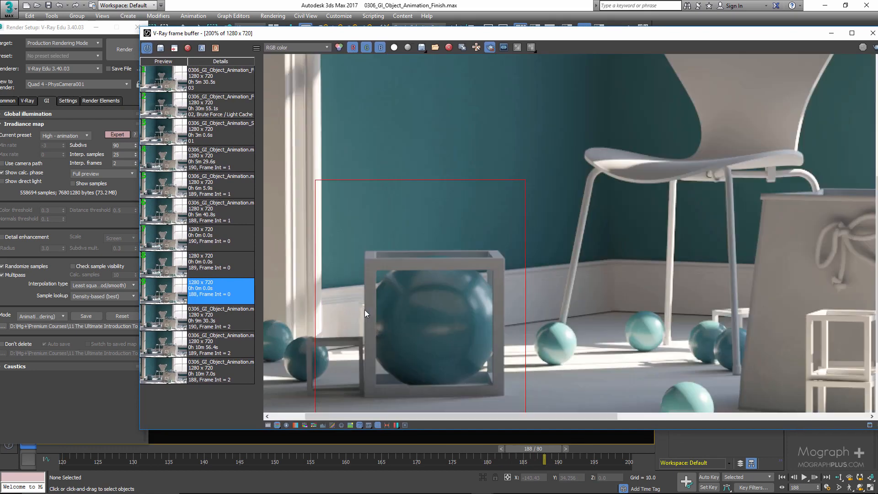
pyautogui.click(174, 262)
pyautogui.click(173, 242)
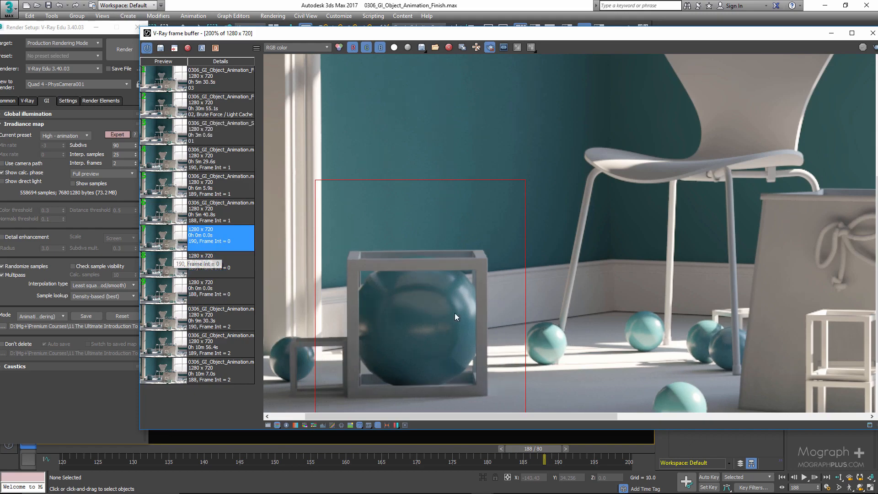
pyautogui.scroll(2, 430, 325)
pyautogui.scroll(-1, 419, 323)
pyautogui.moveTo(419, 322); pyautogui.dragTo(505, 259, button='middle')
pyautogui.click(174, 294)
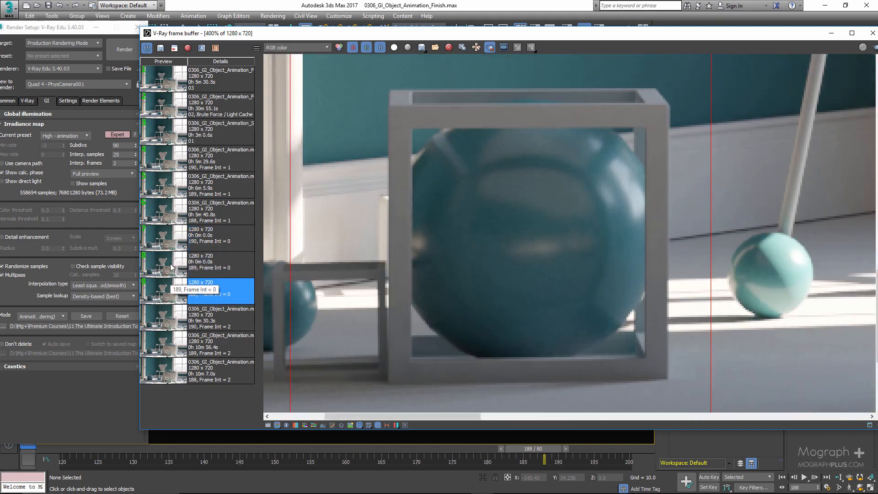
# - Cycle repeatedly through the Frame Int = 0 renders of frames 188, 189 and 190 to check the caged sphere for flicker
pyautogui.doubleClick(170, 268)
pyautogui.doubleClick(169, 245)
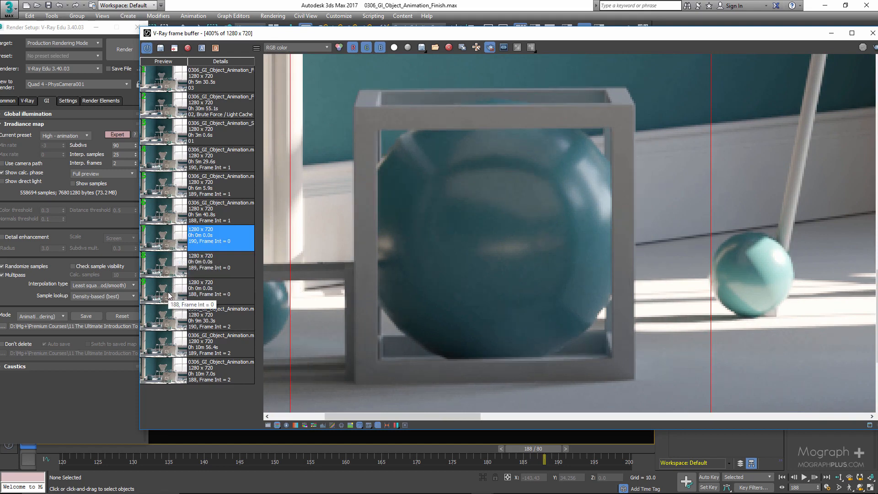
pyautogui.doubleClick(168, 294)
pyautogui.doubleClick(170, 268)
pyautogui.doubleClick(172, 246)
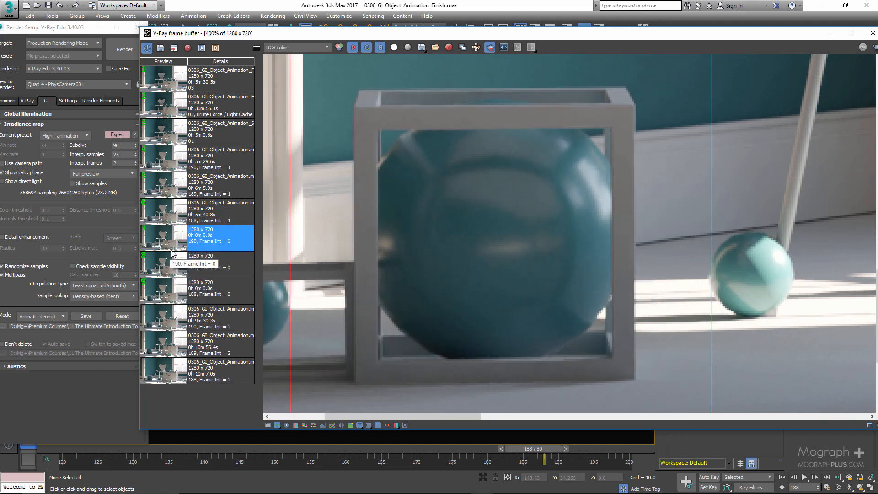
pyautogui.doubleClick(174, 292)
pyautogui.doubleClick(172, 268)
pyautogui.doubleClick(172, 246)
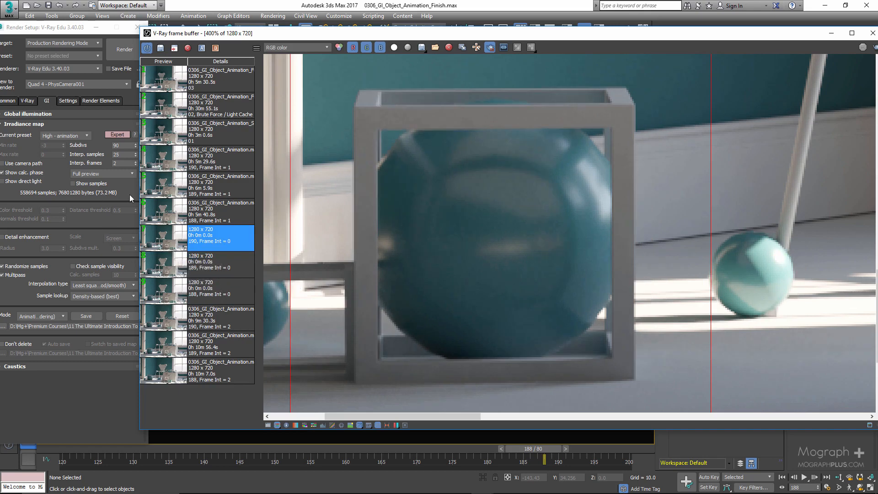
# - Compare the caged sphere across the Frame Int = 1 history renders of frames 188, 189 and 190
pyautogui.doubleClick(170, 223)
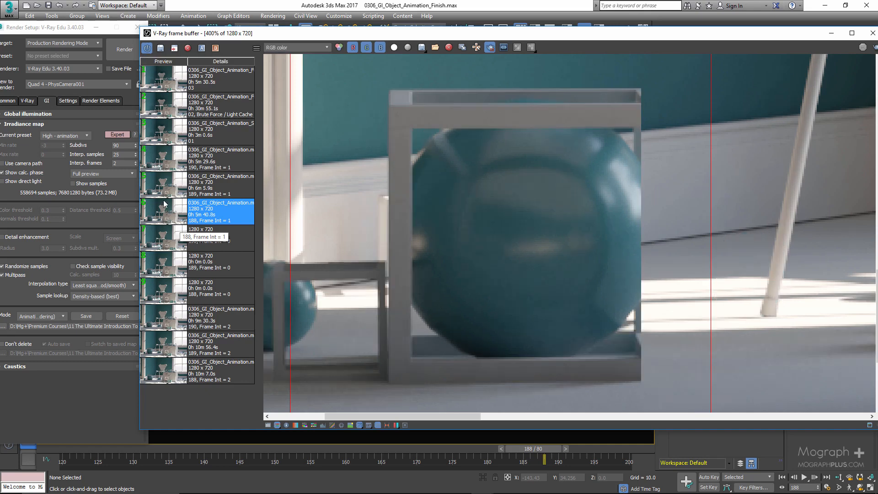
pyautogui.doubleClick(164, 178)
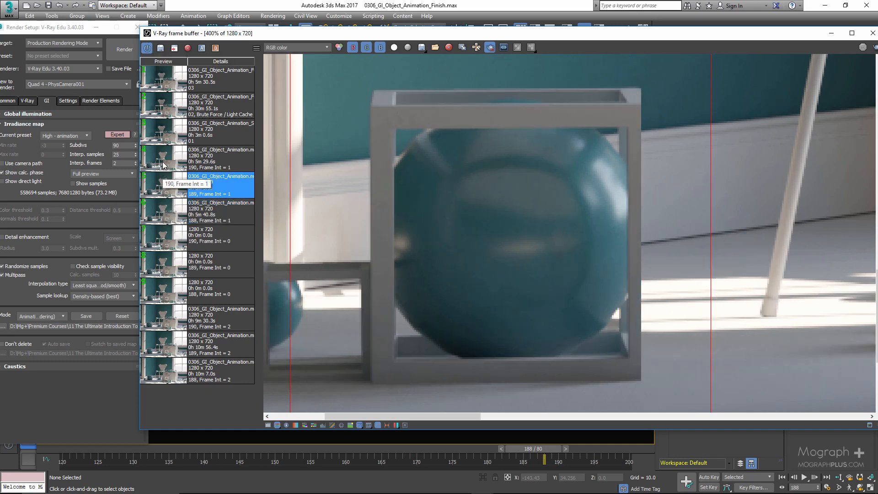
pyautogui.doubleClick(166, 214)
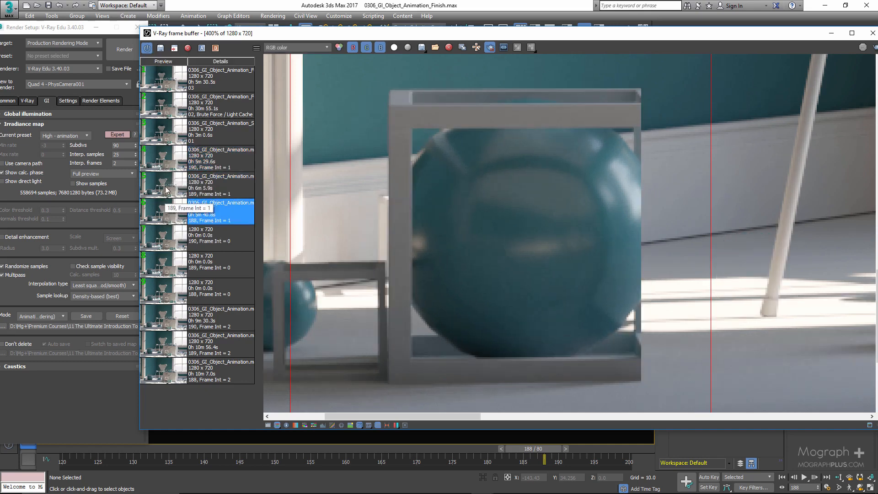
pyautogui.doubleClick(167, 185)
pyautogui.doubleClick(171, 164)
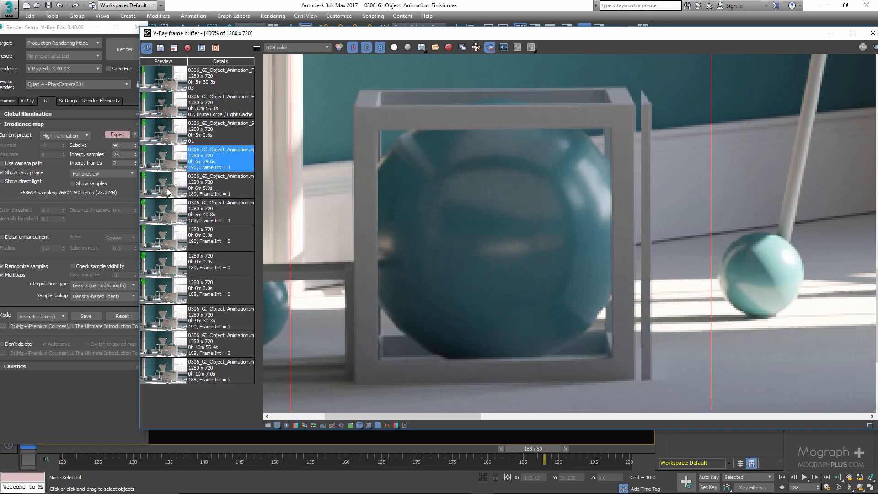
pyautogui.doubleClick(169, 192)
pyautogui.doubleClick(166, 215)
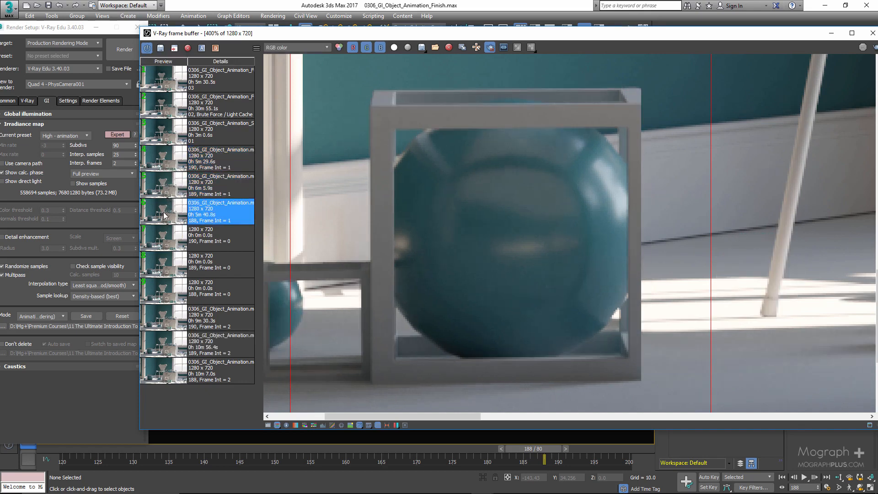
# - Check the irradiance map's Interp. frames setting and compare the Frame Int = 2 history renders of frames 188, 189 and 190
pyautogui.click(126, 191)
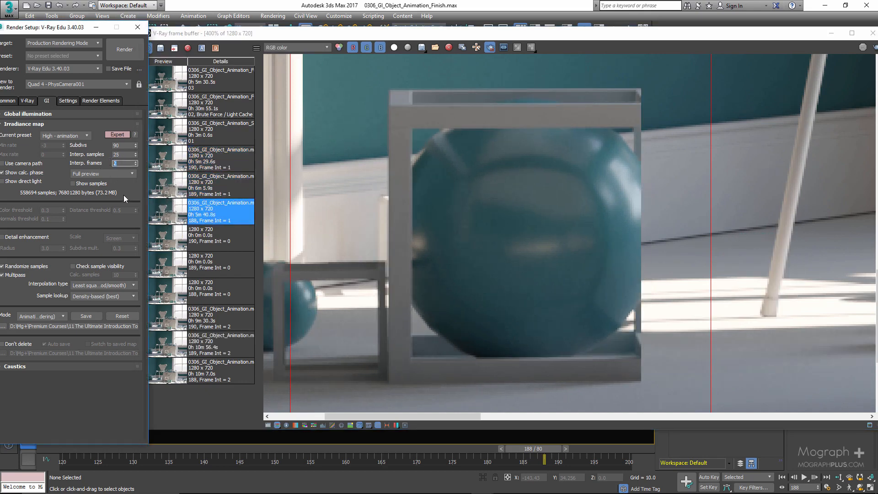
pyautogui.click(202, 289)
pyautogui.doubleClick(170, 377)
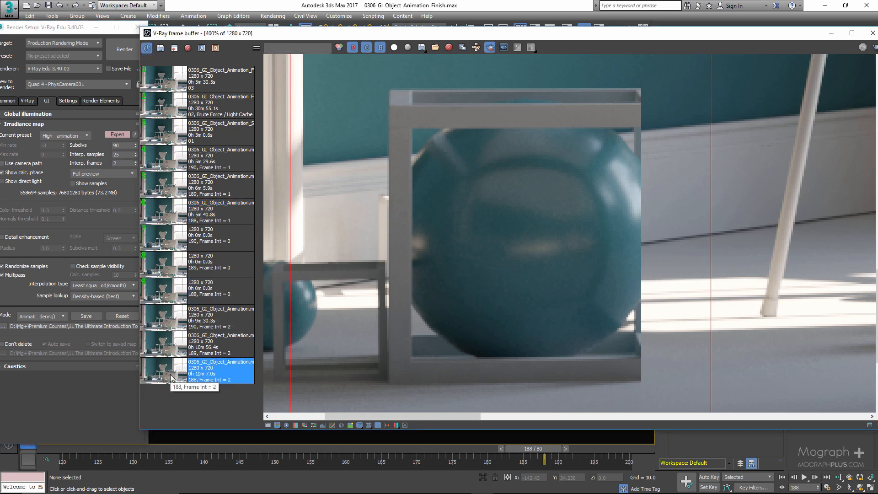
pyautogui.doubleClick(166, 342)
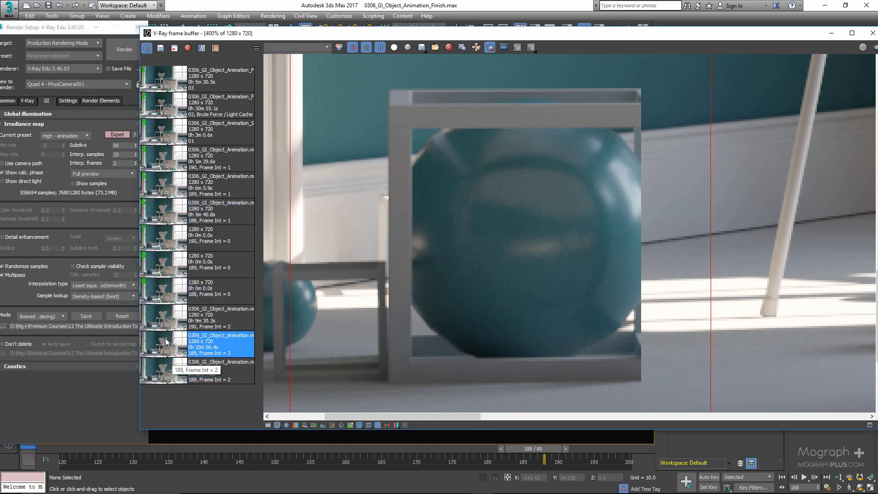
pyautogui.doubleClick(163, 319)
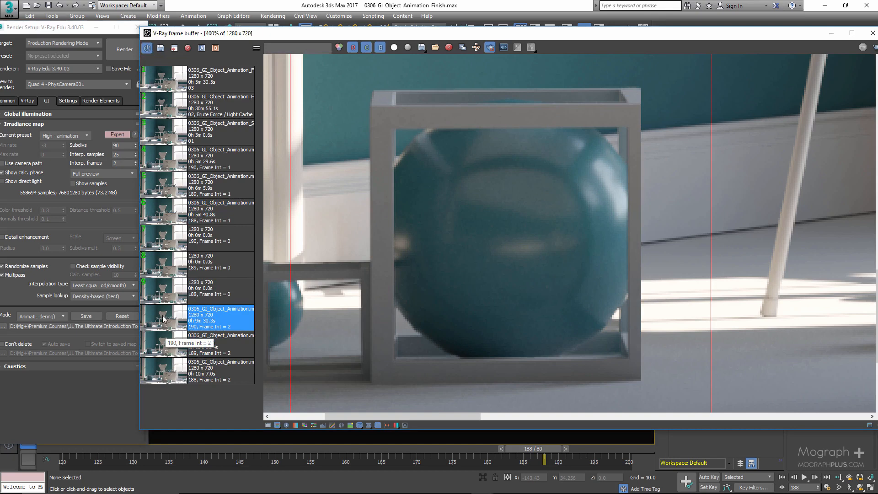
pyautogui.doubleClick(164, 379)
pyautogui.doubleClick(171, 338)
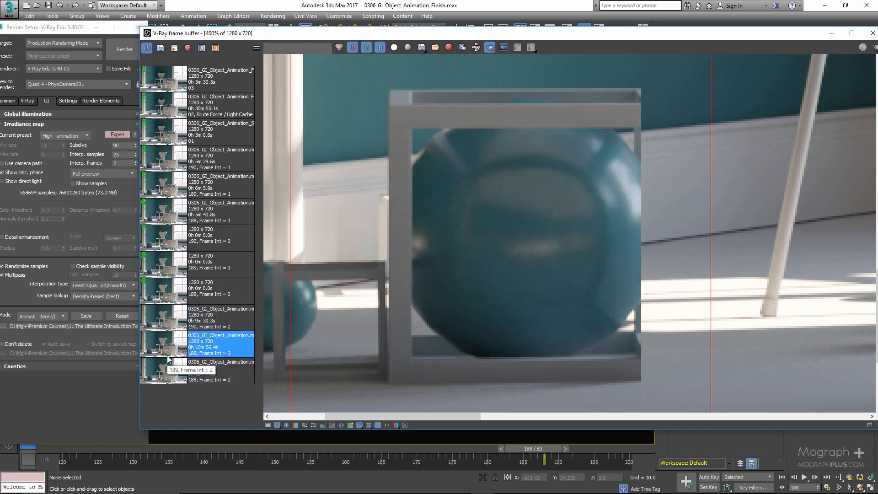
pyautogui.doubleClick(170, 322)
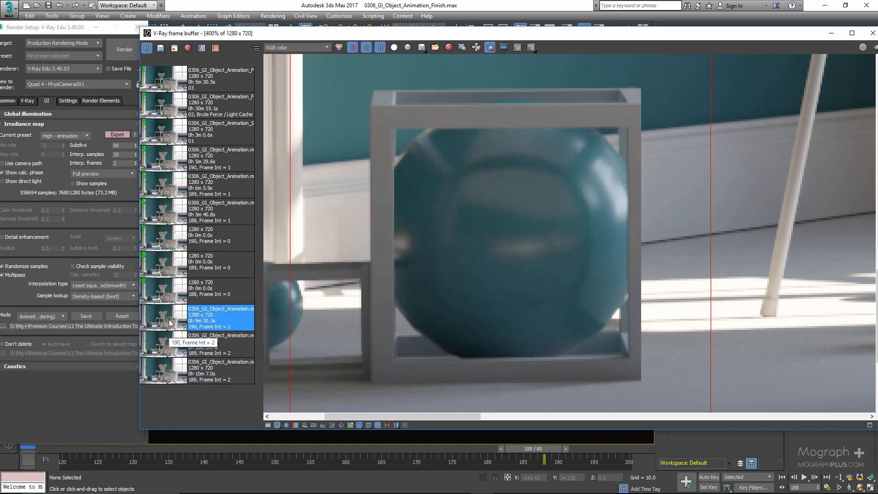
pyautogui.doubleClick(168, 353)
pyautogui.doubleClick(169, 373)
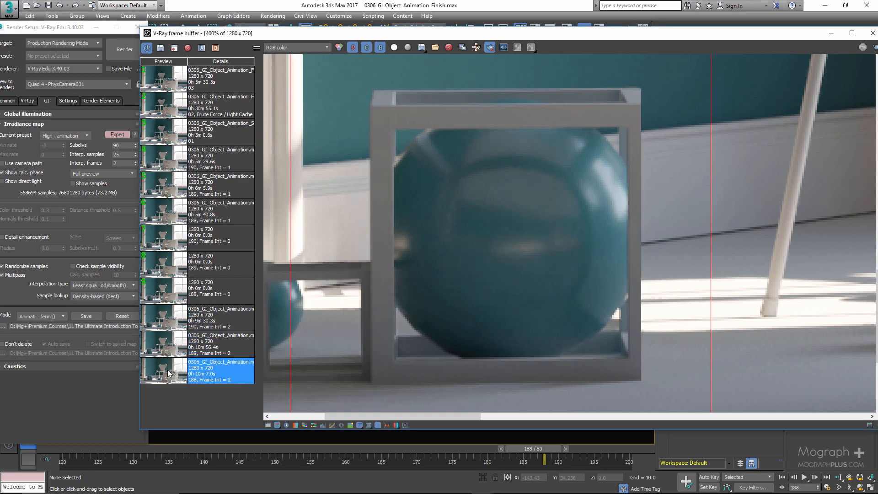
# - Move the Render Setup window fully into view and close the V-Ray frame buffer
pyautogui.click(80, 368)
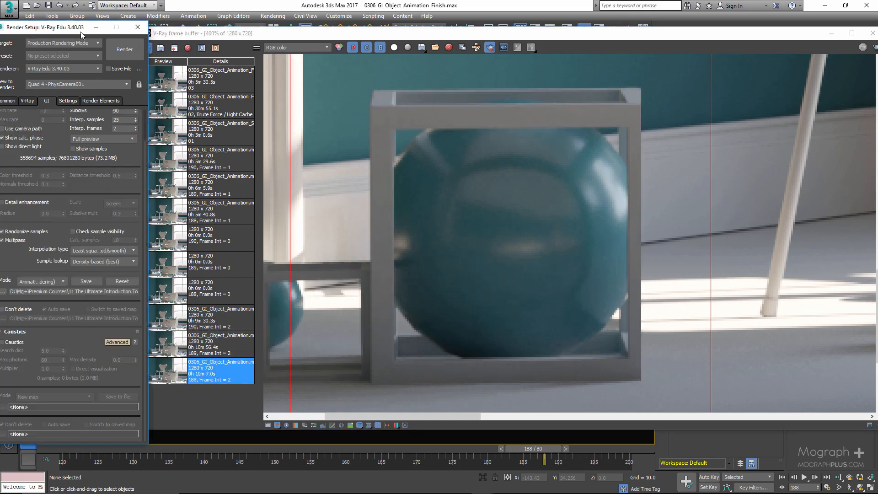
pyautogui.moveTo(81, 32); pyautogui.dragTo(102, 26)
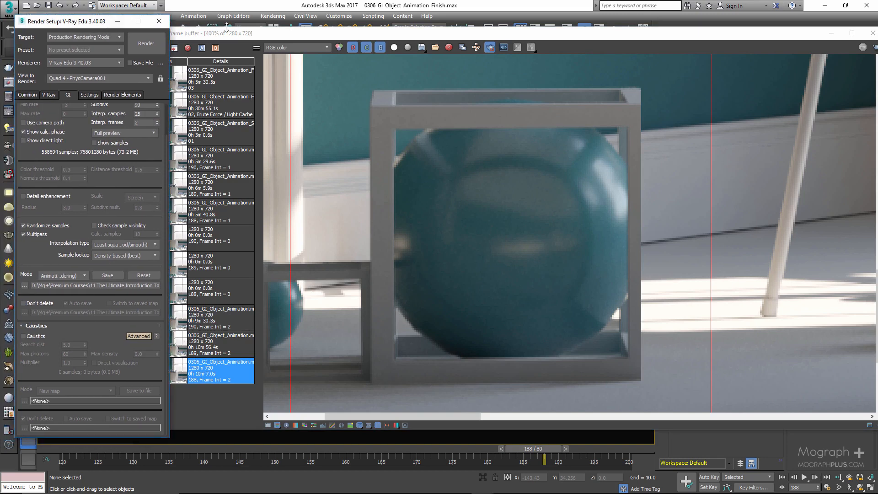
pyautogui.moveTo(229, 33); pyautogui.dragTo(351, 63)
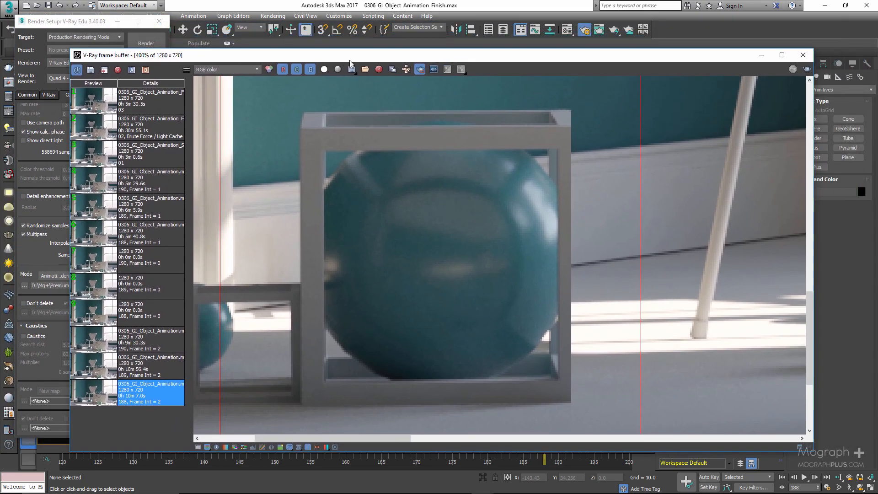
pyautogui.click(803, 56)
# - Load the BOX.0120.exr image sequence from the Final Render folder's With Reflection subfolder into Channel A of the RAM Player
pyautogui.click(273, 16)
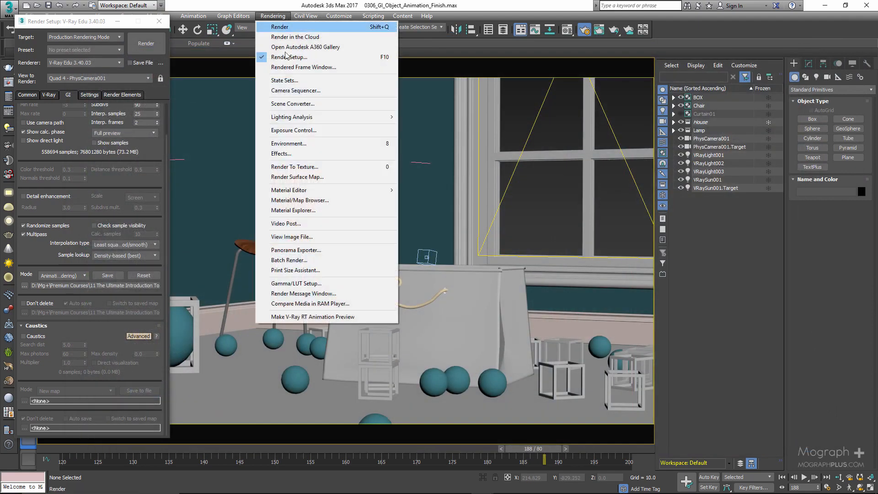
pyautogui.click(321, 304)
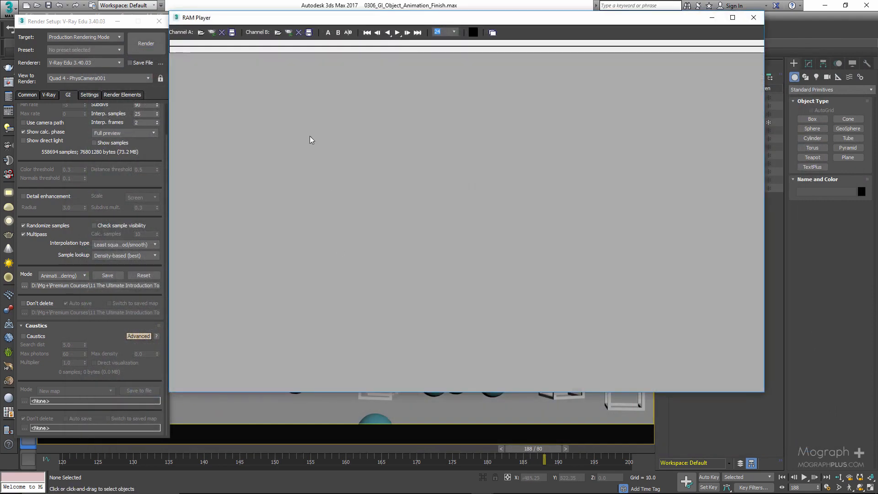
pyautogui.click(201, 32)
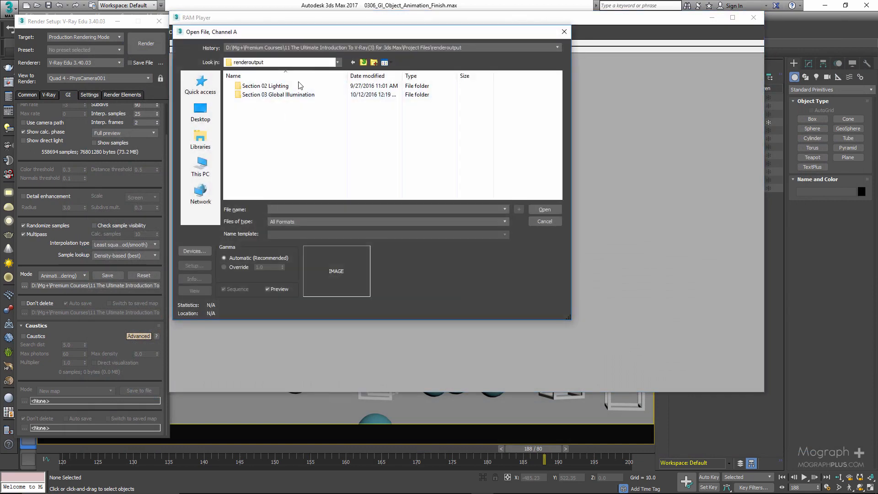
pyautogui.doubleClick(294, 95)
pyautogui.doubleClick(274, 130)
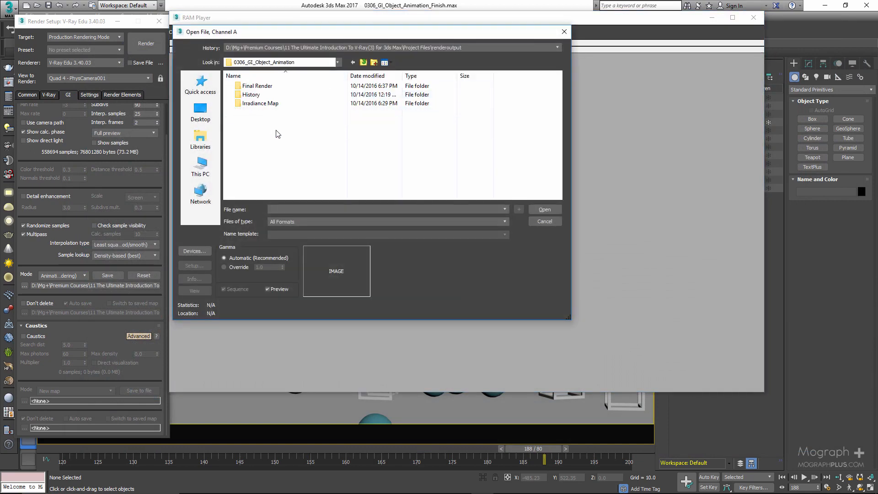
pyautogui.doubleClick(257, 86)
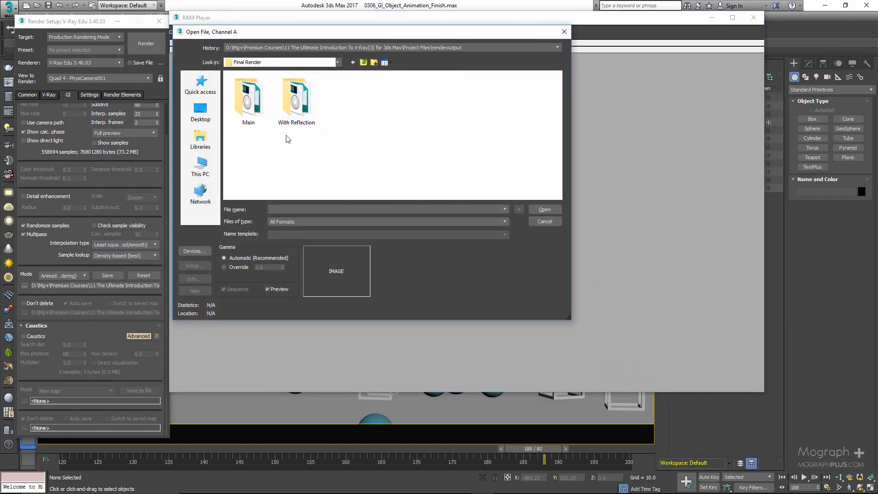
pyautogui.doubleClick(298, 103)
pyautogui.click(254, 98)
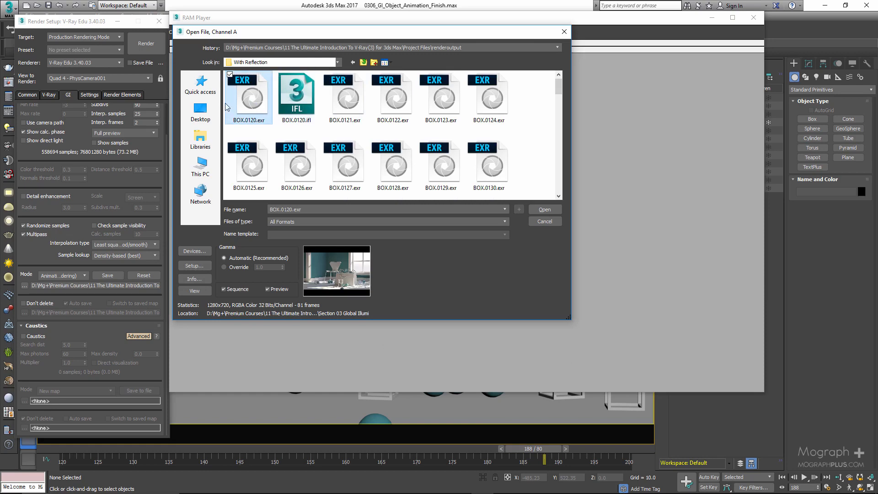
pyautogui.doubleClick(249, 106)
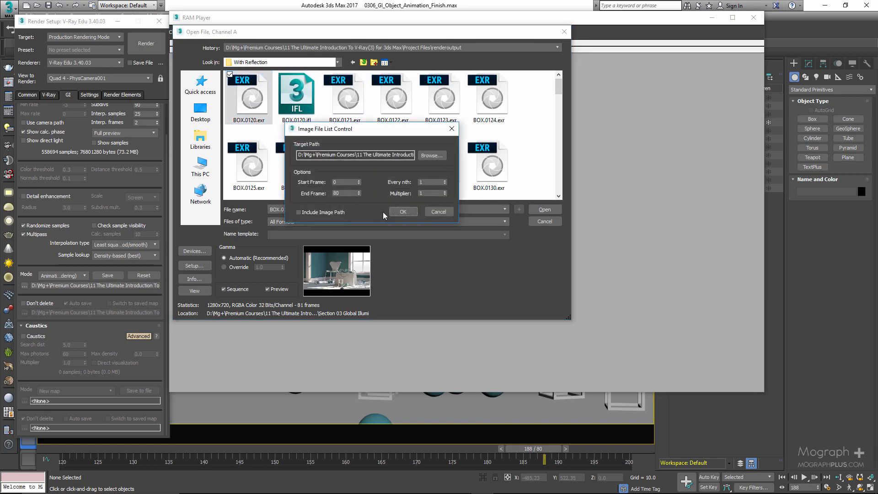
pyautogui.click(398, 213)
pyautogui.click(486, 250)
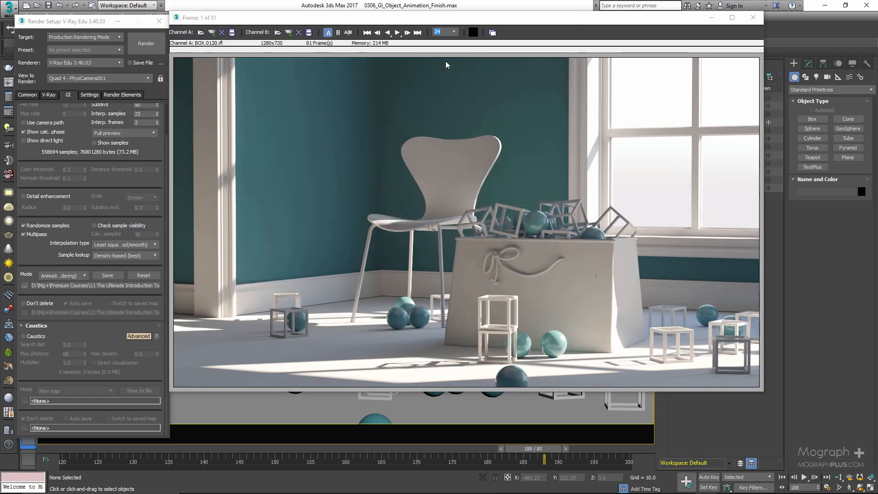
# - Play the rendered sequence, stop it, and advance frame by frame to frame 80 while examining the moving caged sphere
pyautogui.click(397, 33)
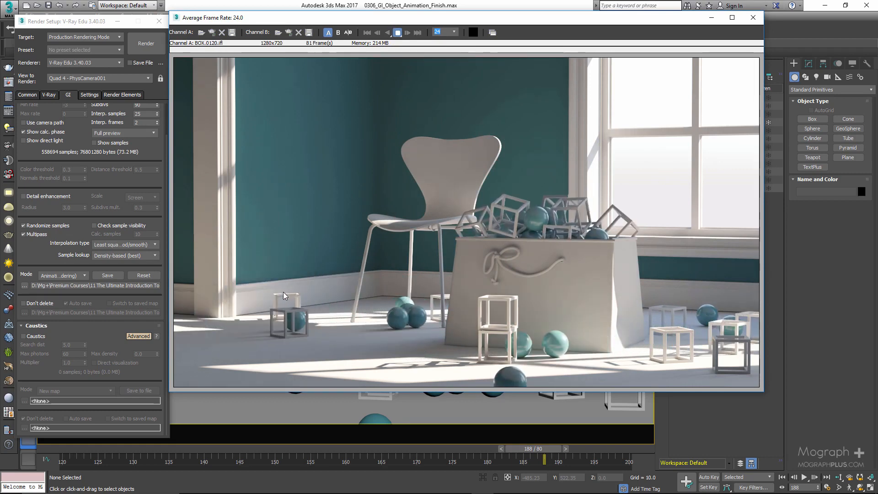
pyautogui.click(398, 33)
pyautogui.click(407, 33)
pyautogui.click(408, 32)
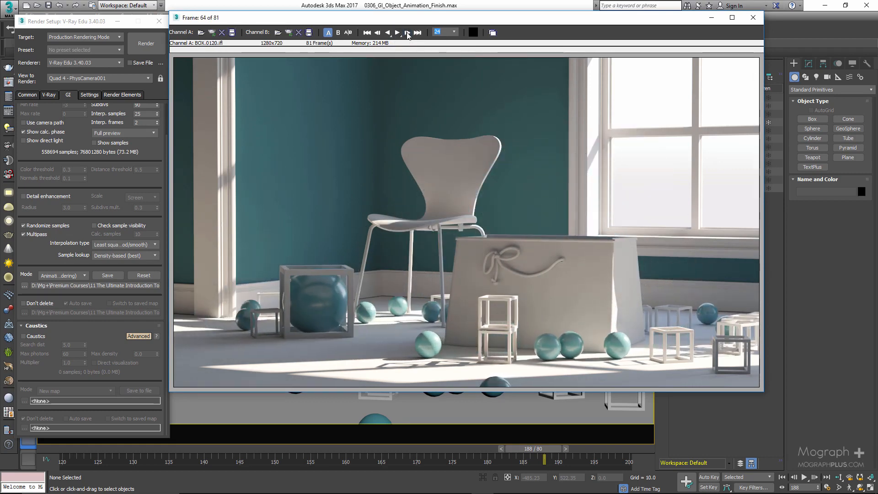
pyautogui.click(407, 32)
pyautogui.click(407, 32)
pyautogui.click(407, 33)
pyautogui.click(407, 33)
pyautogui.click(408, 33)
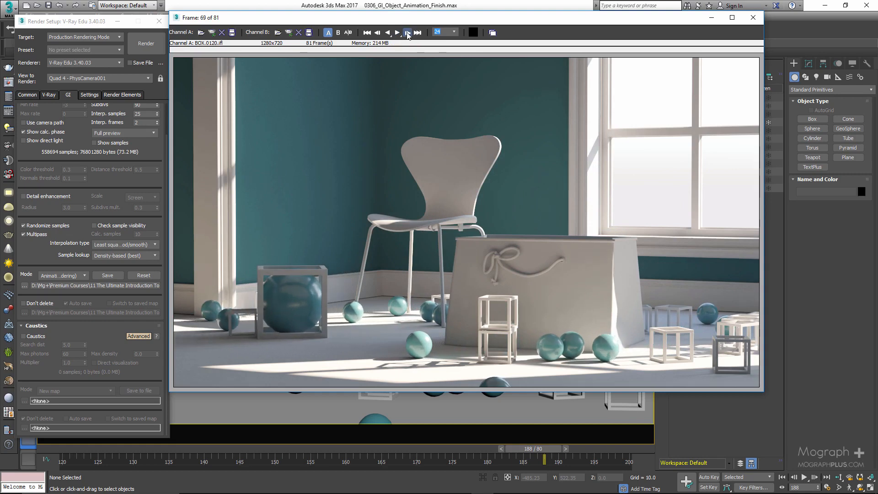
pyautogui.click(407, 33)
pyautogui.click(407, 33)
pyautogui.click(408, 32)
pyautogui.click(407, 32)
pyautogui.click(408, 33)
pyautogui.click(408, 33)
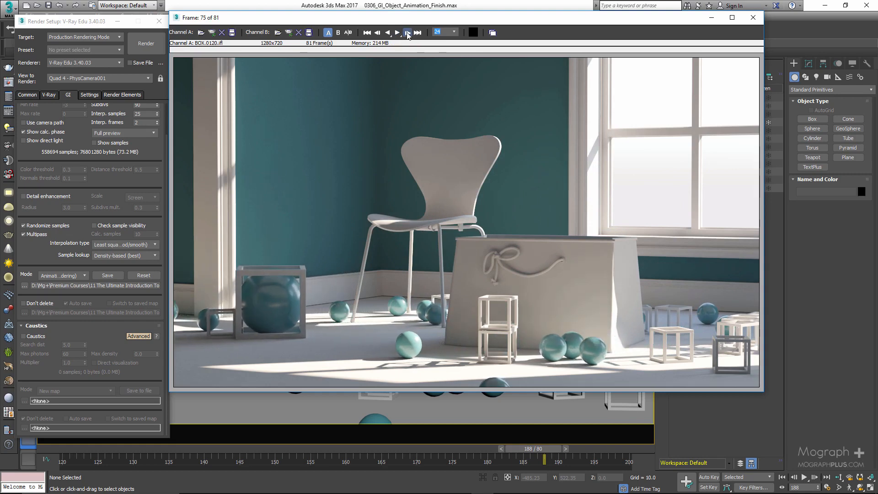
pyautogui.click(408, 33)
pyautogui.click(408, 32)
pyautogui.click(408, 33)
pyautogui.click(408, 33)
pyautogui.click(407, 33)
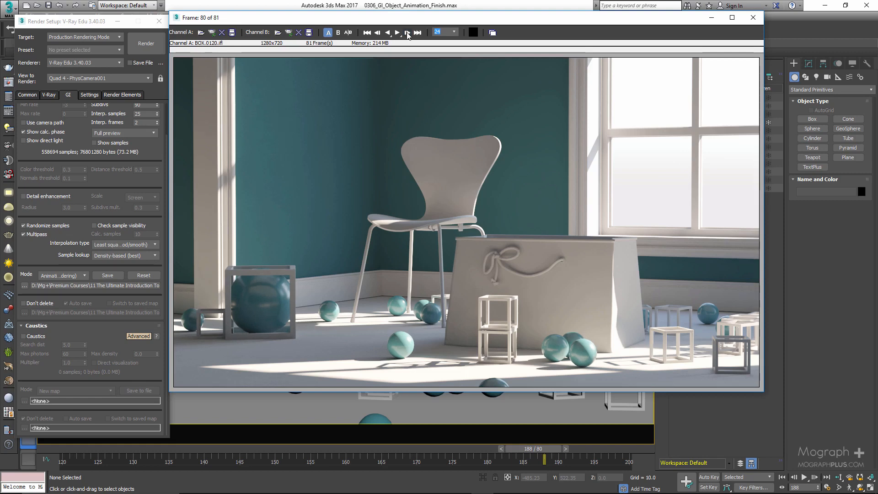
# - Step the rendered sequence backward frame by frame from frame 80 past frame 55, examining the caged sphere and its reflections
pyautogui.click(378, 34)
pyautogui.click(378, 34)
pyautogui.click(378, 35)
pyautogui.click(378, 34)
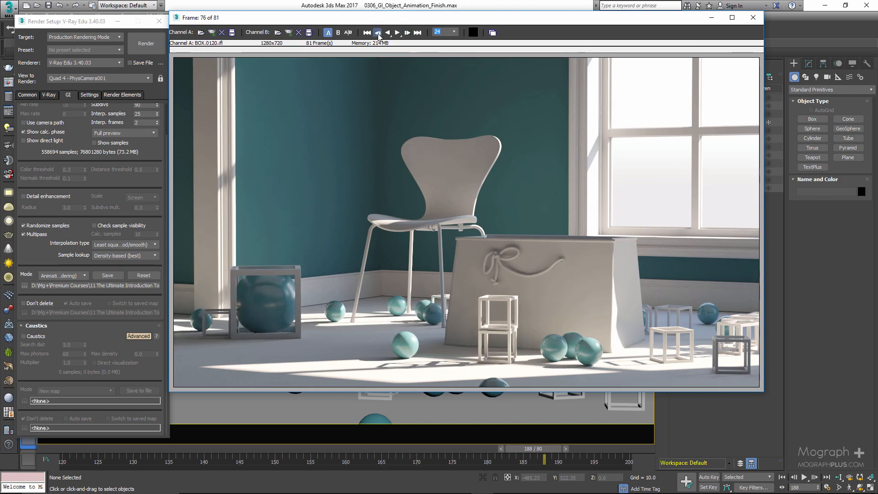
pyautogui.click(379, 34)
pyautogui.click(378, 34)
pyautogui.click(379, 34)
pyautogui.click(378, 35)
pyautogui.click(378, 34)
pyautogui.click(378, 34)
pyautogui.click(379, 34)
pyautogui.click(378, 35)
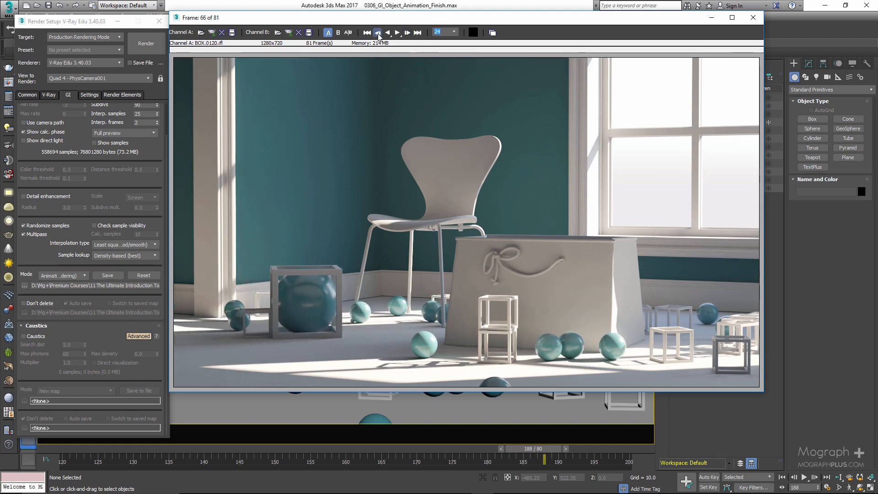
pyautogui.click(378, 35)
pyautogui.click(378, 35)
pyautogui.click(378, 34)
pyautogui.click(378, 35)
pyautogui.click(379, 35)
pyautogui.click(378, 34)
pyautogui.click(378, 34)
pyautogui.click(378, 34)
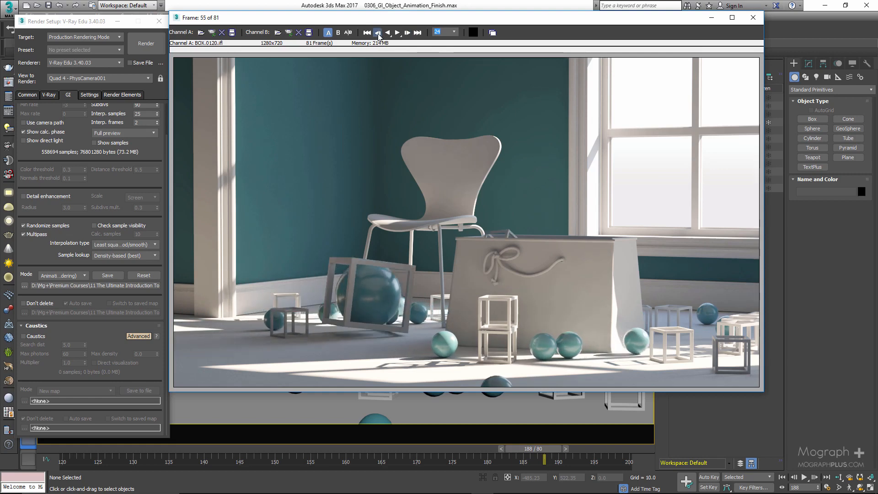
pyautogui.click(379, 34)
pyautogui.click(379, 34)
pyautogui.click(379, 35)
# - Advance the rendered sequence frame by frame to frame 74 to examine the caged sphere's movement
pyautogui.click(407, 35)
pyautogui.click(408, 34)
pyautogui.click(407, 34)
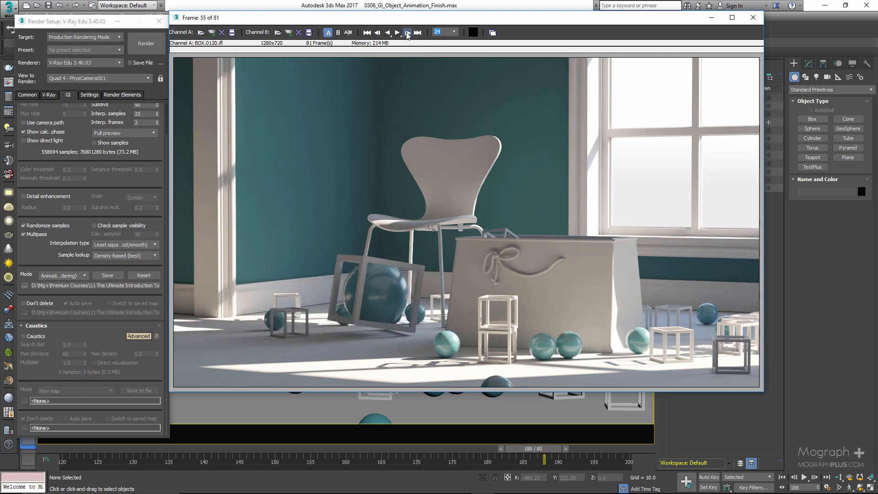
pyautogui.click(408, 34)
pyautogui.click(407, 34)
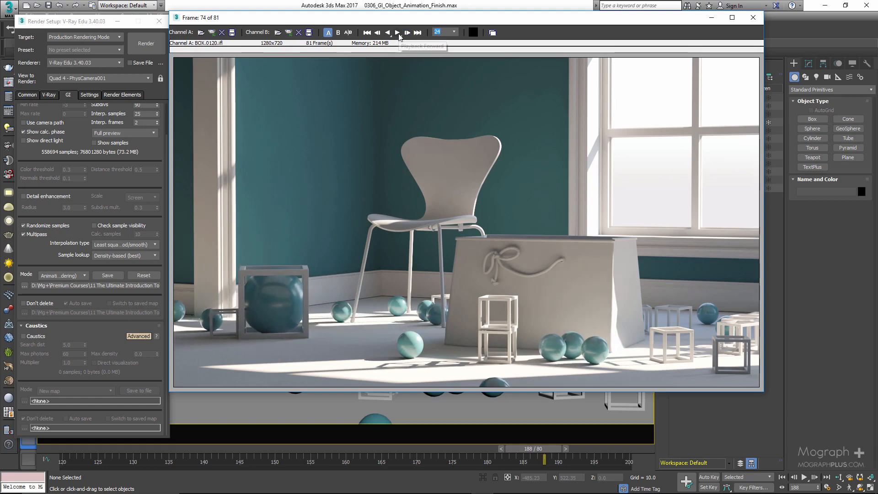
# - Play the rendered sequence again, stop it, and exit the RAM Player, unloading its files
pyautogui.click(397, 33)
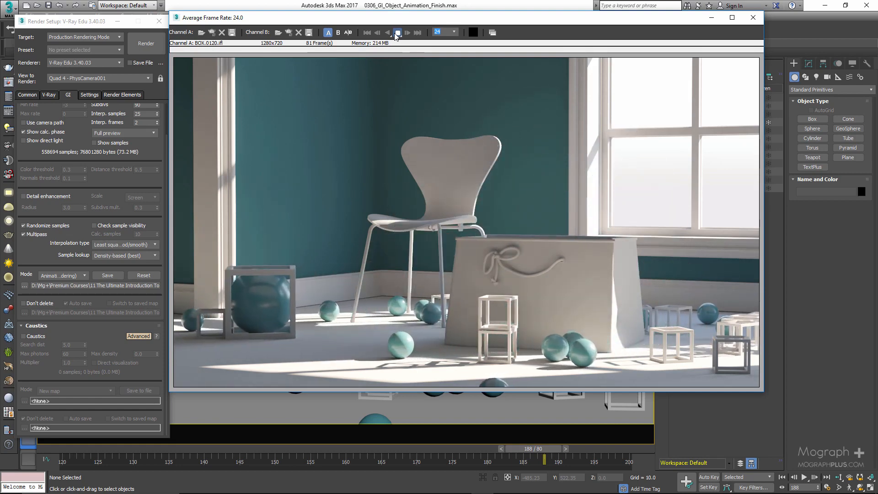
pyautogui.click(397, 33)
pyautogui.click(751, 19)
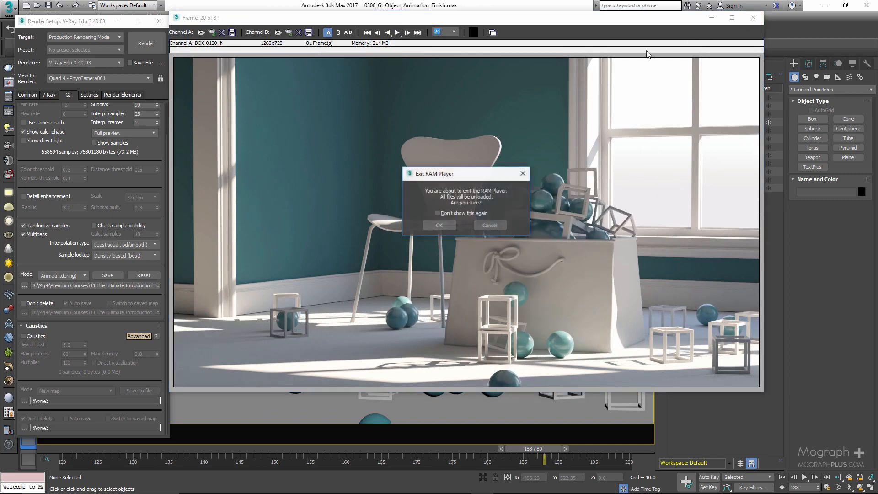
pyautogui.click(440, 225)
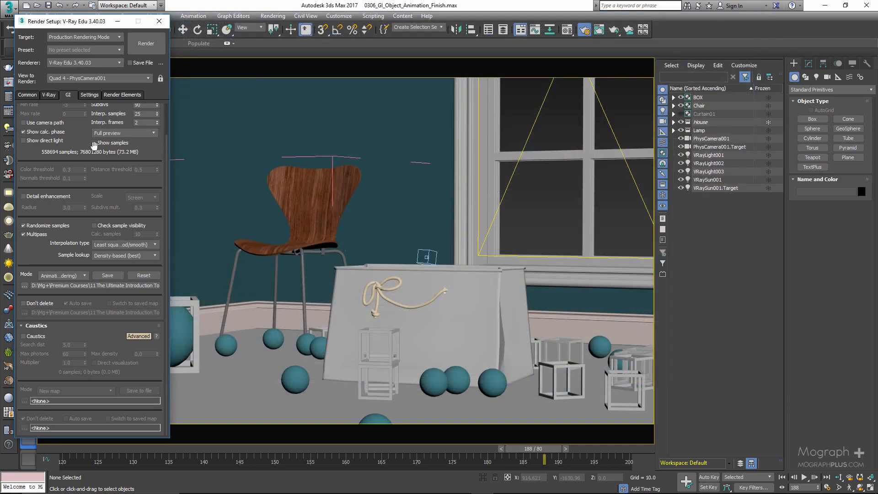
# - Collapse and reopen the Global illumination and Irradiance map settings in Render Setup to review the final rendering configuration
pyautogui.moveTo(93, 144); pyautogui.dragTo(98, 198)
pyautogui.click(58, 120)
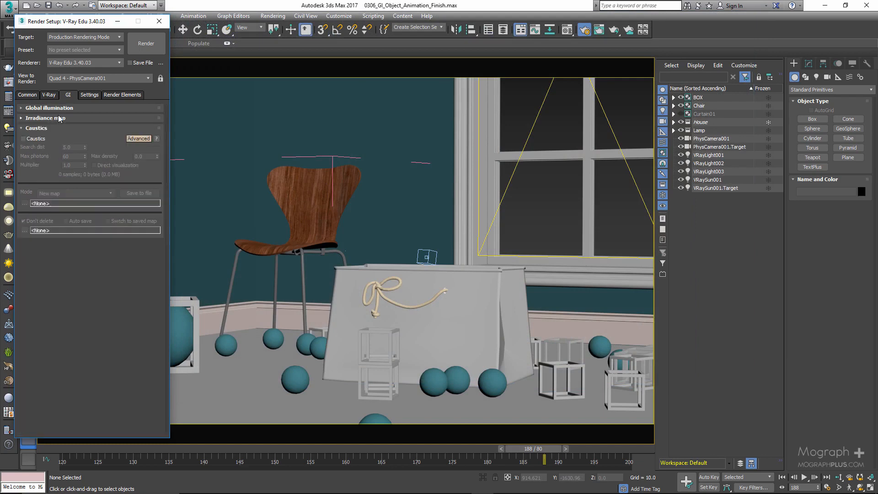
pyautogui.click(67, 108)
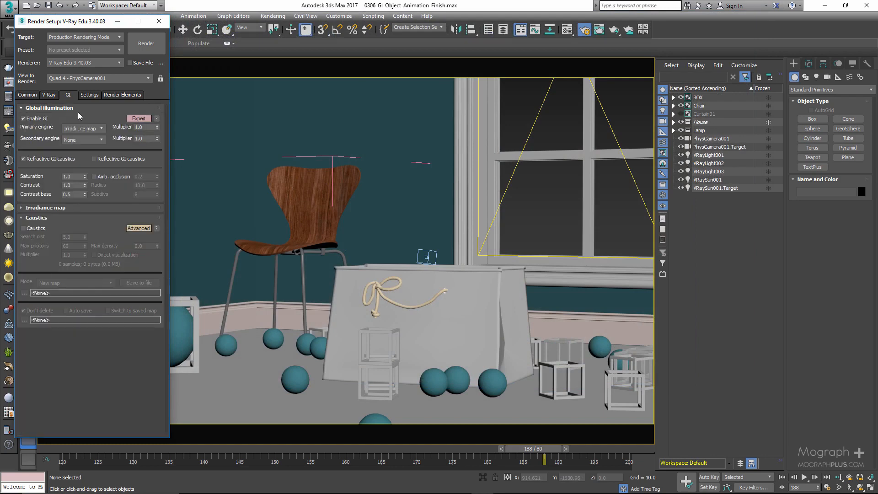
pyautogui.click(89, 207)
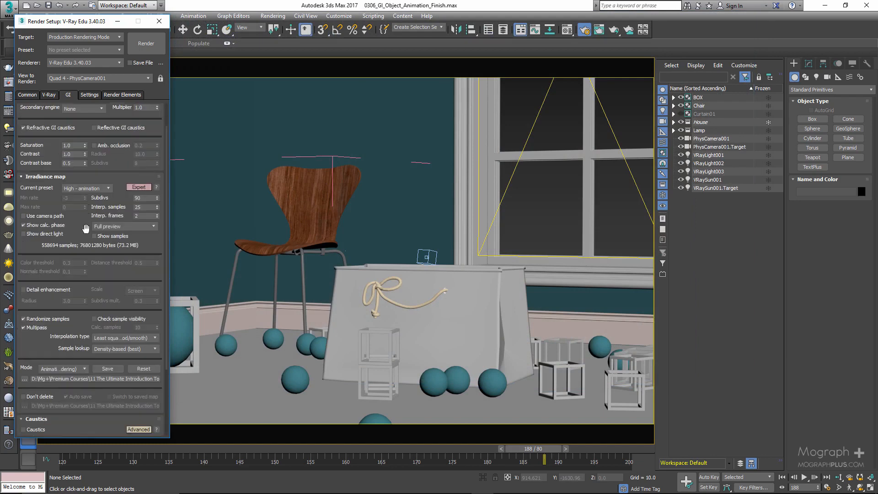
pyautogui.scroll(-3, 85, 228)
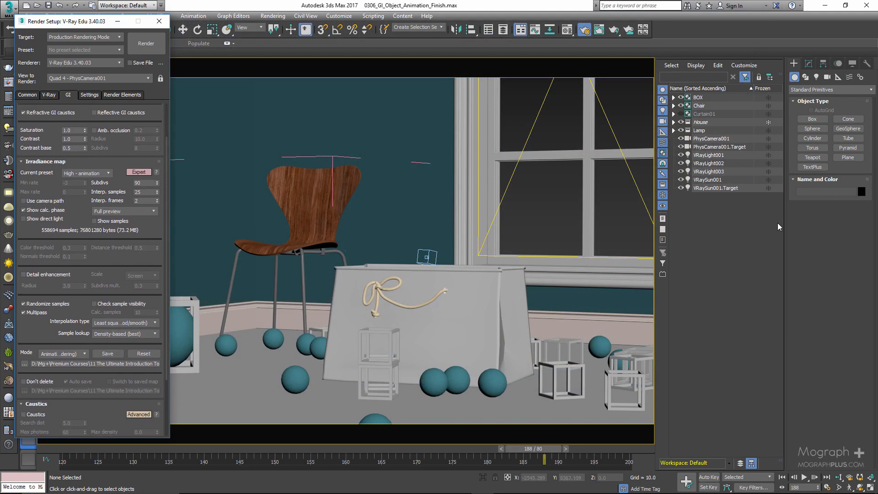